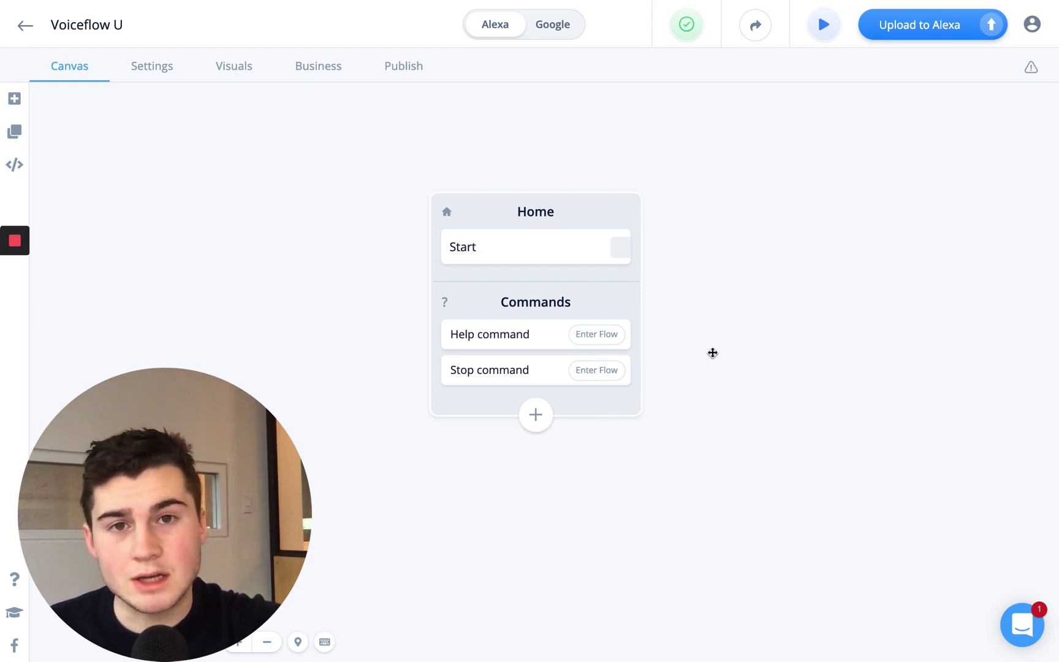
pyautogui.scroll(-2, 711, 352)
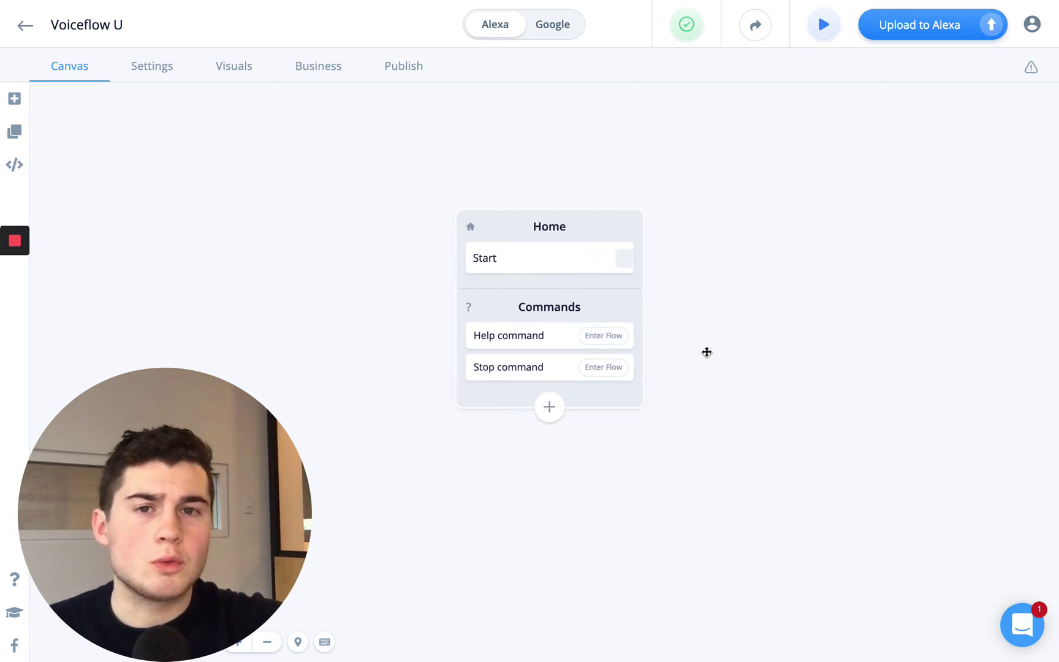
pyautogui.scroll(2, 706, 351)
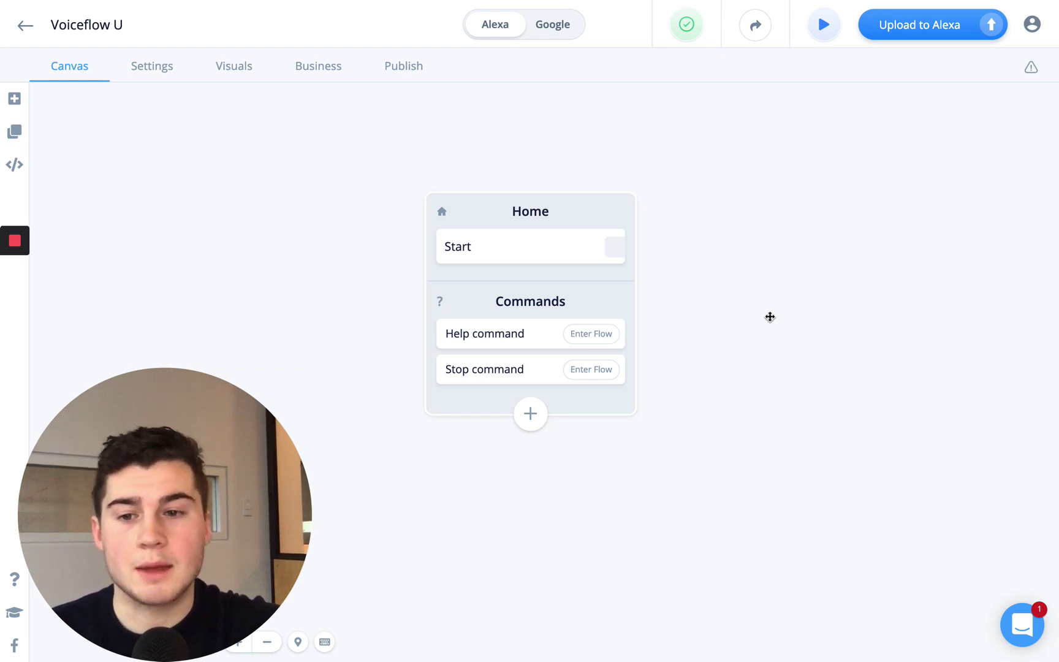
pyautogui.moveTo(770, 316); pyautogui.dragTo(621, 312)
pyautogui.scroll(-2, 613, 307)
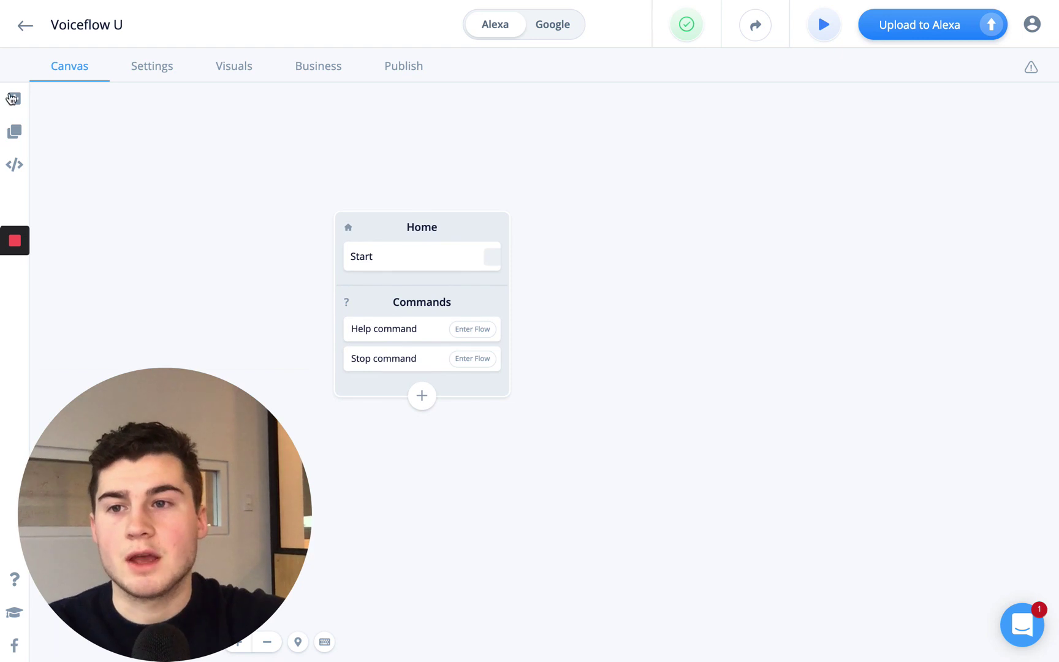
# Delete the score variable from the project's global variables
pyautogui.click(14, 164)
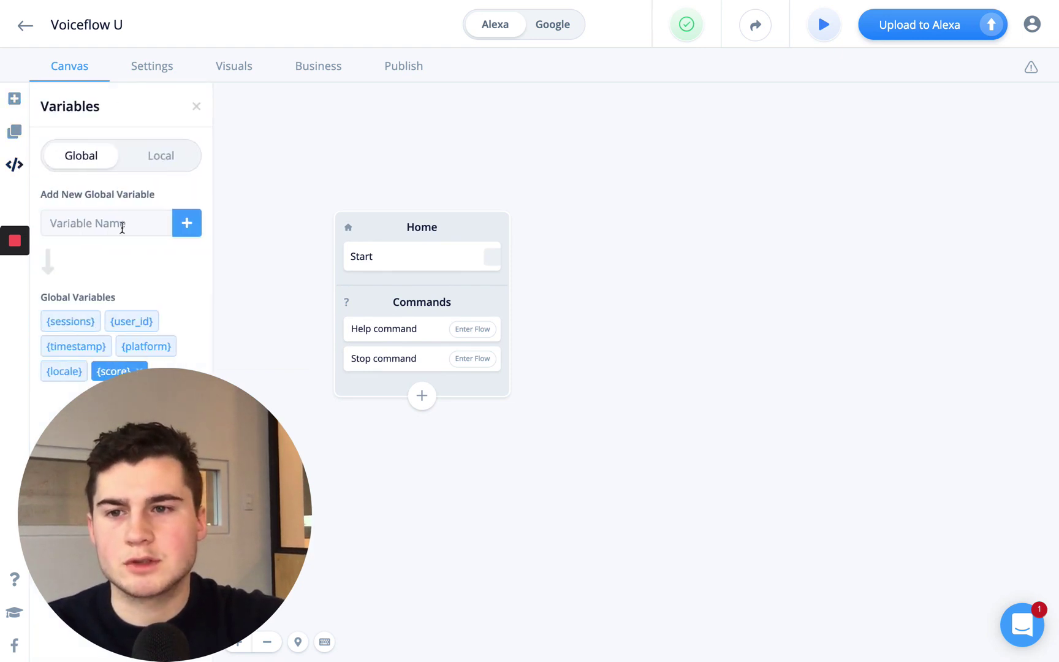
pyautogui.moveTo(140, 400); pyautogui.dragTo(268, 399)
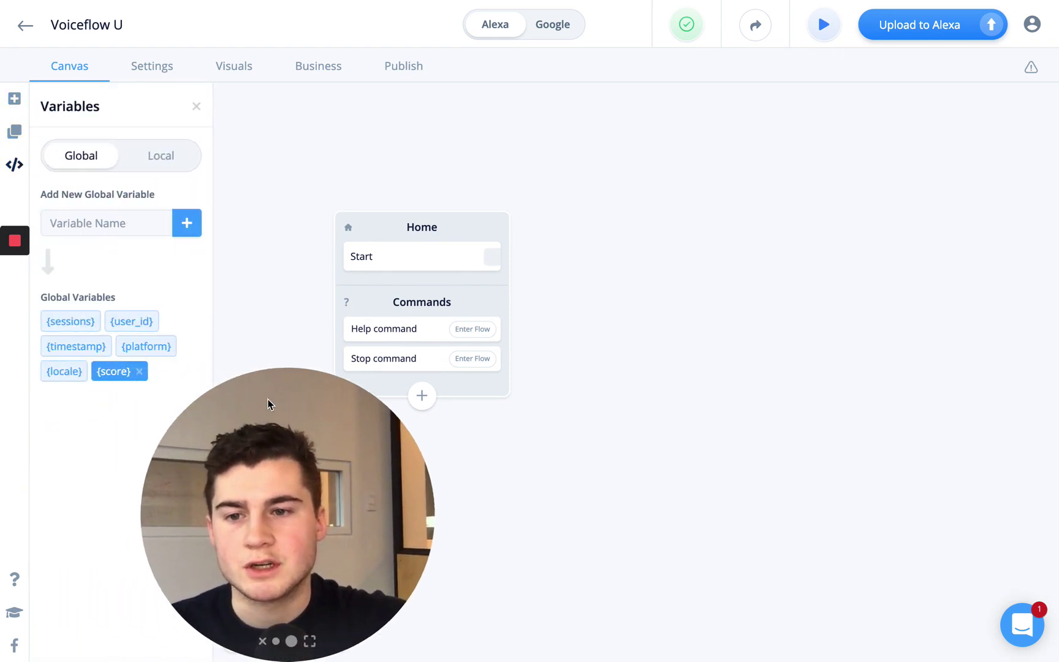
pyautogui.click(138, 372)
# Add two global variables, one named color and one for the country
pyautogui.click(114, 231)
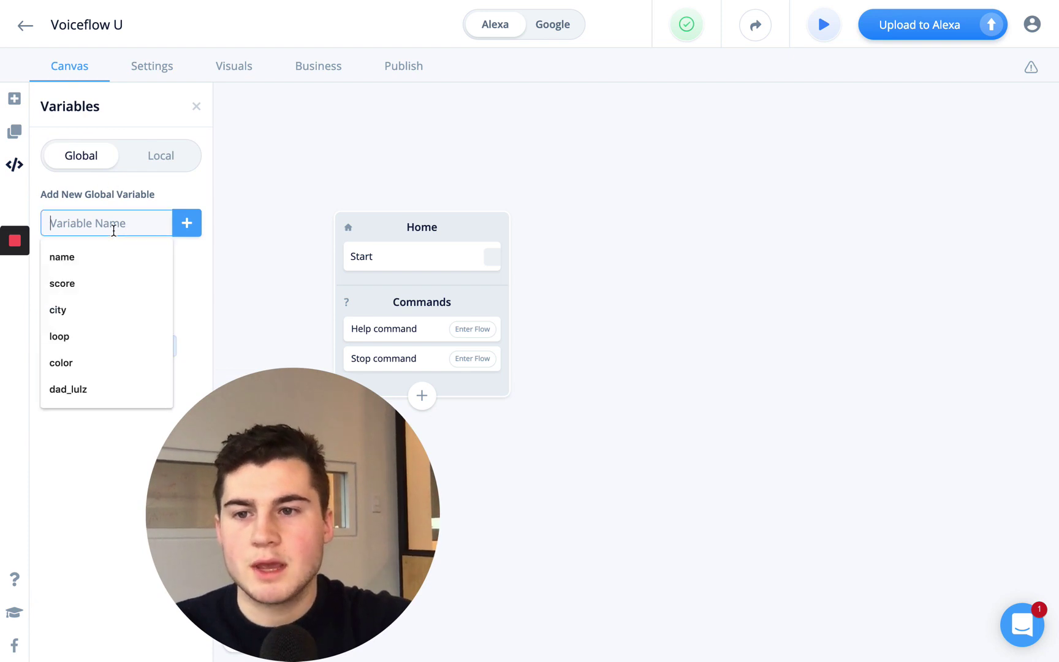
pyautogui.write('color')
pyautogui.press('Return')
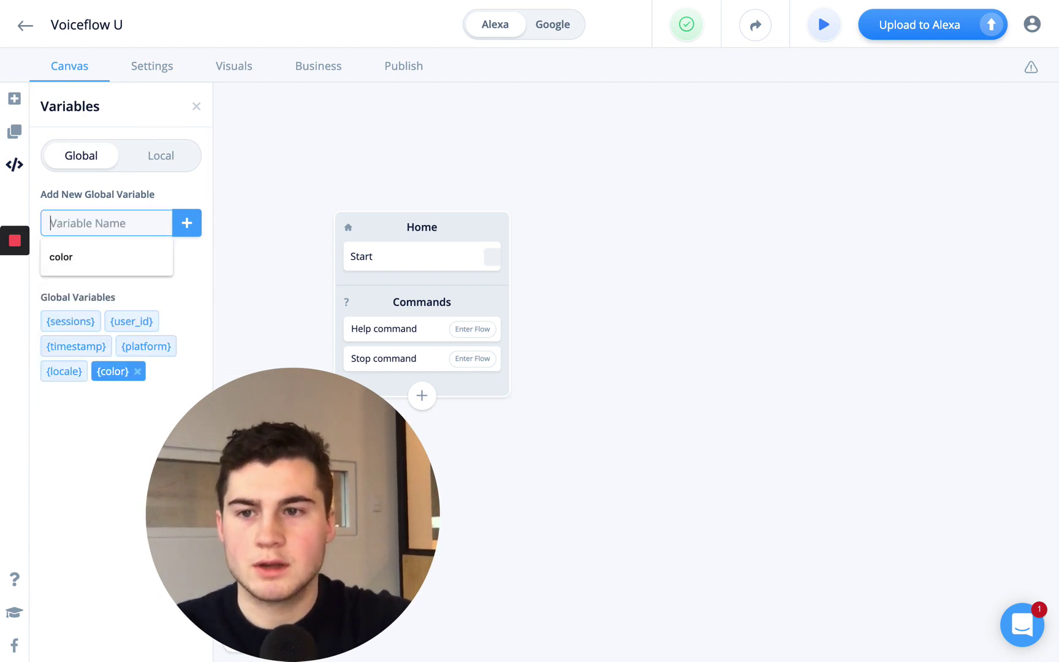
pyautogui.write('count')
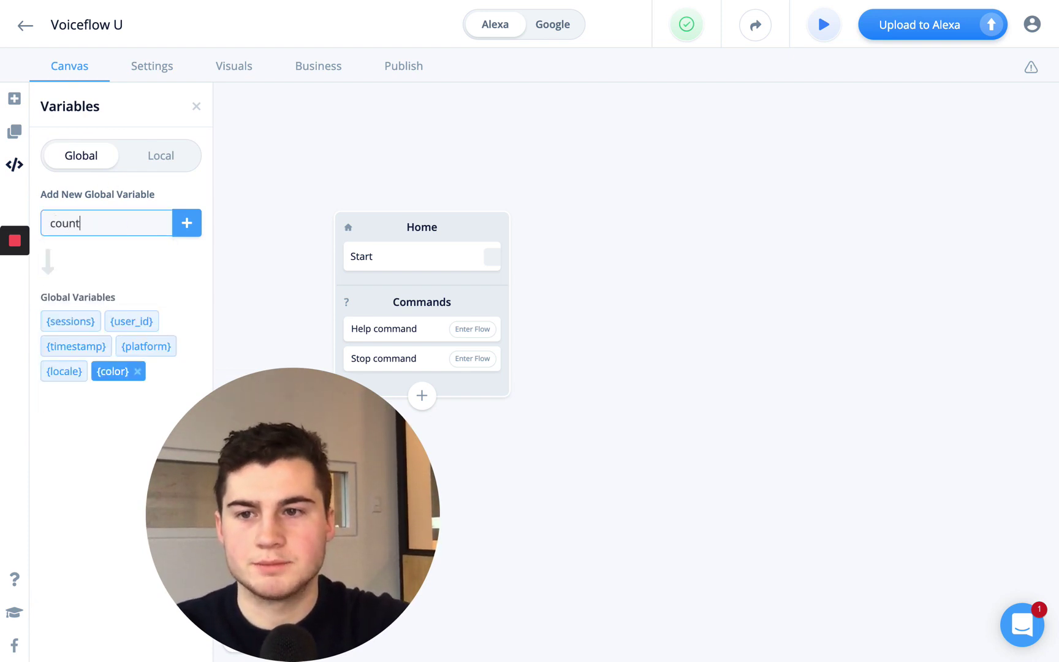
pyautogui.press('Return')
# Add a Speak block beside the Home block and link the Start step to it
pyautogui.click(14, 98)
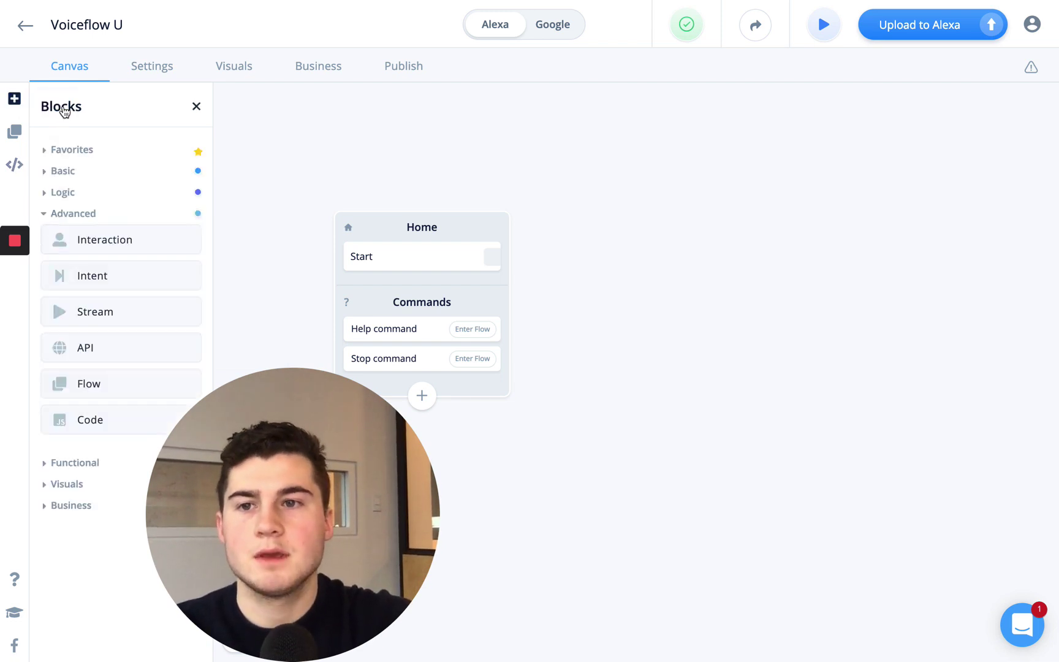
pyautogui.click(63, 213)
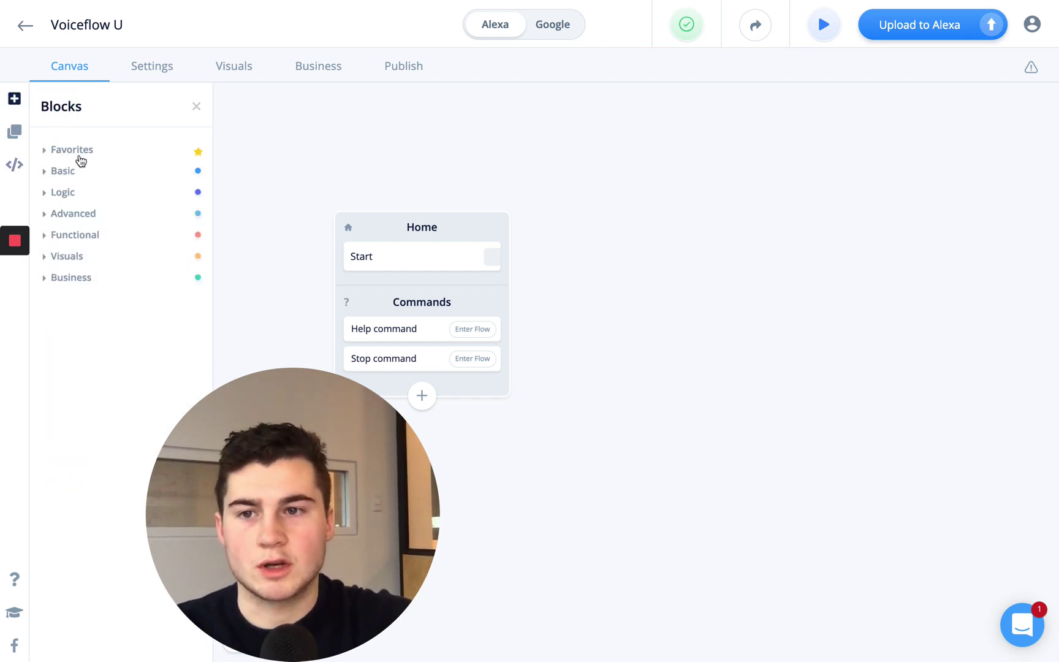
pyautogui.click(68, 172)
pyautogui.moveTo(86, 197); pyautogui.dragTo(584, 247)
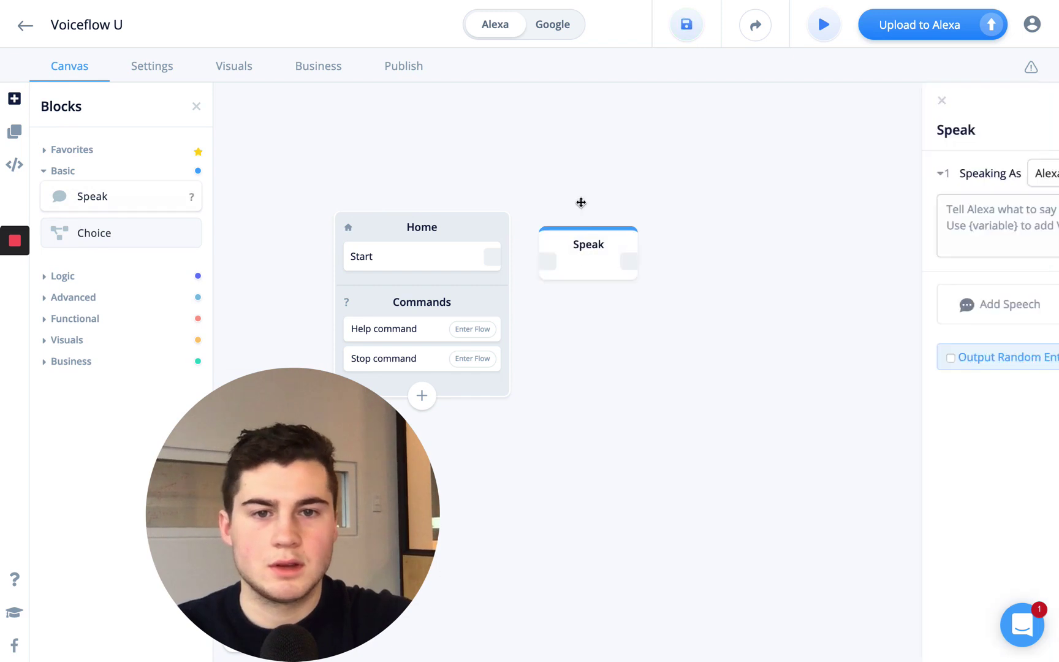
pyautogui.moveTo(580, 202); pyautogui.dragTo(494, 184)
pyautogui.moveTo(407, 259); pyautogui.dragTo(469, 257)
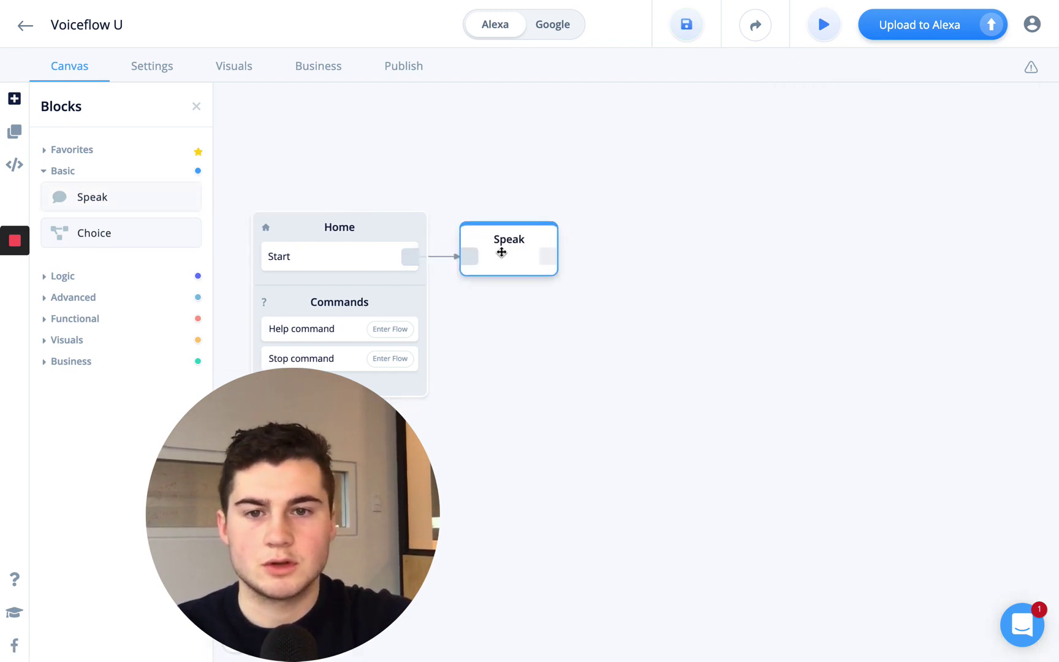
# Make the Speak block say "Welcome! What country are you from and what is your favorite color?"
pyautogui.click(501, 248)
pyautogui.click(858, 221)
pyautogui.write('Wel')
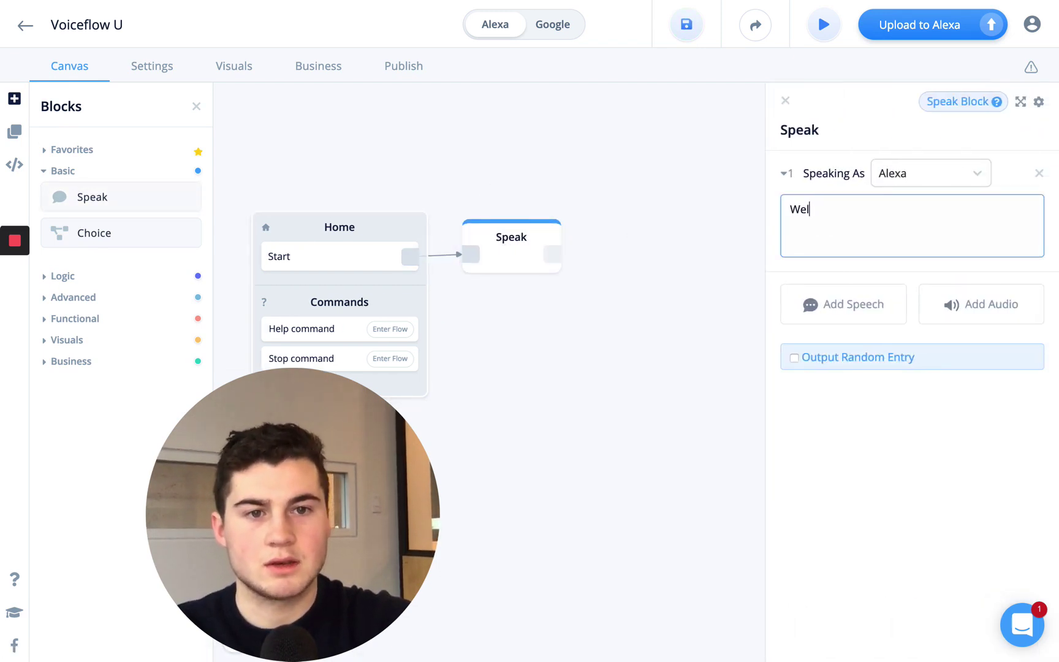
pyautogui.write('come! What ')
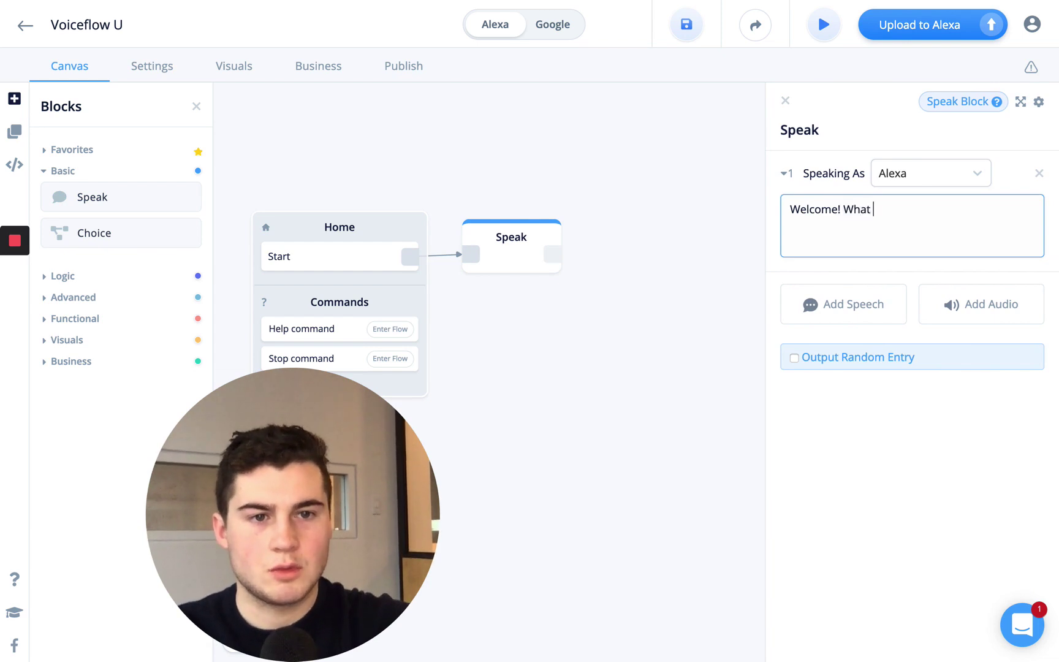
pyautogui.write('country are y')
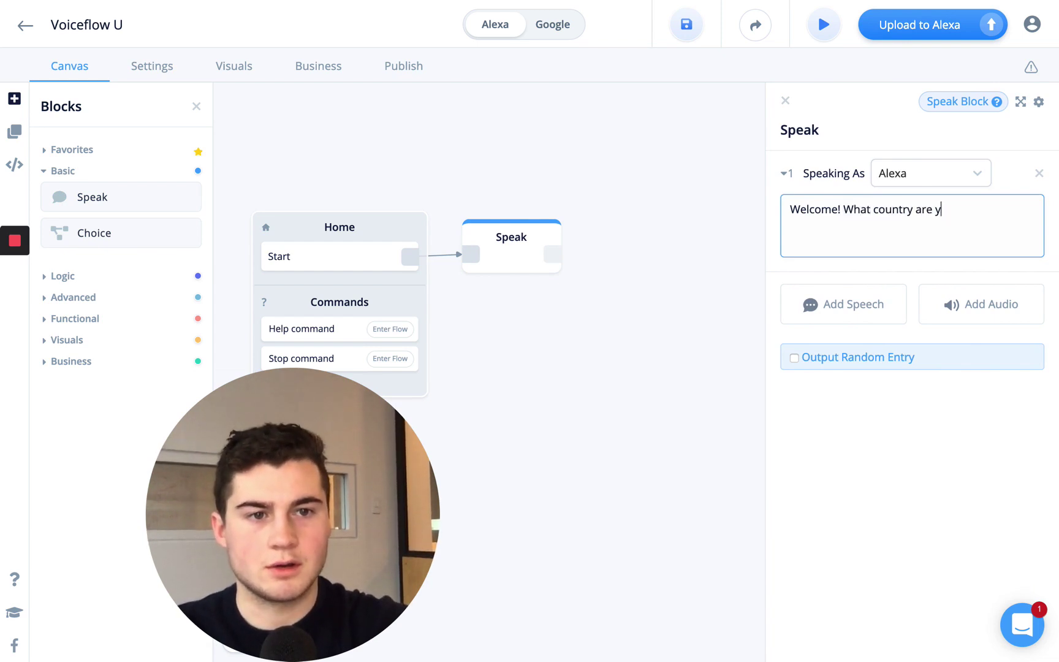
pyautogui.write('ou from an')
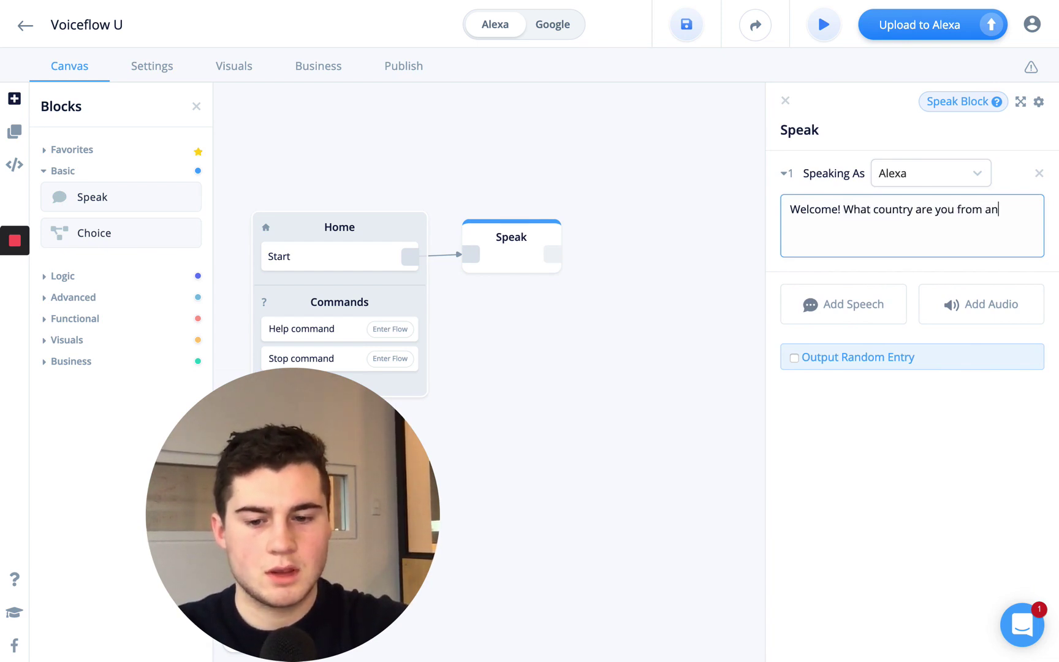
pyautogui.write('d what is yo')
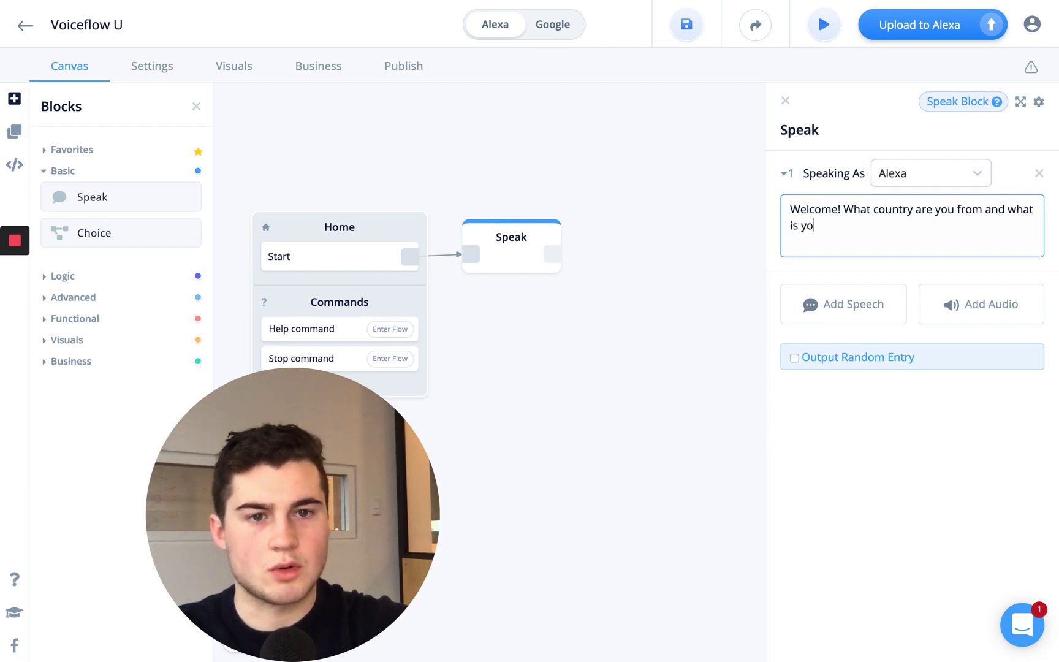
pyautogui.write('ur favorite')
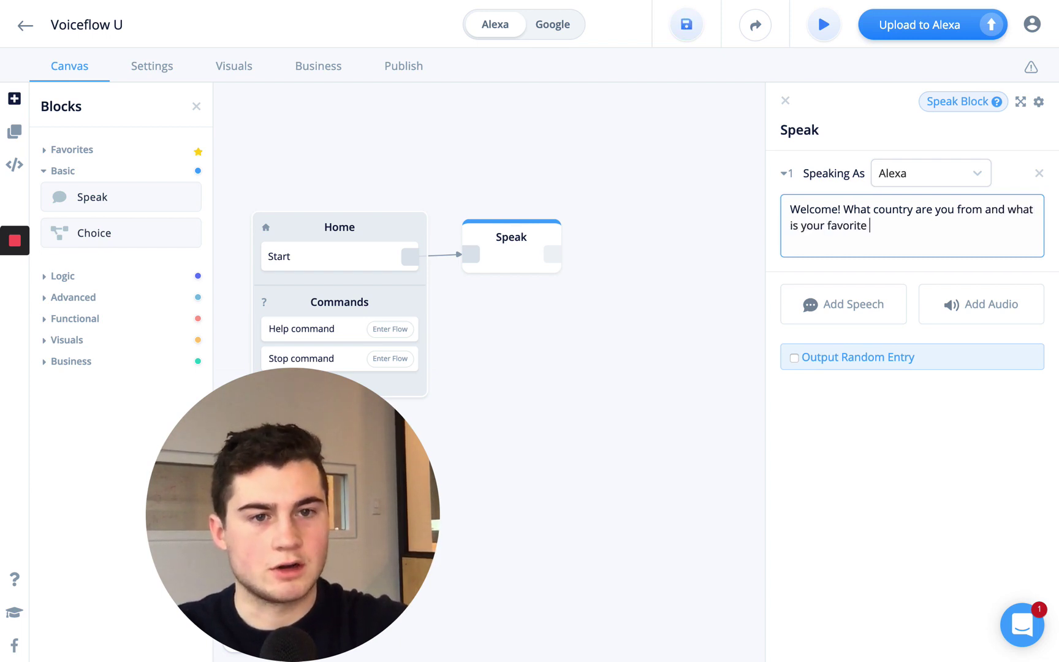
pyautogui.write(' color?')
pyautogui.click(650, 314)
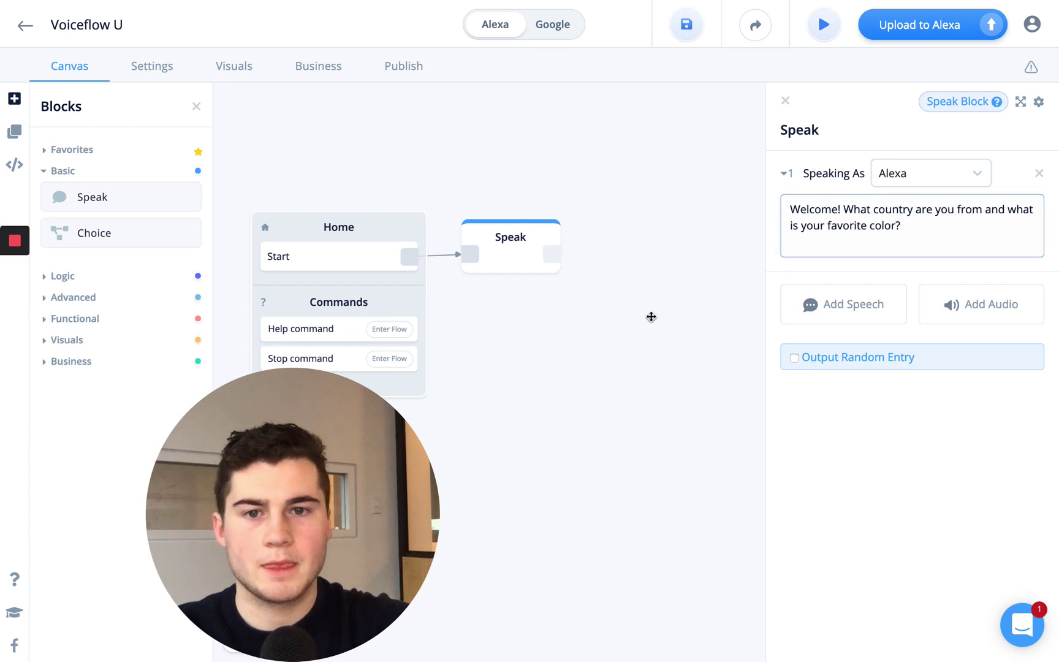
# Add an Interaction block after the Speak block and link the Speak block's output to it
pyautogui.click(73, 298)
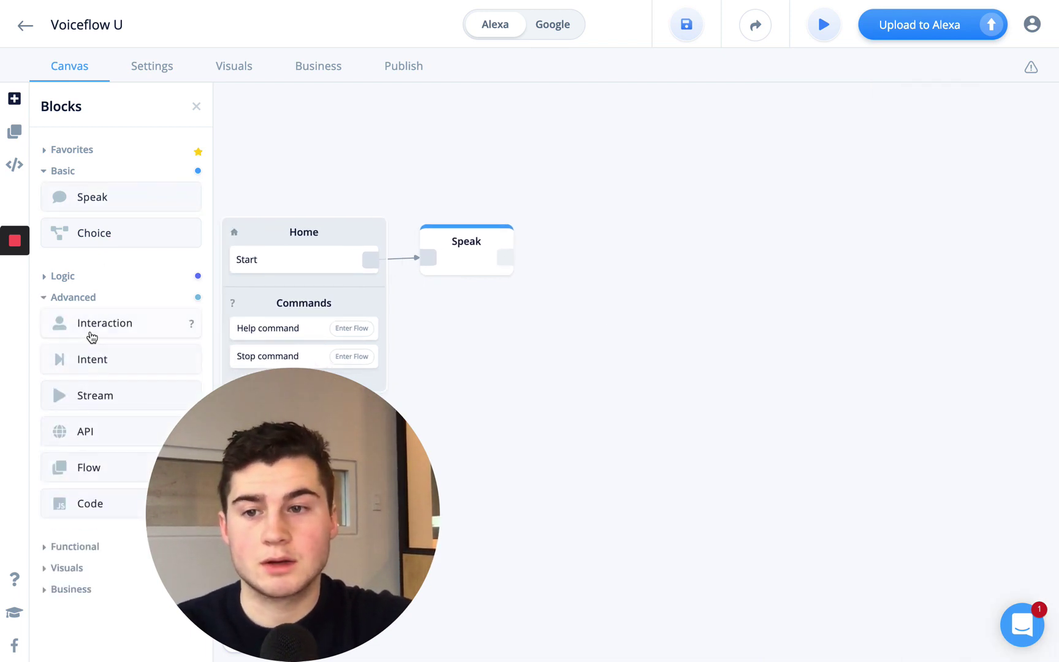
pyautogui.moveTo(92, 338); pyautogui.dragTo(619, 239)
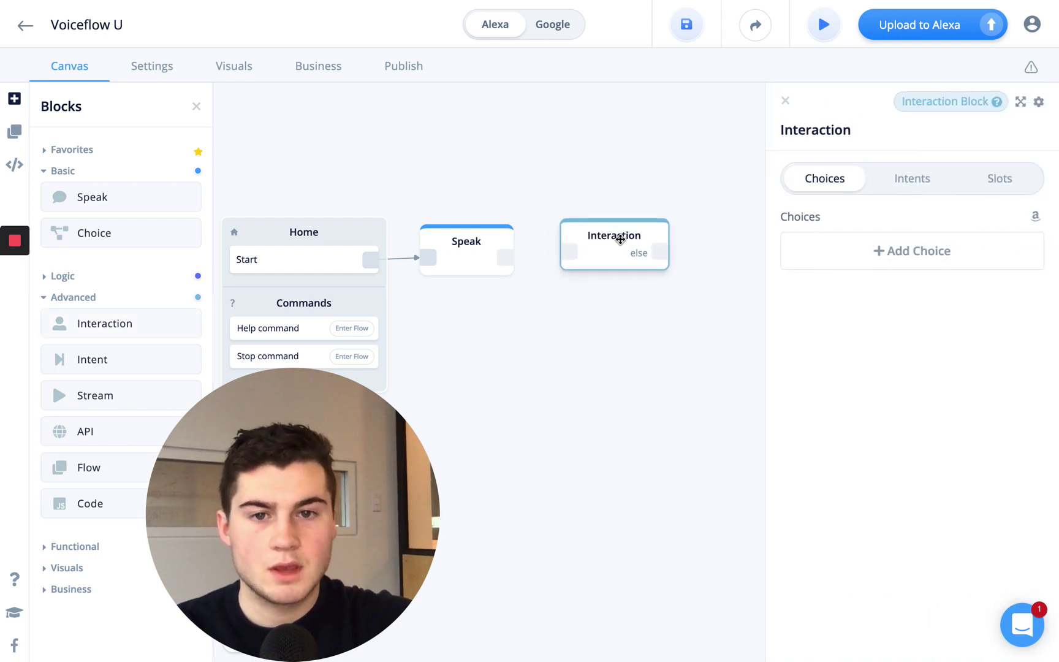
pyautogui.moveTo(505, 257); pyautogui.dragTo(568, 265)
pyautogui.click(564, 253)
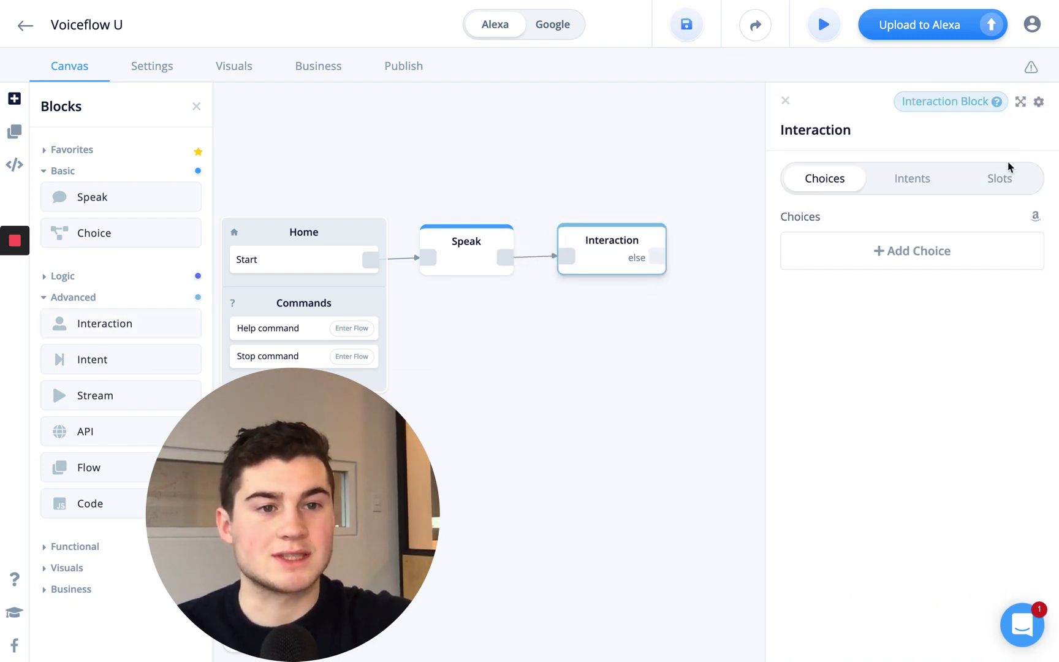
# Look through the Interaction block's intent and slot settings and review the current flow
pyautogui.click(925, 188)
pyautogui.click(973, 188)
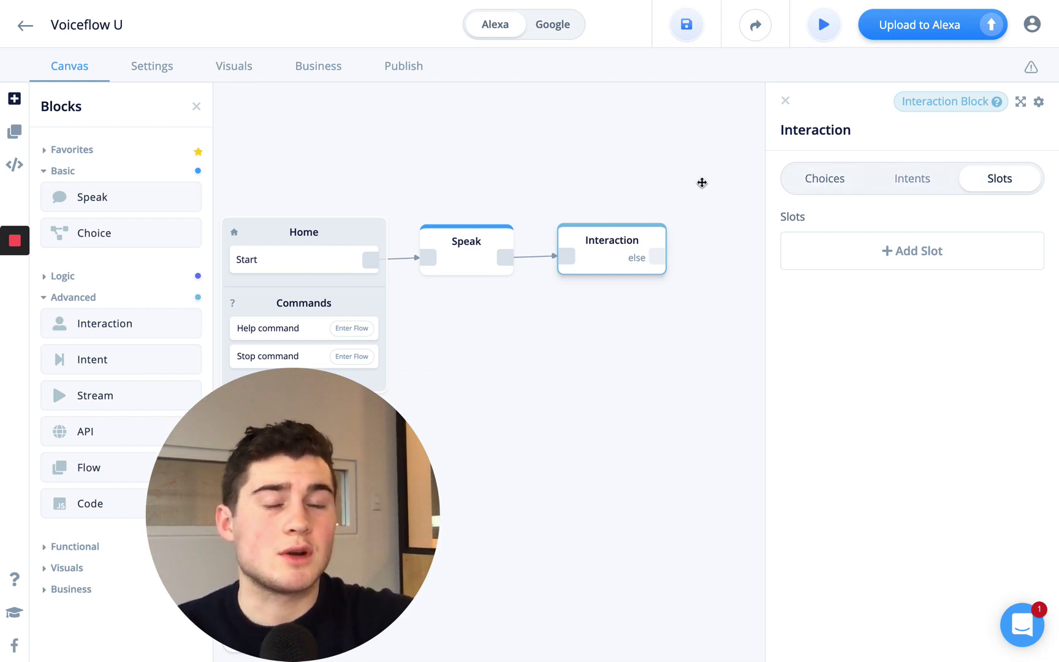
pyautogui.moveTo(702, 183); pyautogui.dragTo(653, 183)
pyautogui.click(574, 231)
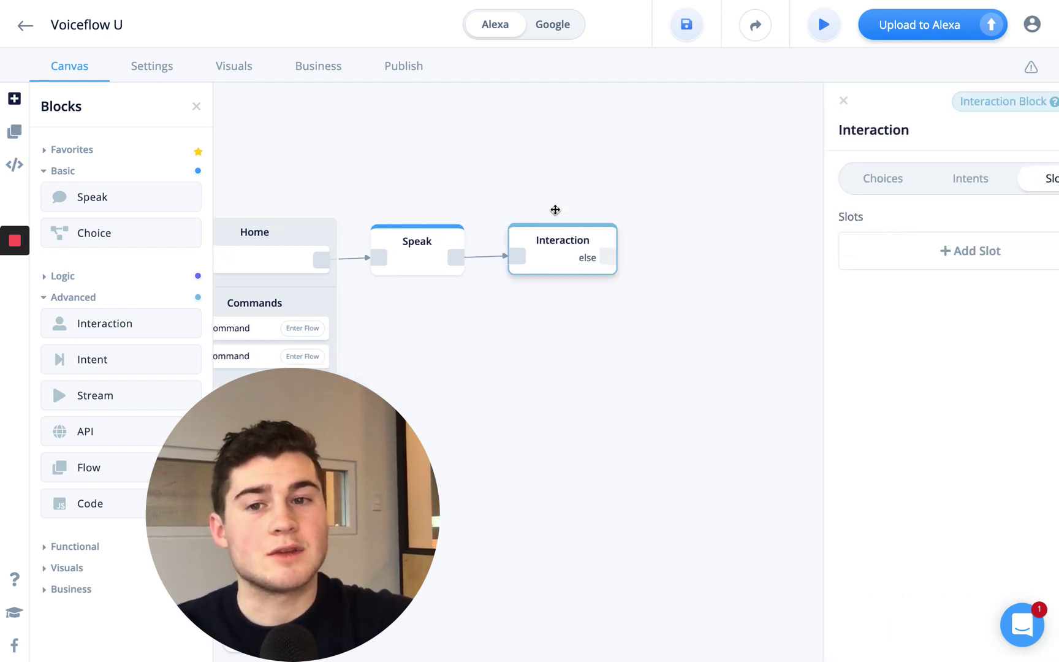
pyautogui.moveTo(517, 188); pyautogui.dragTo(554, 182)
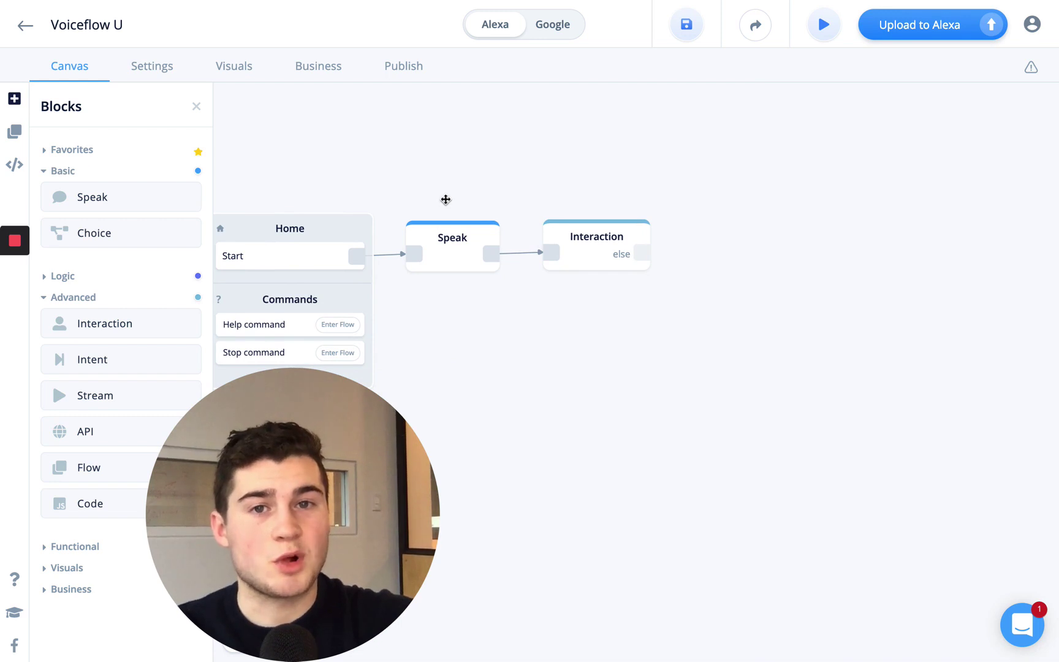
pyautogui.click(442, 238)
pyautogui.moveTo(446, 201); pyautogui.dragTo(460, 222)
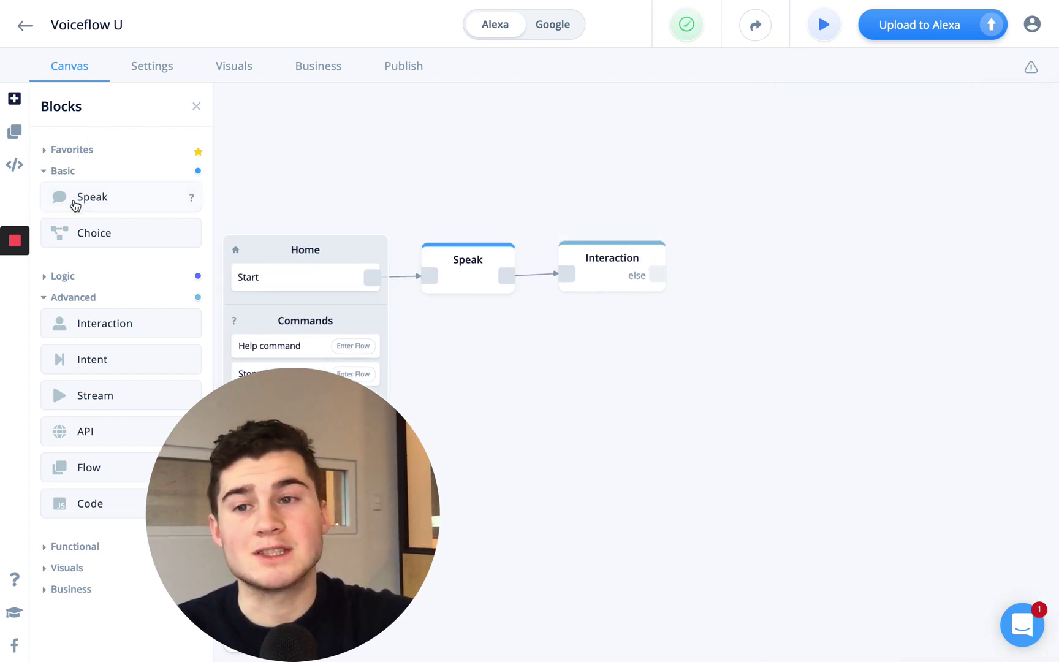
pyautogui.moveTo(74, 205); pyautogui.dragTo(626, 172)
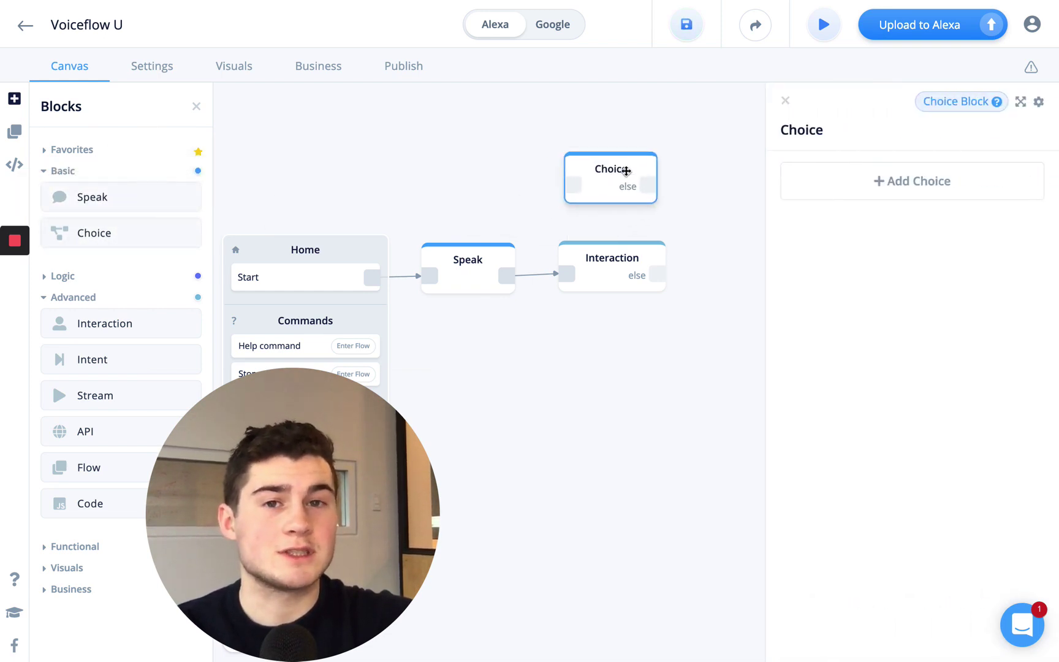
pyautogui.click(855, 182)
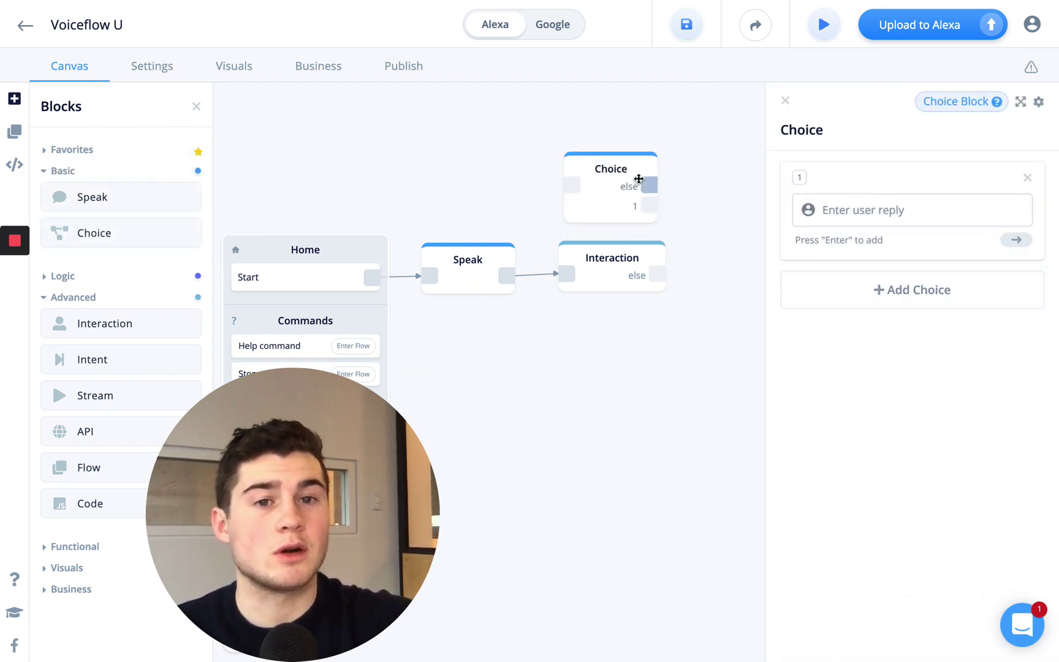
pyautogui.moveTo(619, 177); pyautogui.dragTo(620, 148)
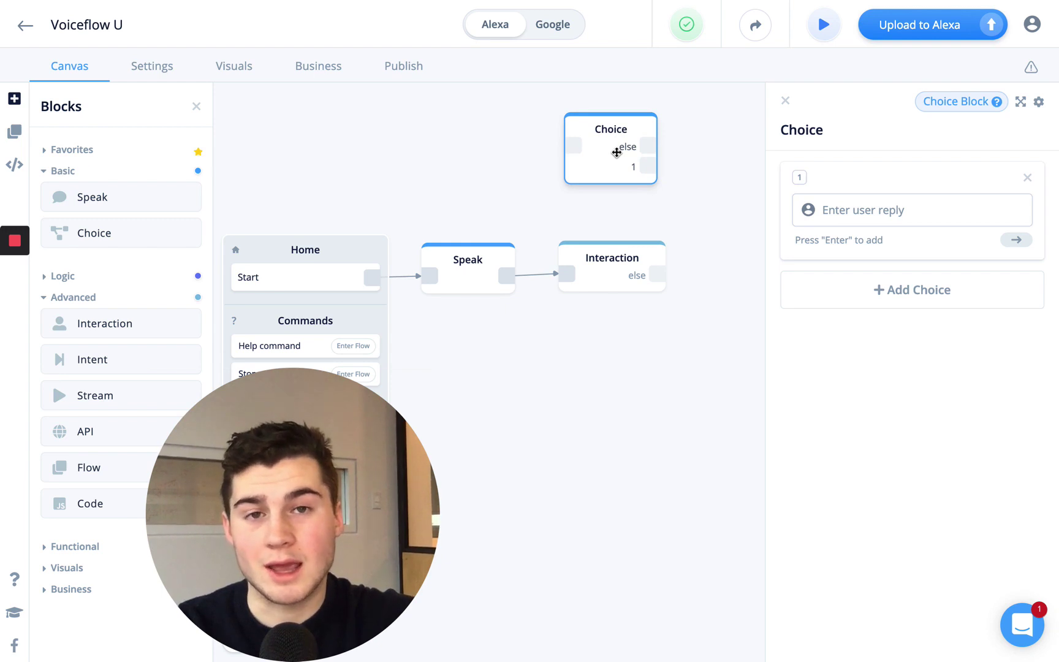
pyautogui.press('Delete')
# Add a slot to the Interaction block and name it color
pyautogui.click(611, 245)
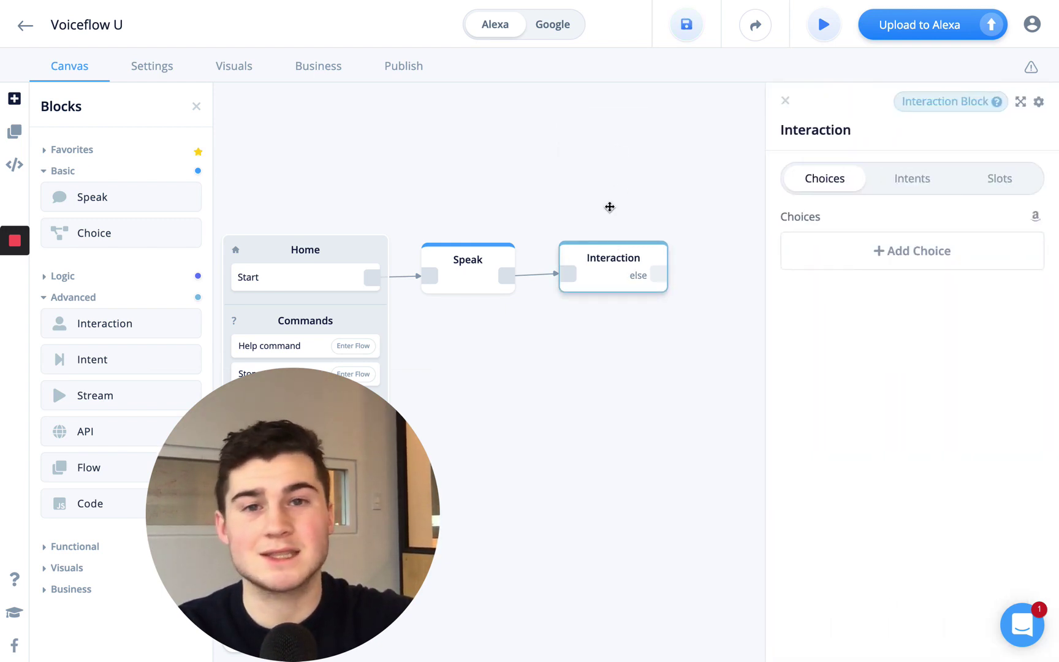
pyautogui.moveTo(617, 208); pyautogui.dragTo(518, 205)
pyautogui.click(508, 264)
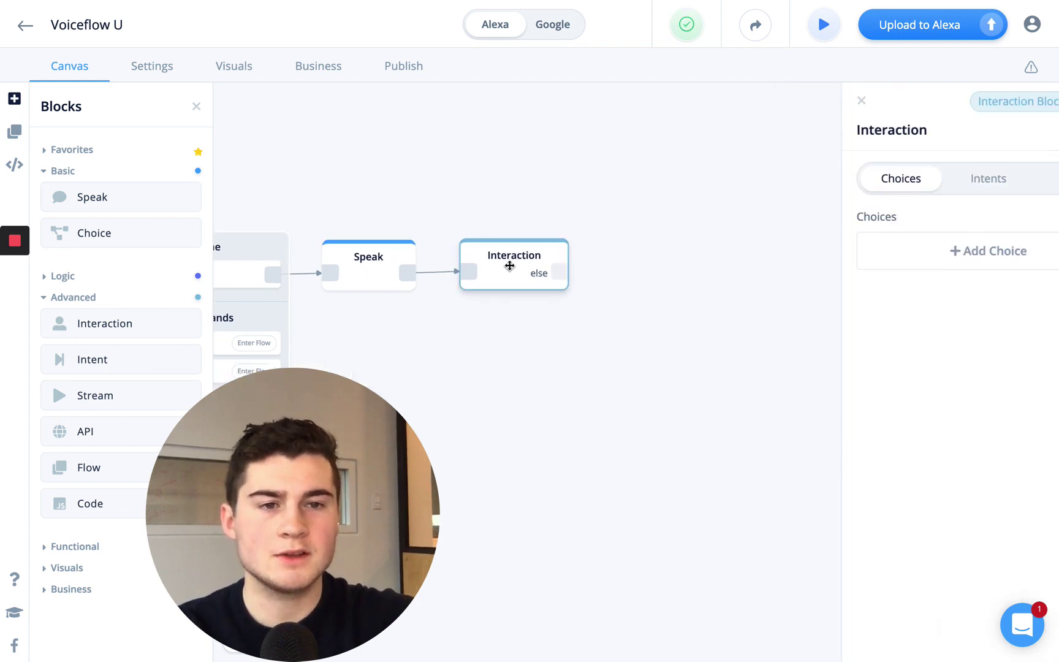
pyautogui.click(1001, 187)
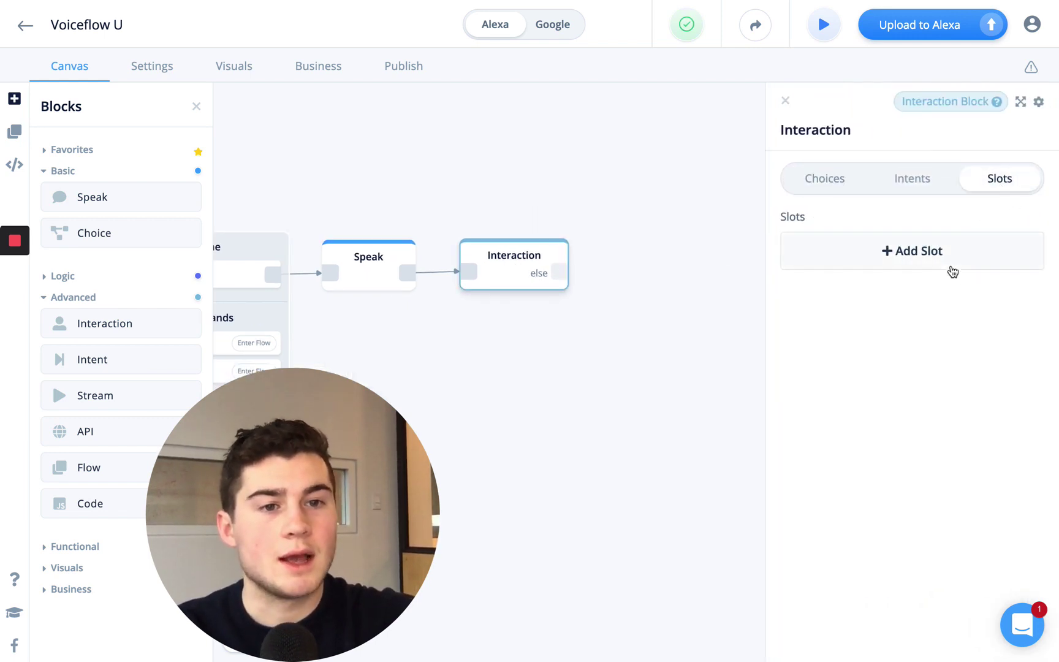
pyautogui.click(947, 264)
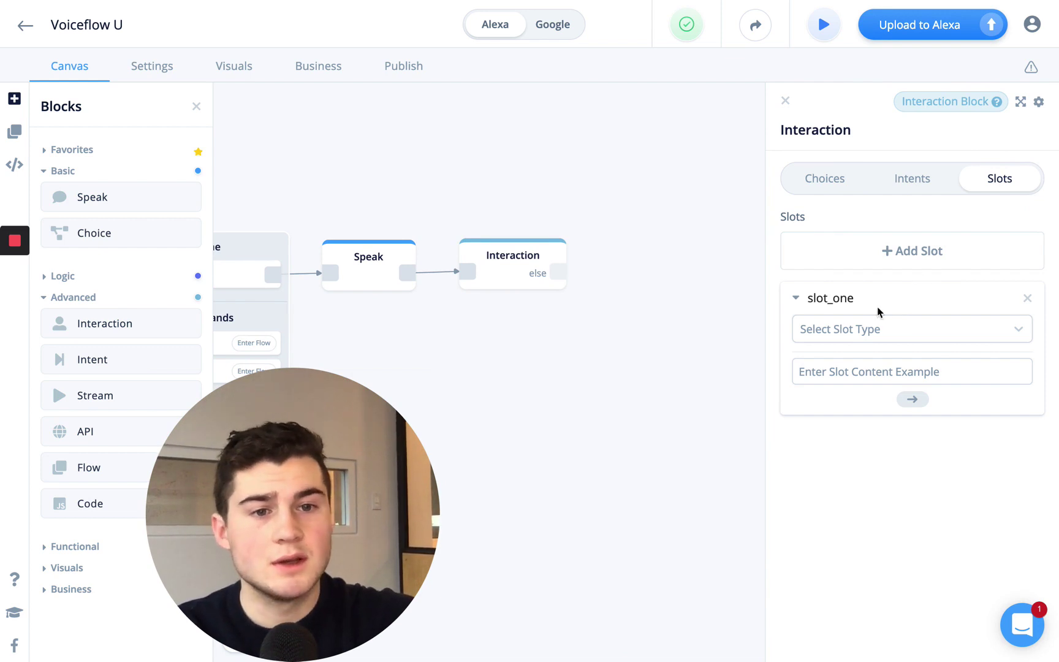
pyautogui.moveTo(875, 299); pyautogui.dragTo(794, 300)
pyautogui.write('colour')
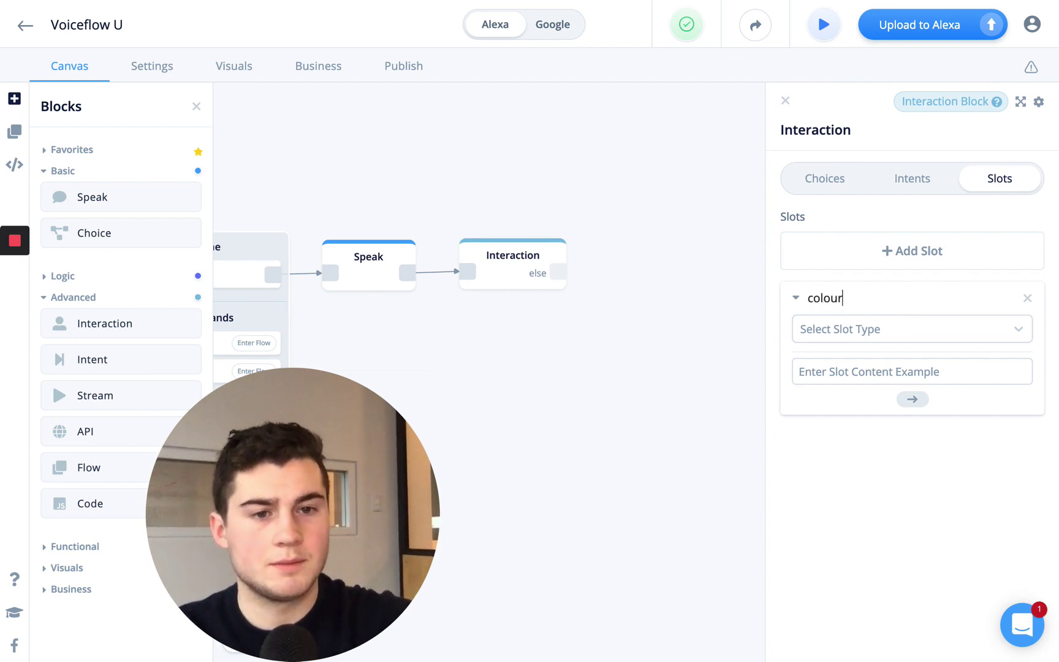
pyautogui.press('BackSpace')
pyautogui.press('BackSpace')
pyautogui.write('r')
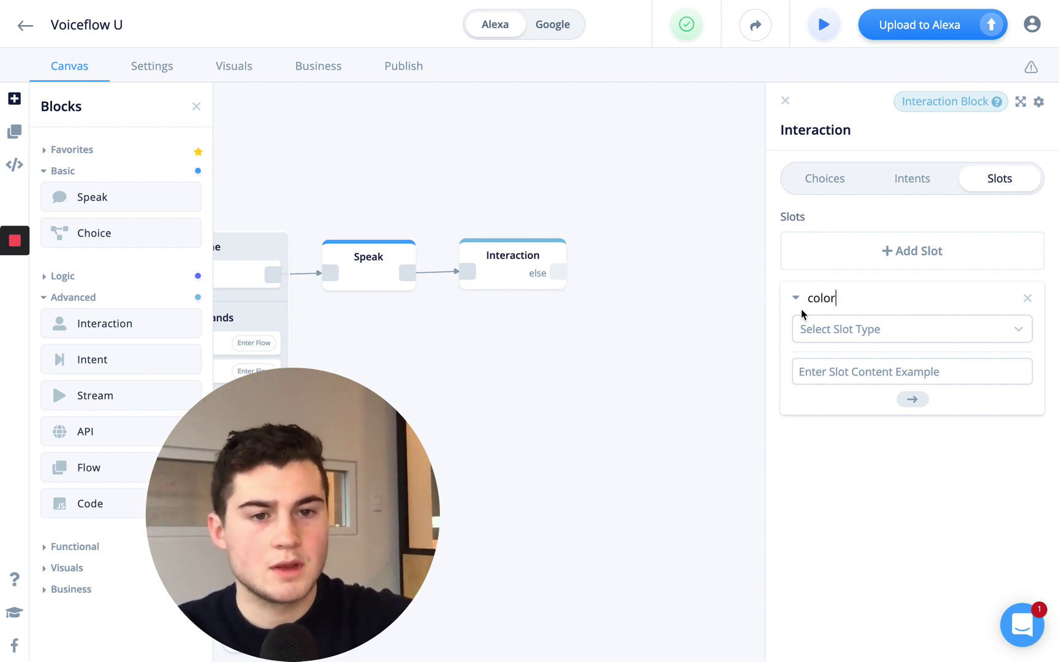
# Set the color slot's type to the built-in Color type
pyautogui.click(833, 334)
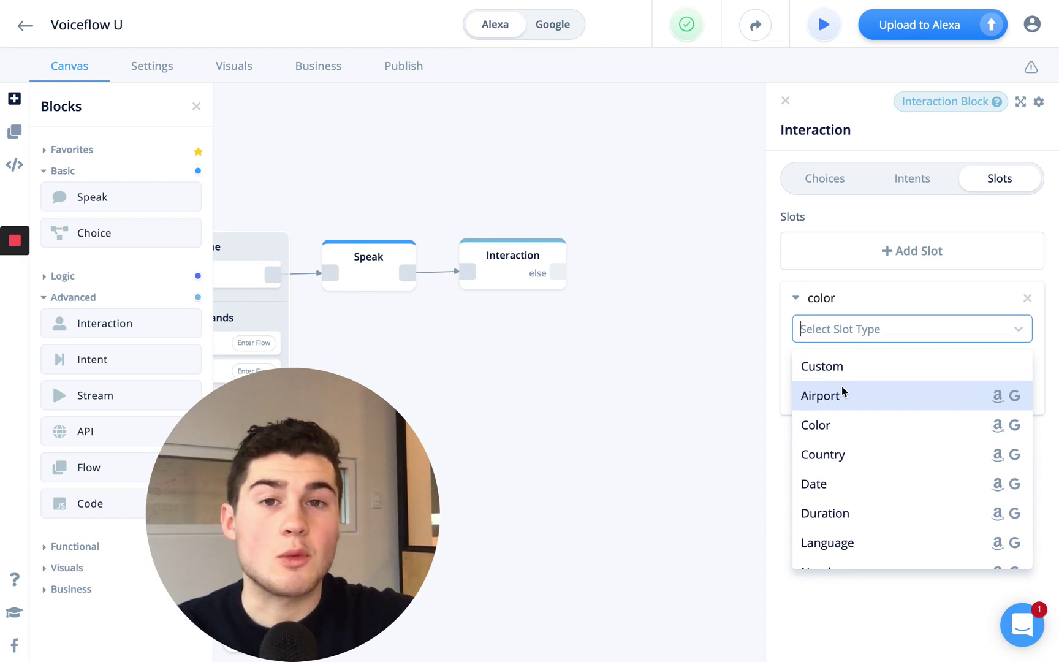
pyautogui.scroll(-1, 861, 425)
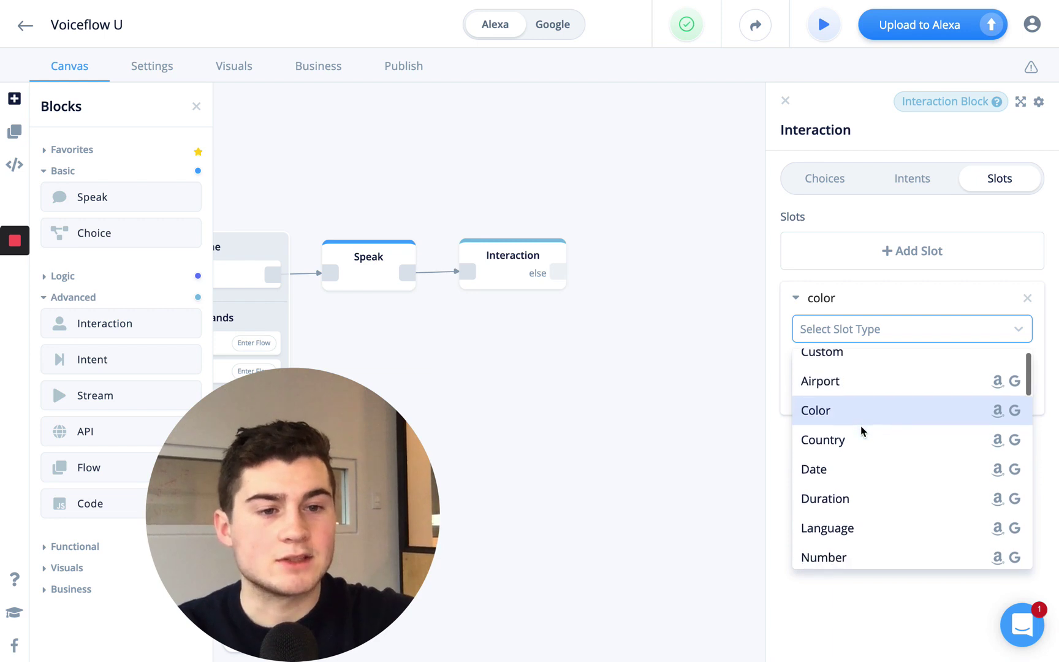
pyautogui.scroll(1, 860, 425)
pyautogui.scroll(-1, 867, 459)
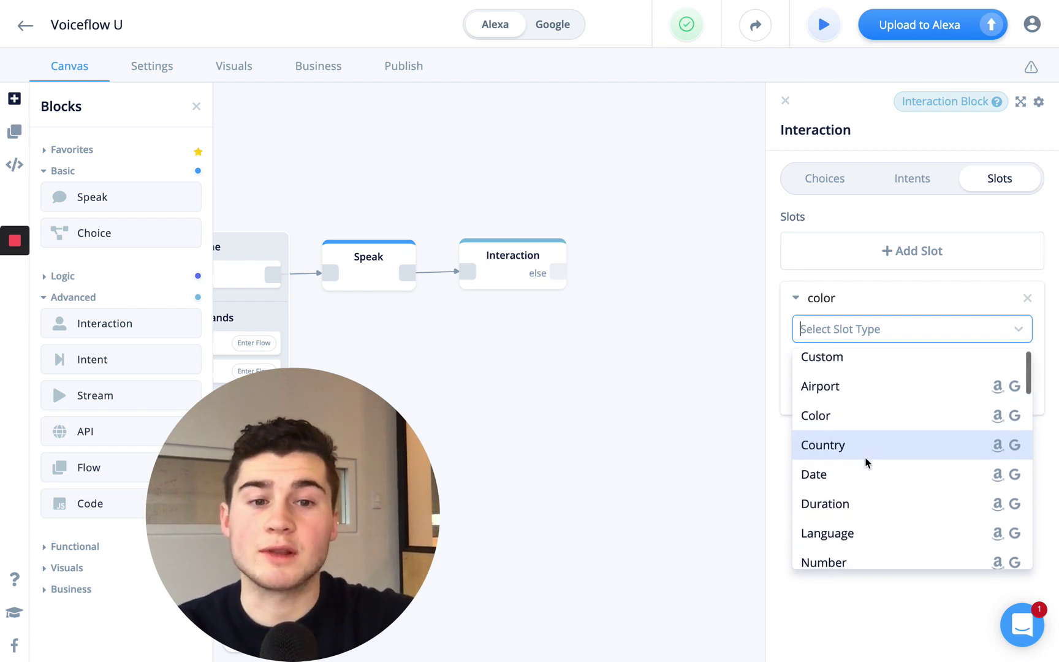
pyautogui.scroll(-3, 867, 450)
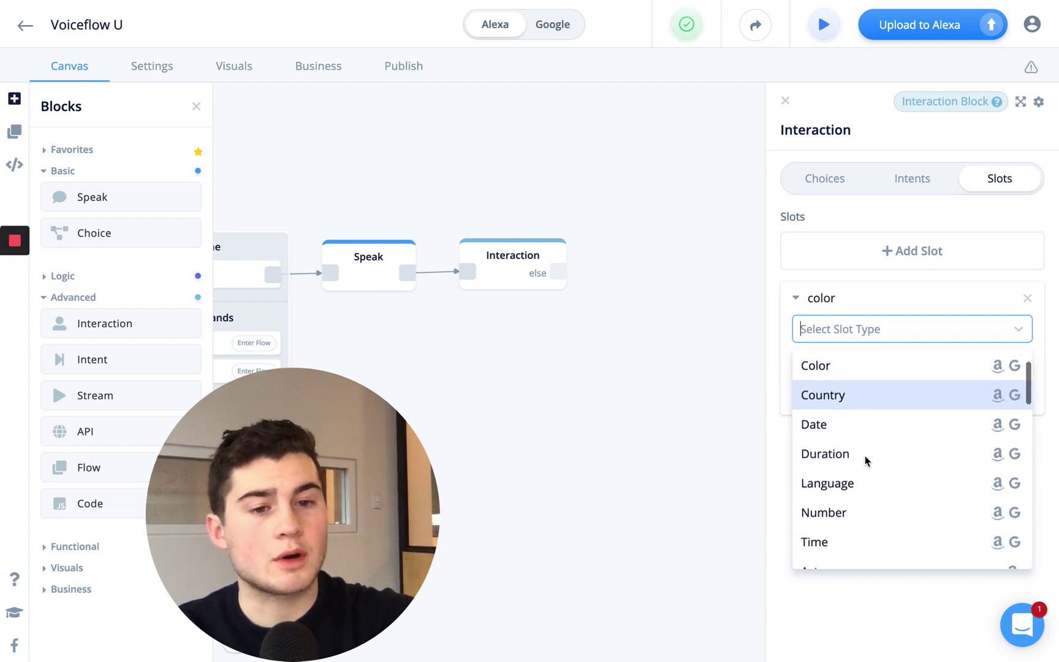
pyautogui.scroll(-2, 884, 482)
pyautogui.scroll(-1, 901, 425)
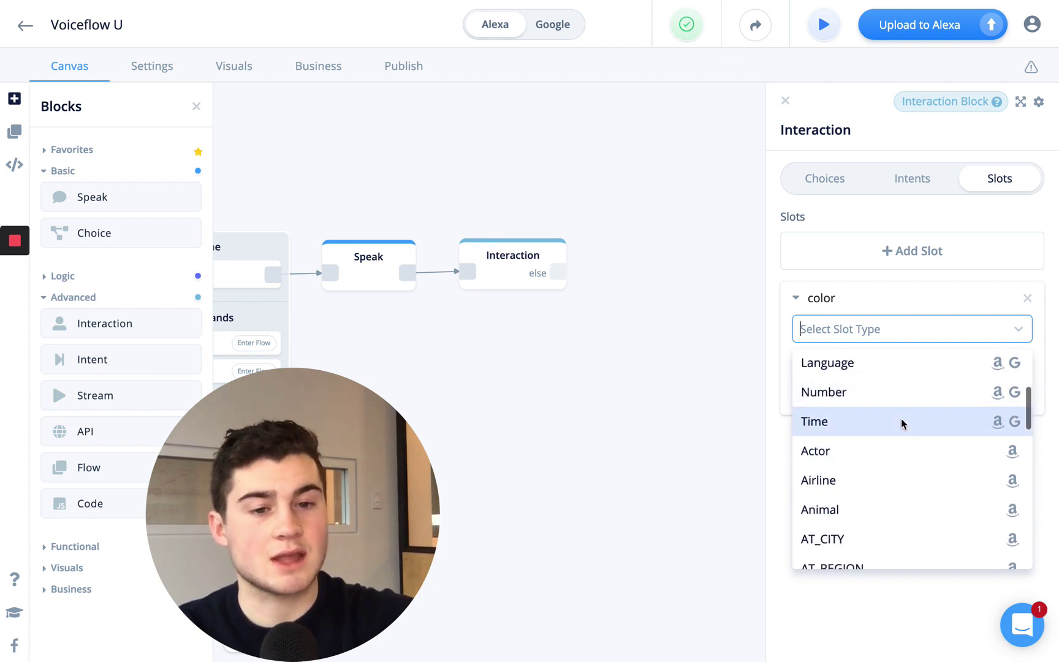
pyautogui.scroll(-8, 901, 421)
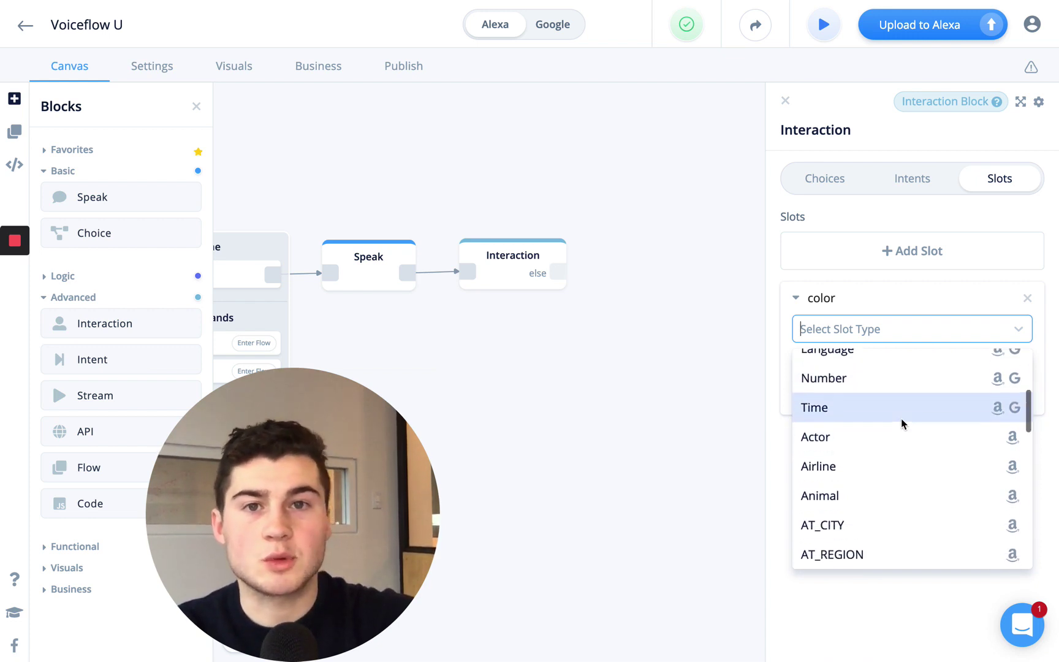
pyautogui.scroll(-6, 901, 423)
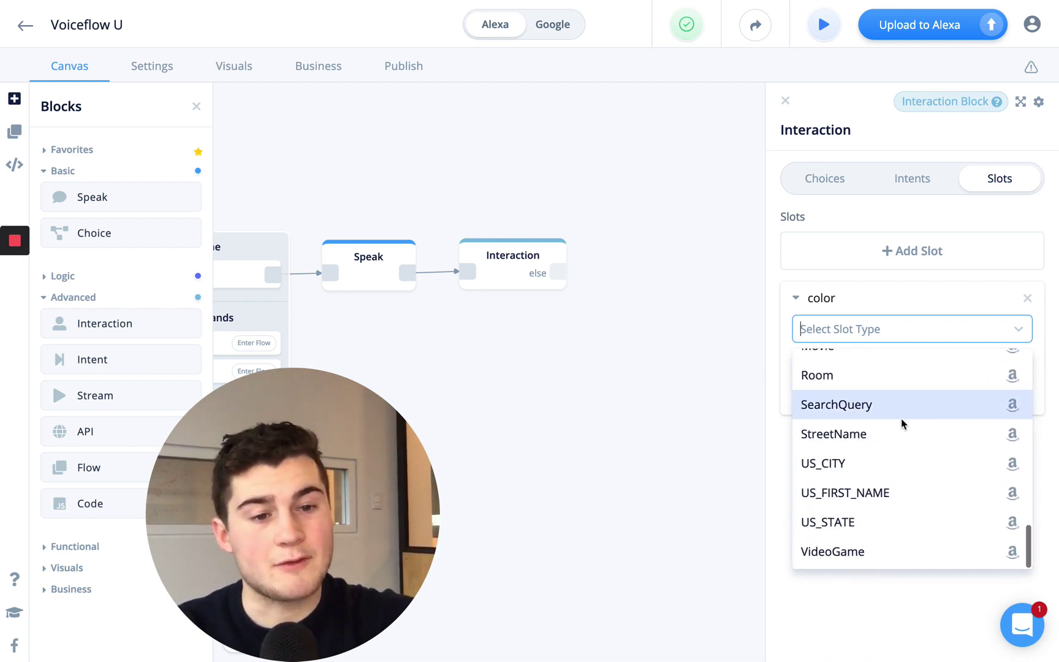
pyautogui.scroll(15, 901, 423)
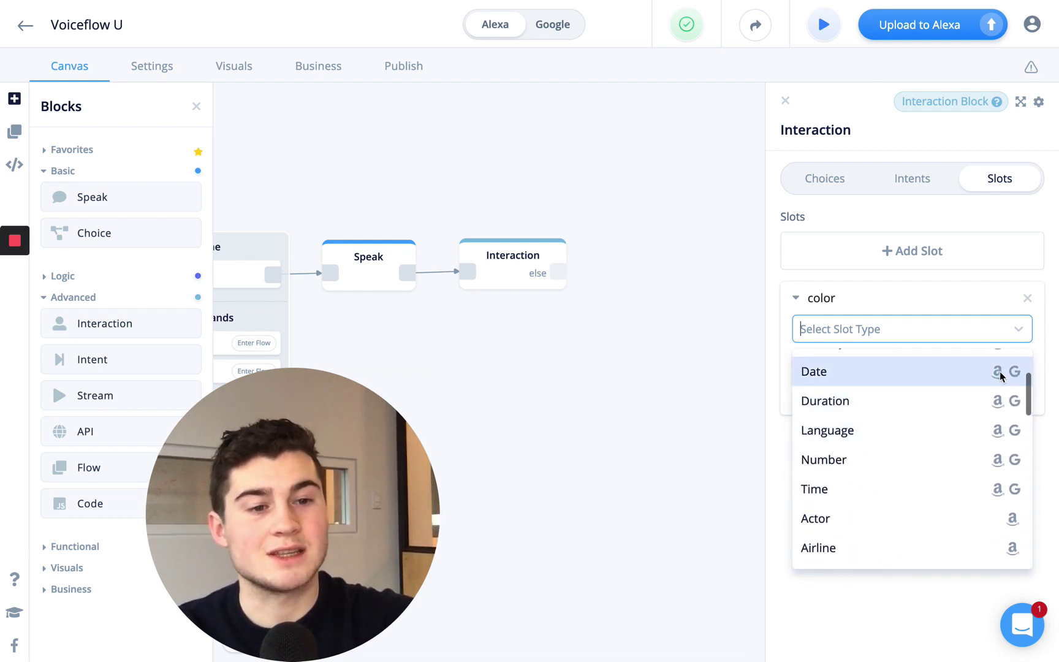
pyautogui.scroll(3, 977, 390)
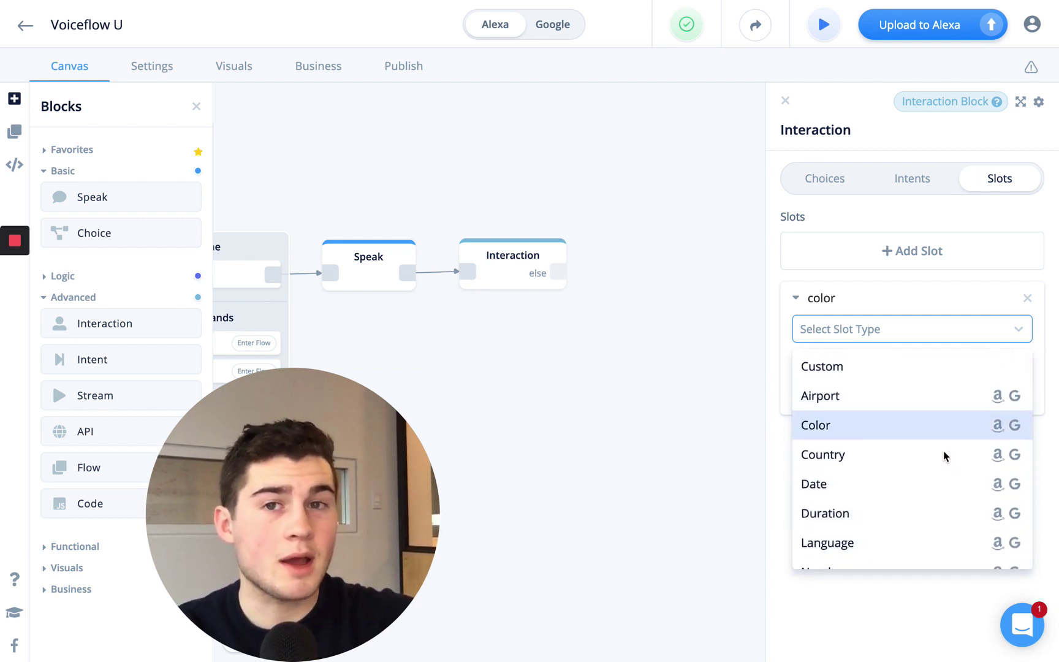
pyautogui.click(892, 428)
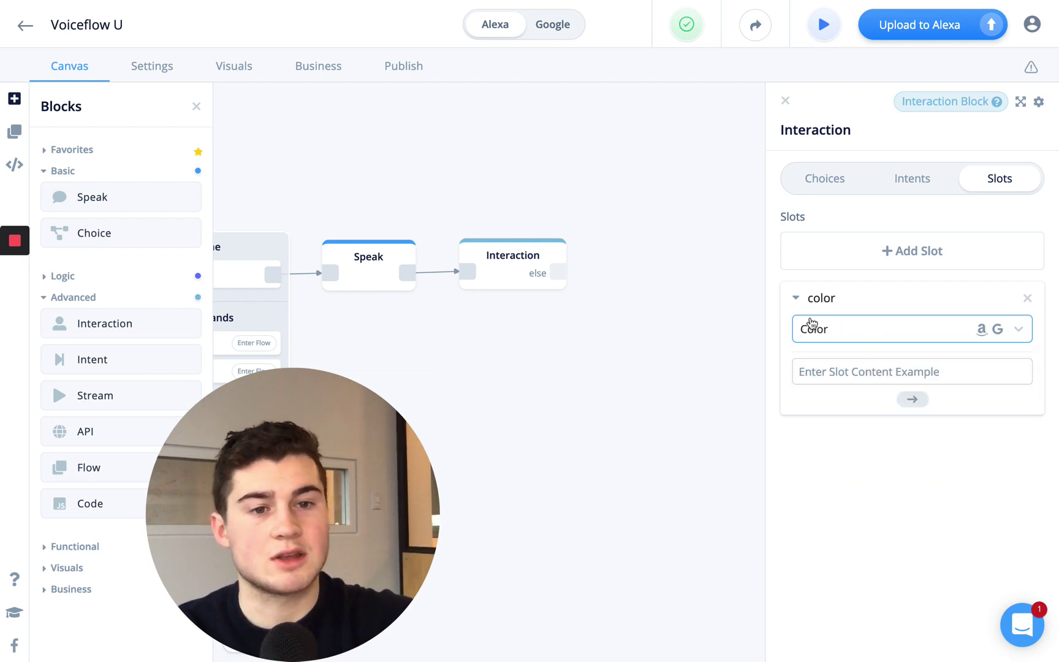
# Add a second slot to the Interaction block, with the slot type Country and the name country
pyautogui.click(900, 253)
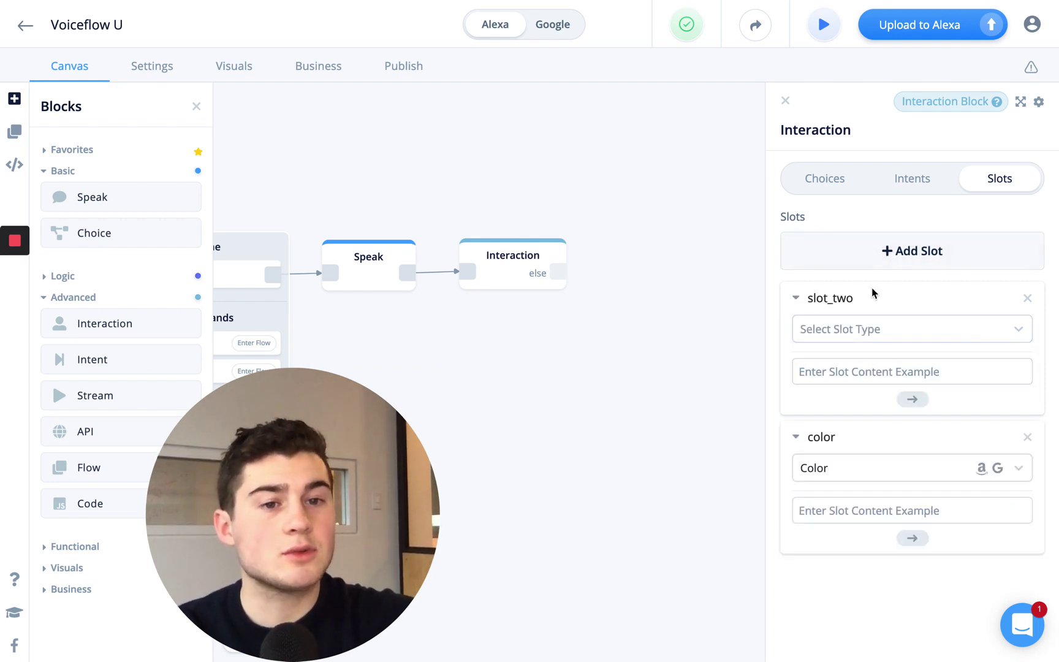
pyautogui.click(853, 329)
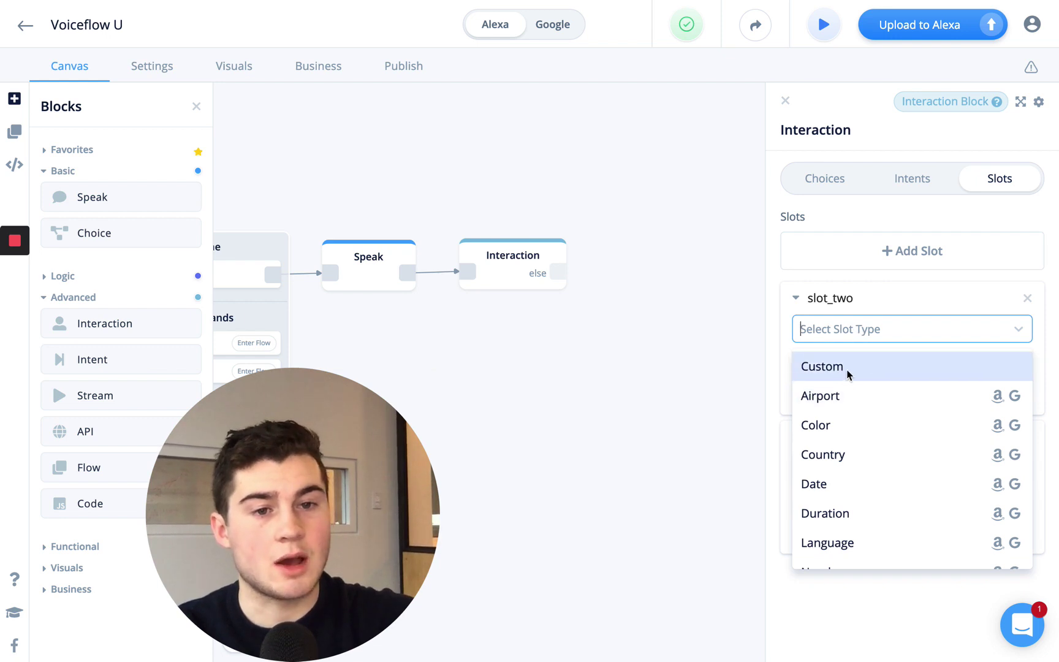
pyautogui.click(848, 373)
pyautogui.click(841, 380)
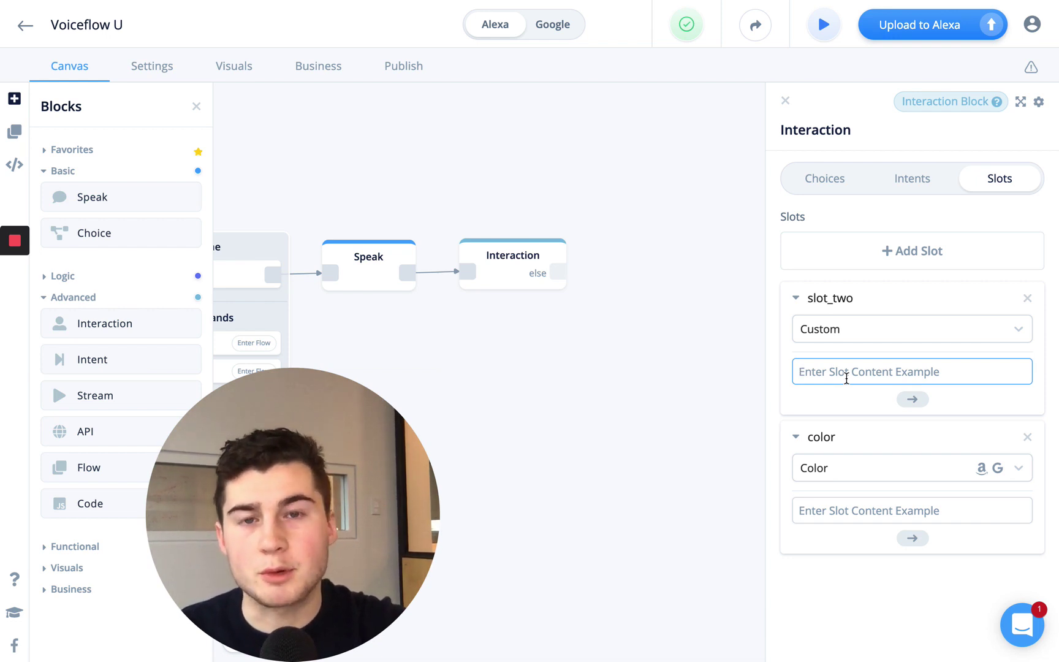
pyautogui.click(838, 332)
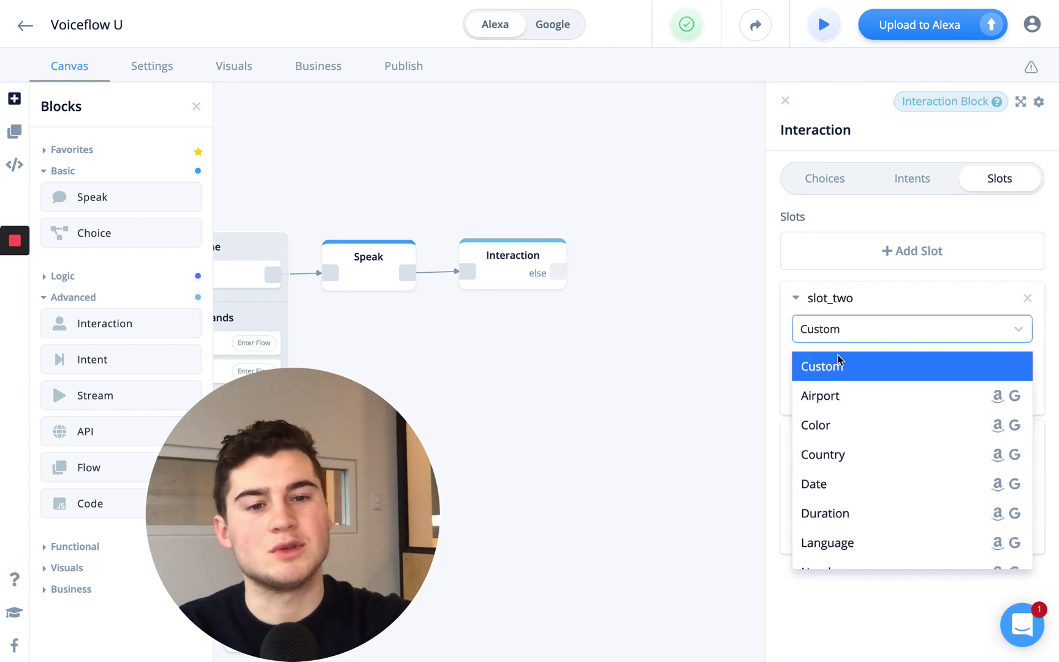
pyautogui.click(838, 457)
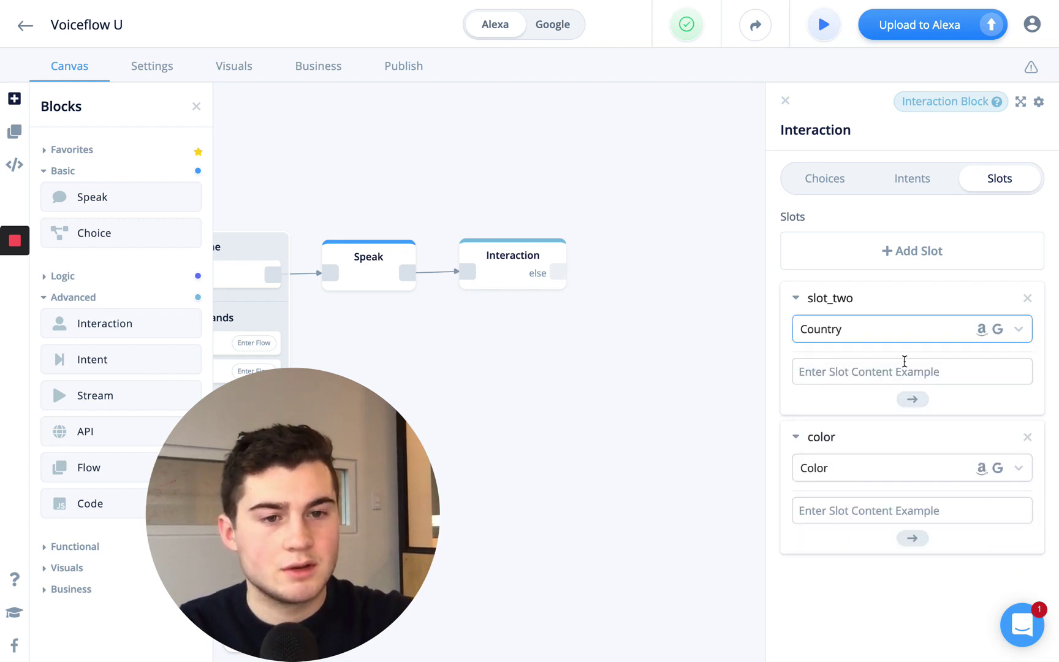
pyautogui.doubleClick(866, 300)
pyautogui.write('country')
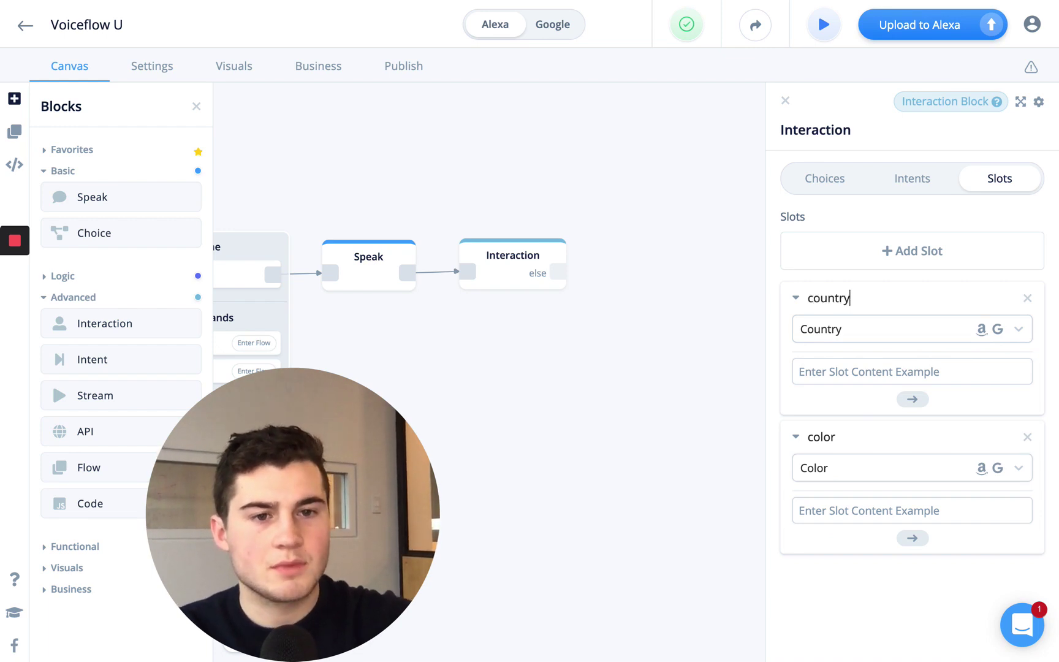
pyautogui.click(795, 298)
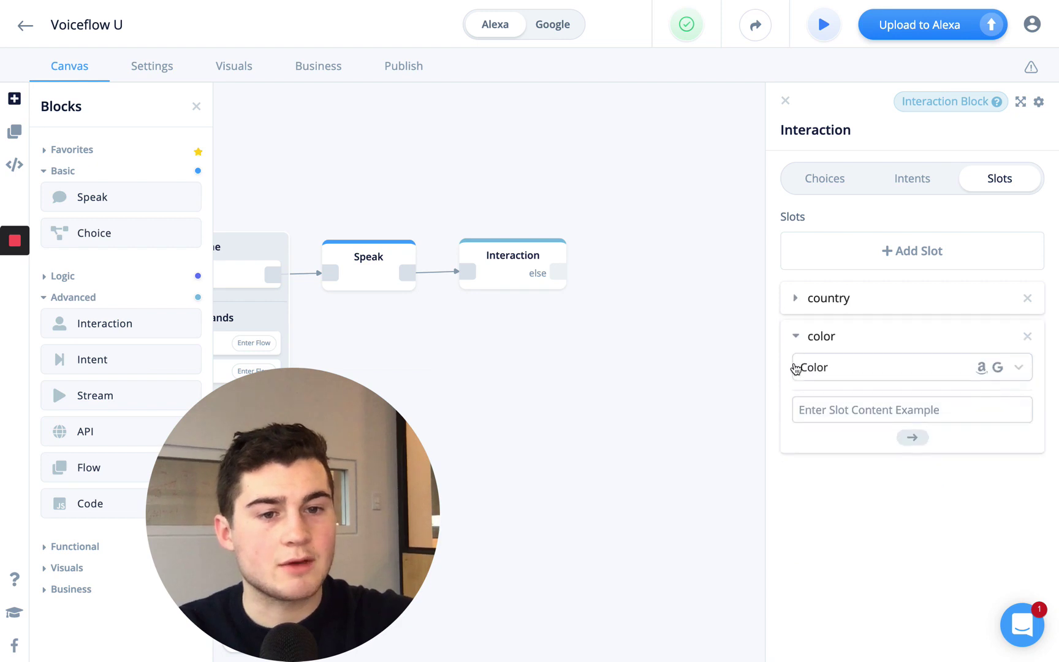
pyautogui.click(795, 336)
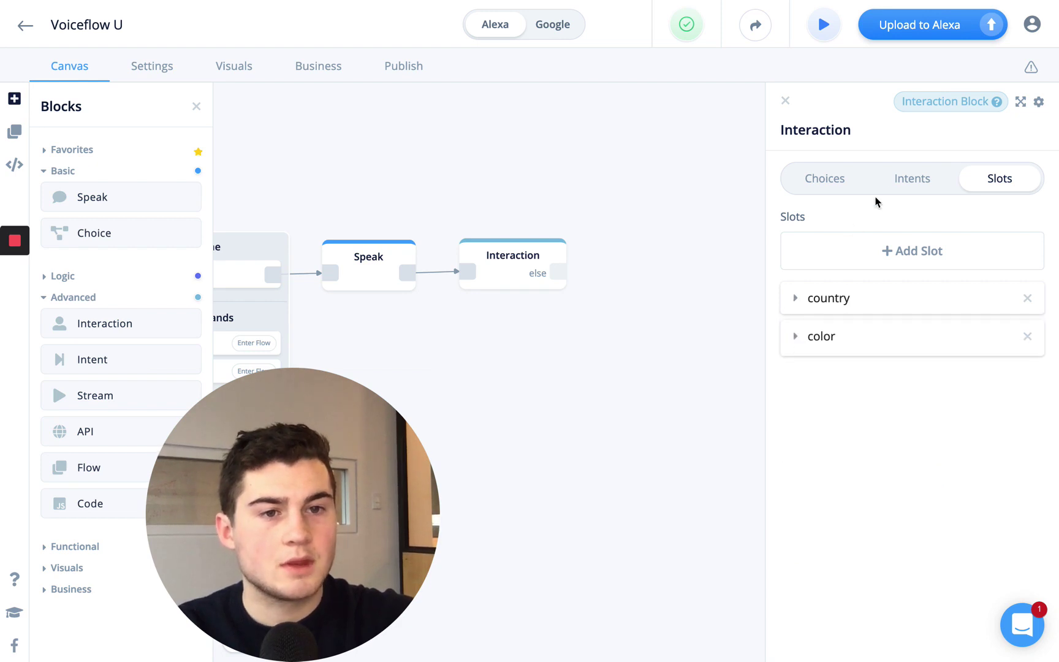
# Add an intent to the Interaction block and name it country_and_color
pyautogui.click(913, 181)
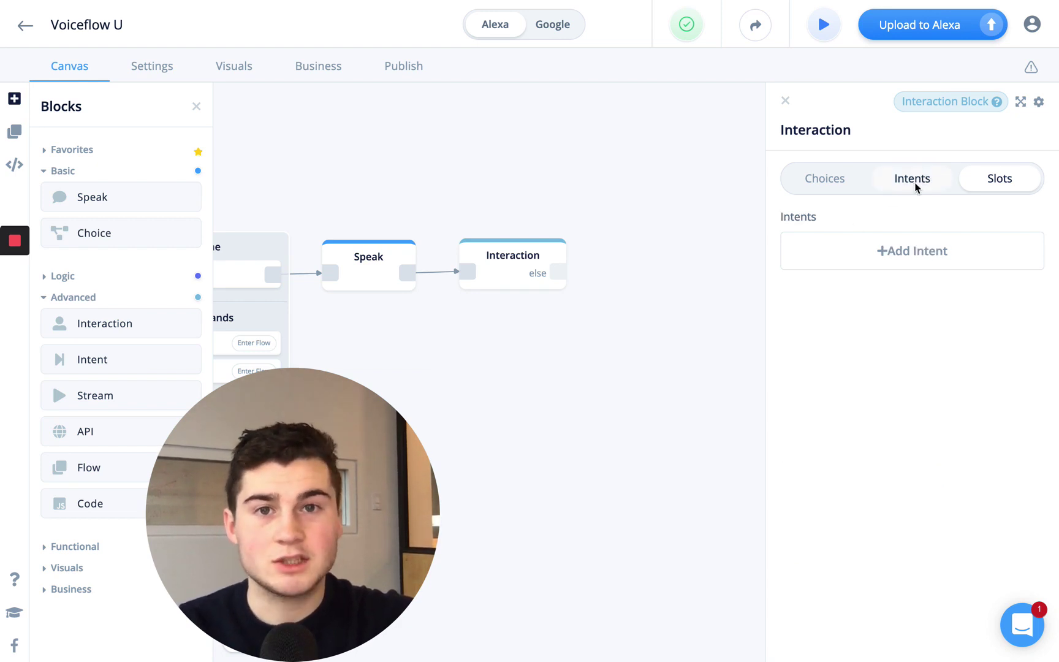
pyautogui.click(881, 252)
pyautogui.moveTo(877, 297); pyautogui.dragTo(825, 298)
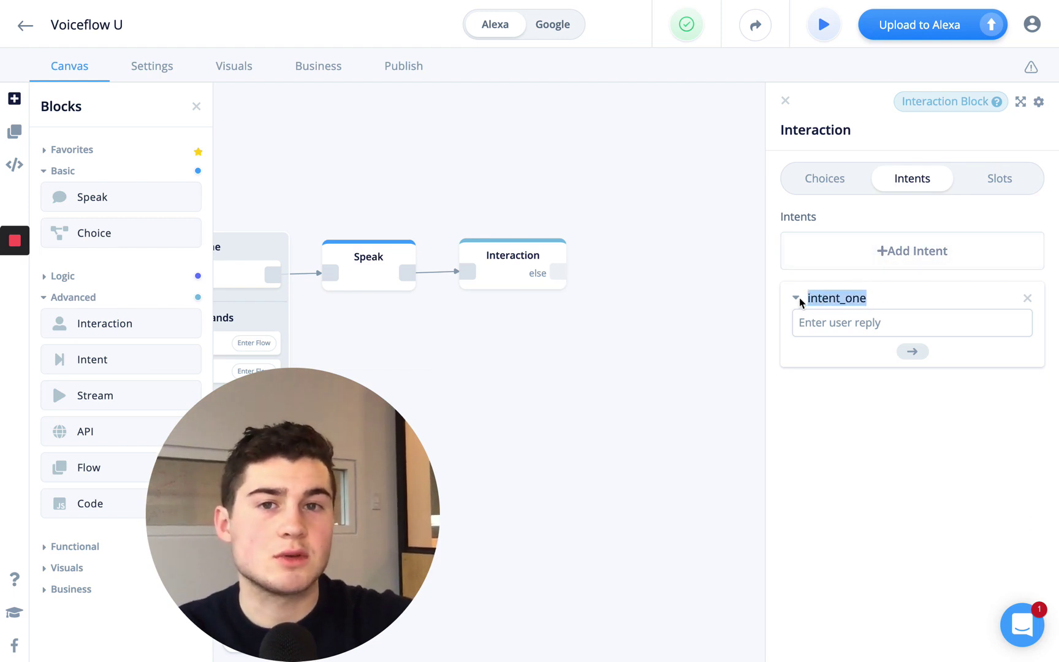
pyautogui.write('coun')
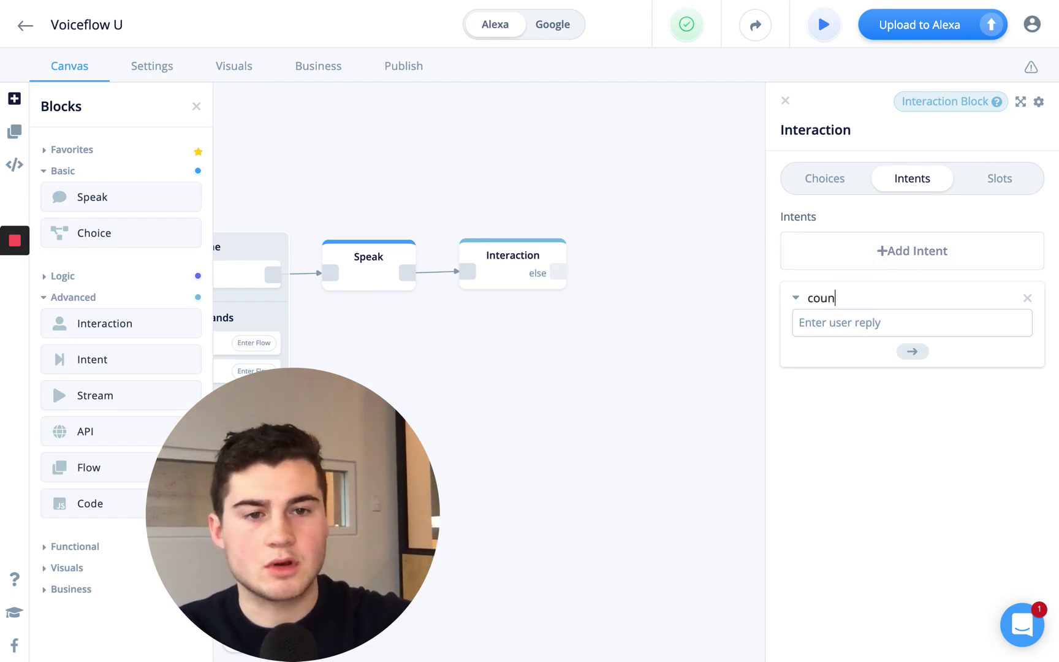
pyautogui.write('try_and_color')
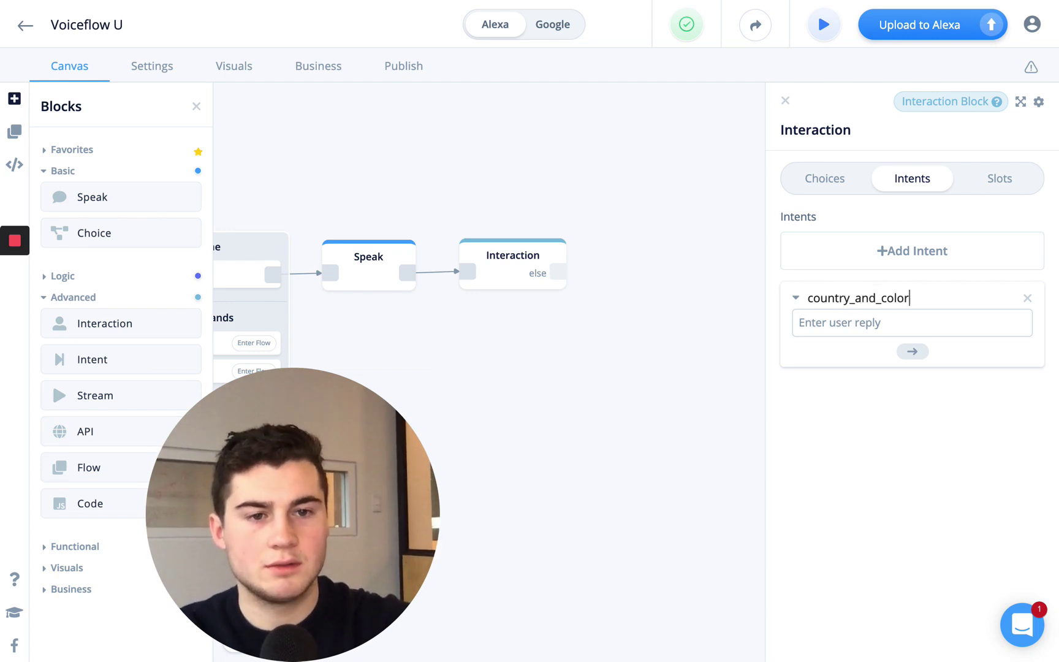
# Check the question in the Speak block and rename the Interaction block's intent_one intent as country_and_color
pyautogui.click(355, 256)
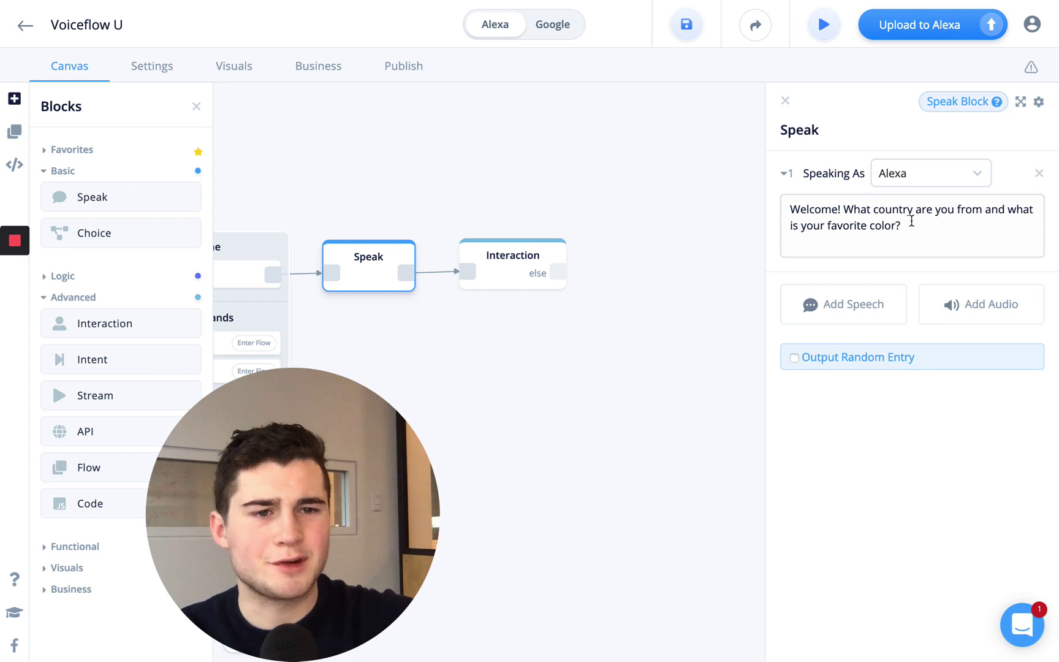
pyautogui.click(498, 258)
pyautogui.click(911, 179)
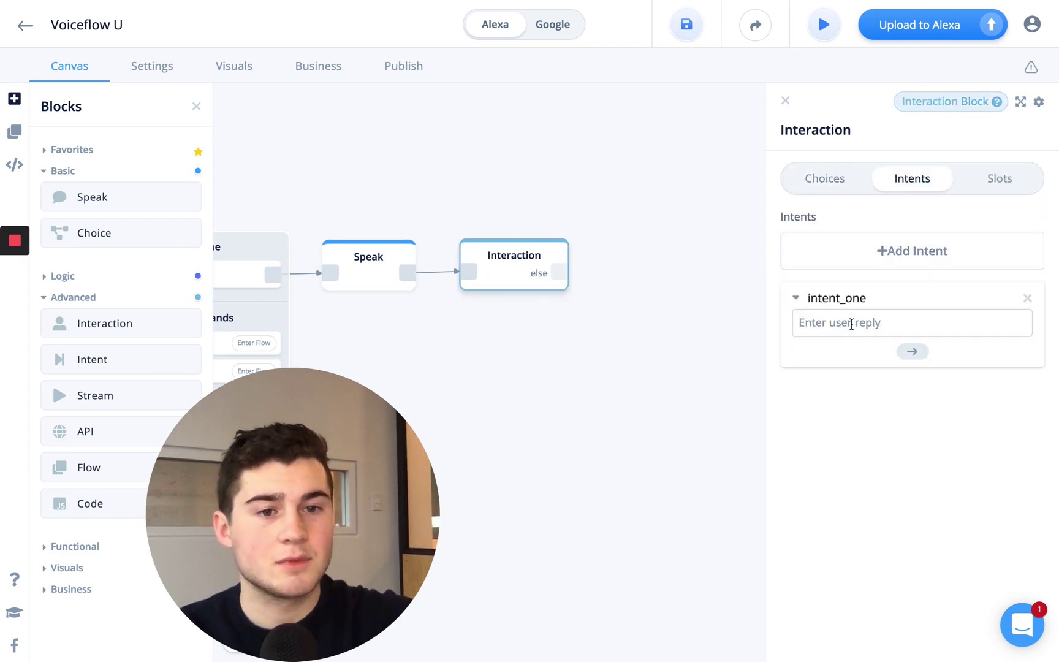
pyautogui.hotkey('ctrl', 'a')
pyautogui.write('country')
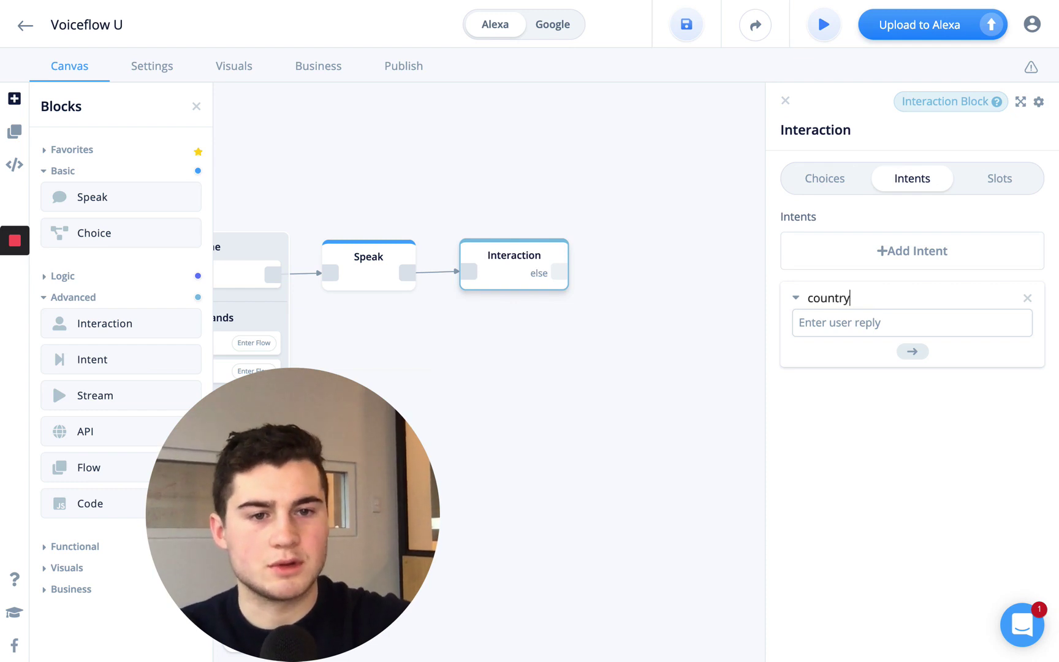
pyautogui.write('_and_color')
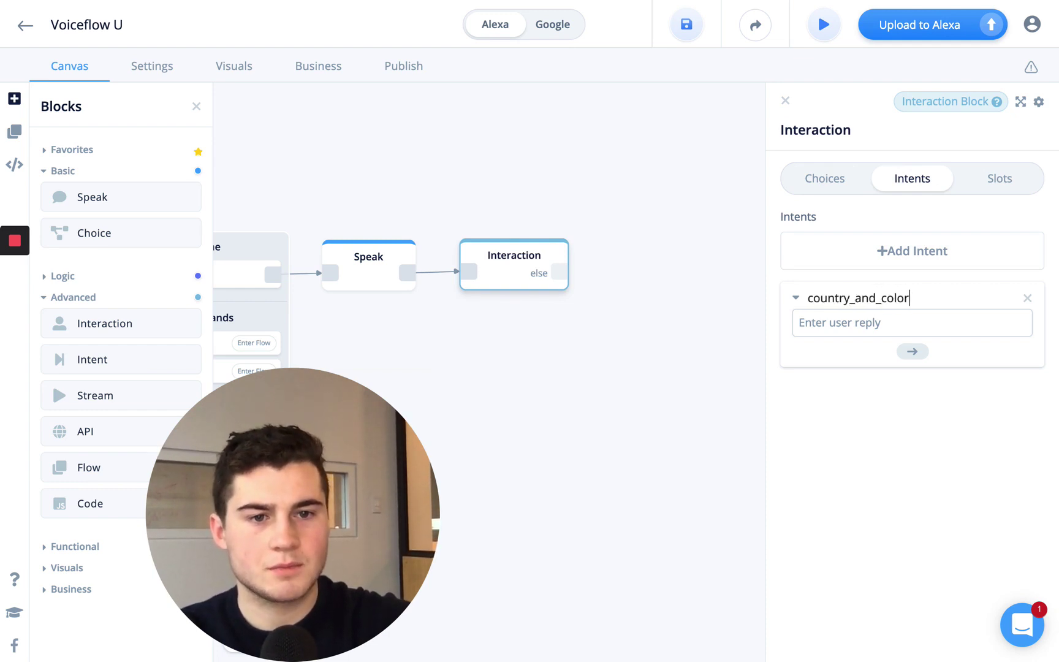
# Add the user reply "I am from [country] and my color is [color]" to the country_and_color intent, using the two slots
pyautogui.click(809, 322)
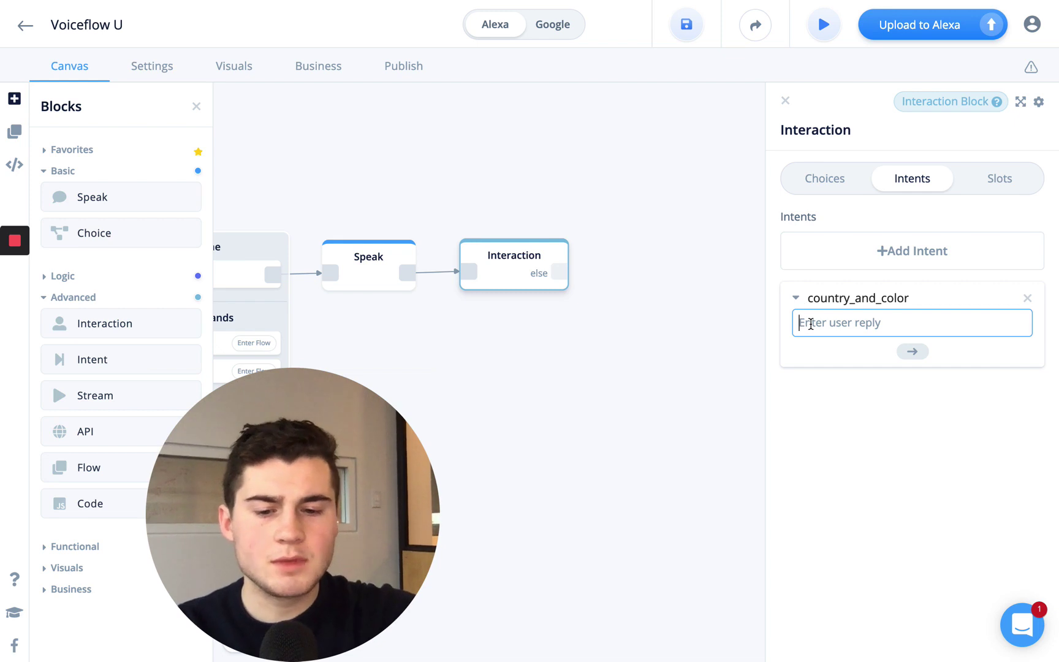
pyautogui.write('I am')
pyautogui.press('BackSpace')
pyautogui.press('BackSpace')
pyautogui.press('BackSpace')
pyautogui.press('BackSpace')
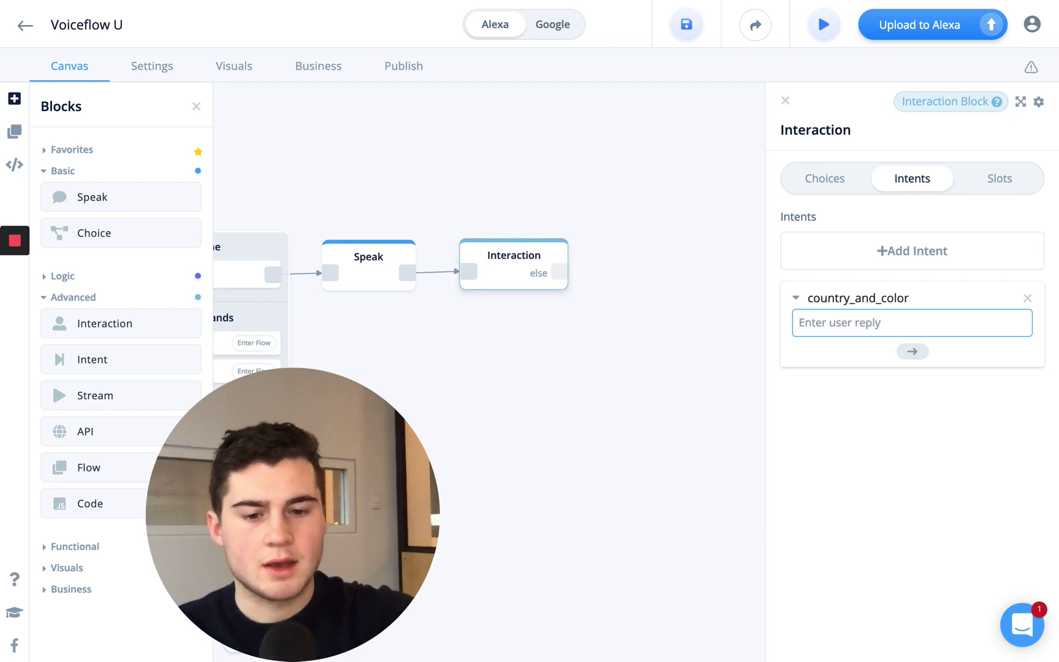
pyautogui.write('I am from ')
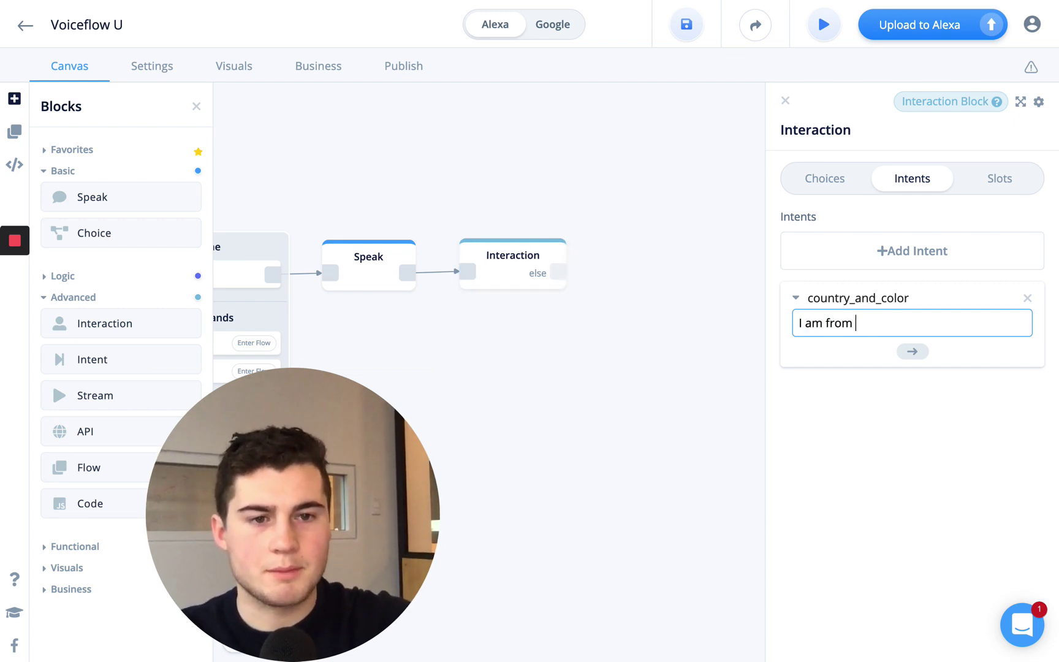
pyautogui.write('{')
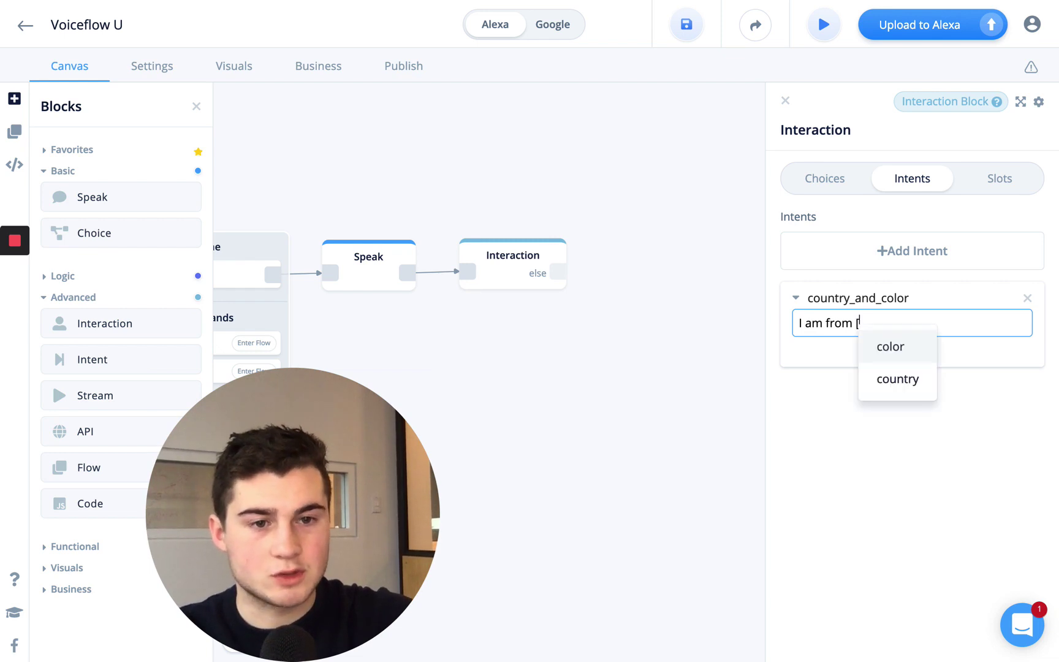
pyautogui.press('Down')
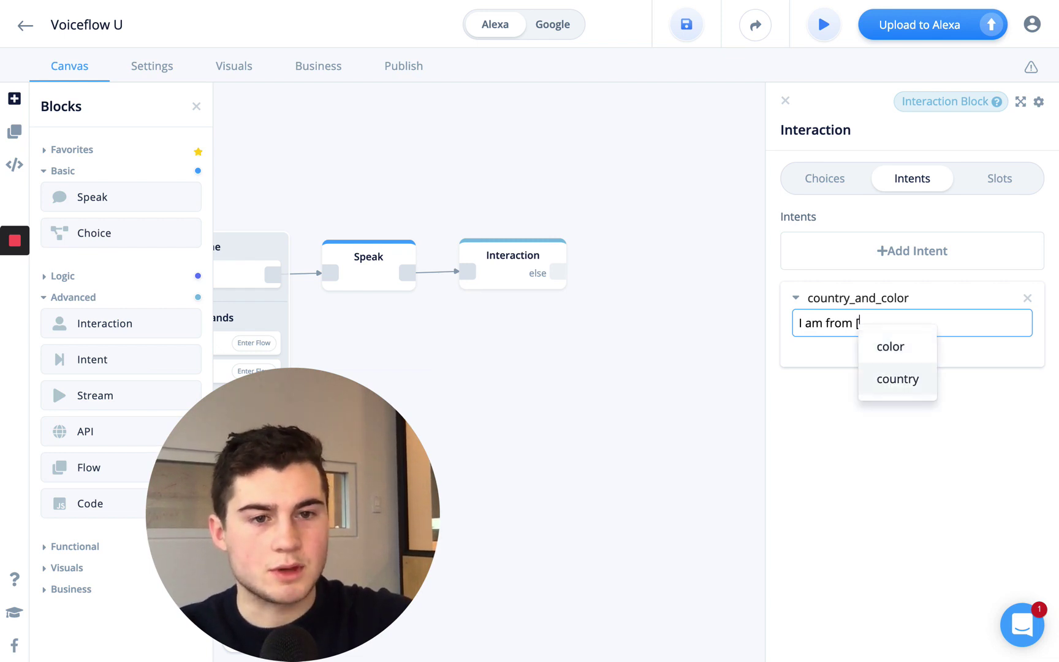
pyautogui.press('Return')
pyautogui.write('a')
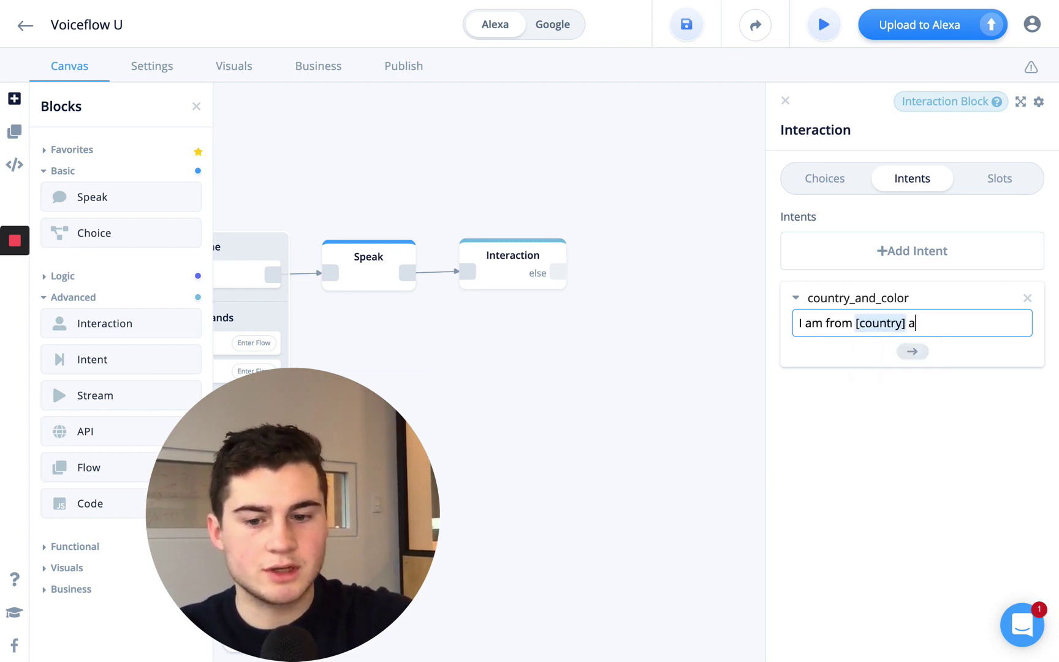
pyautogui.write('nd my color is ')
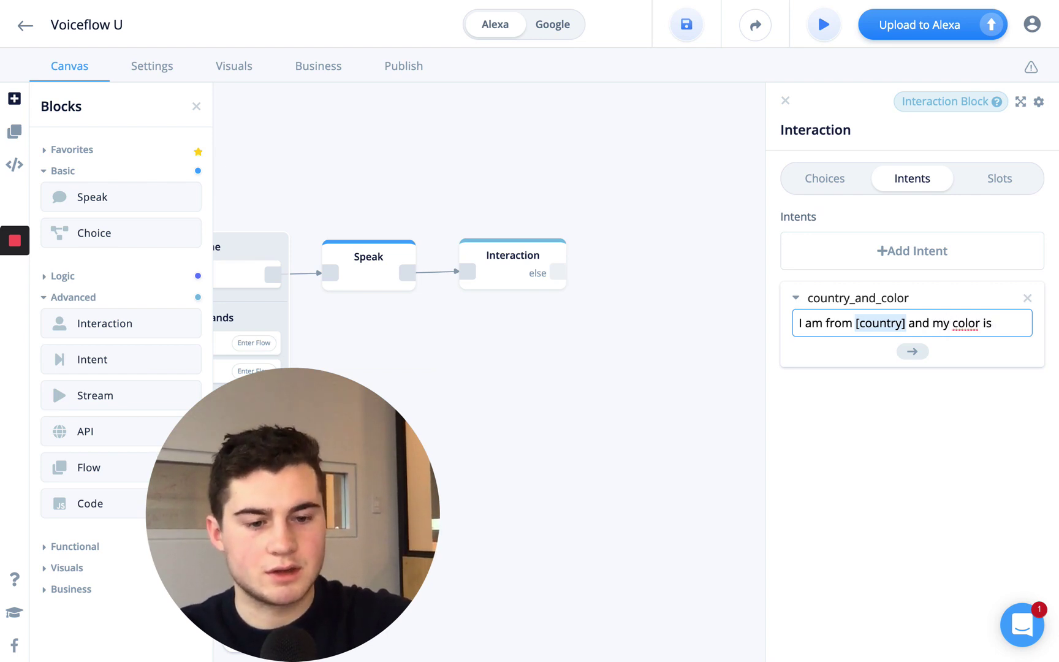
pyautogui.write('{')
pyautogui.press('Return')
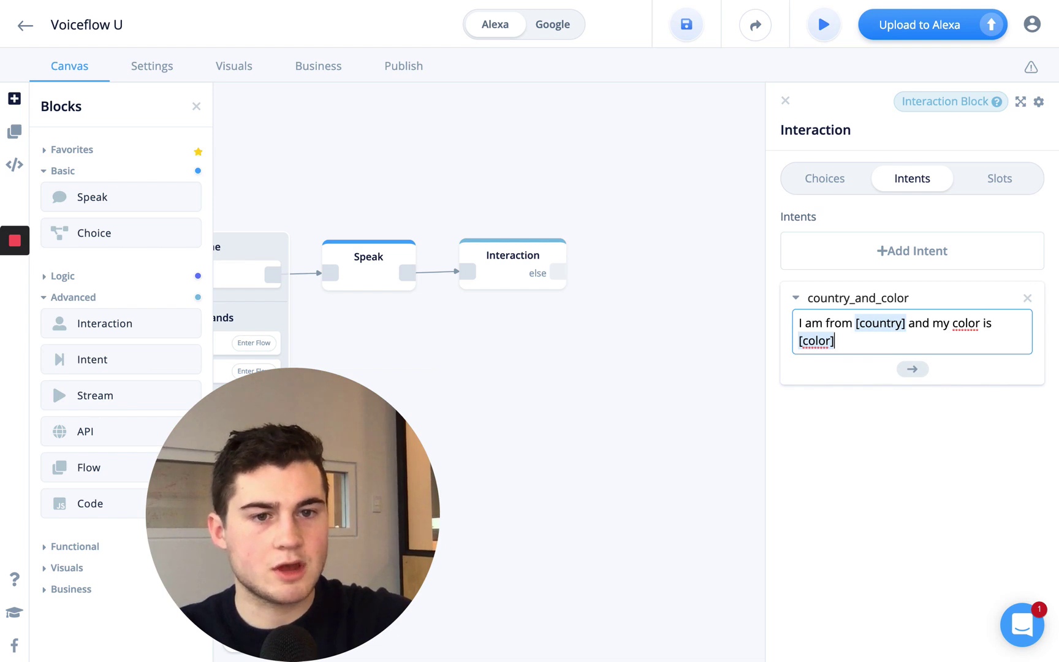
pyautogui.press('Return')
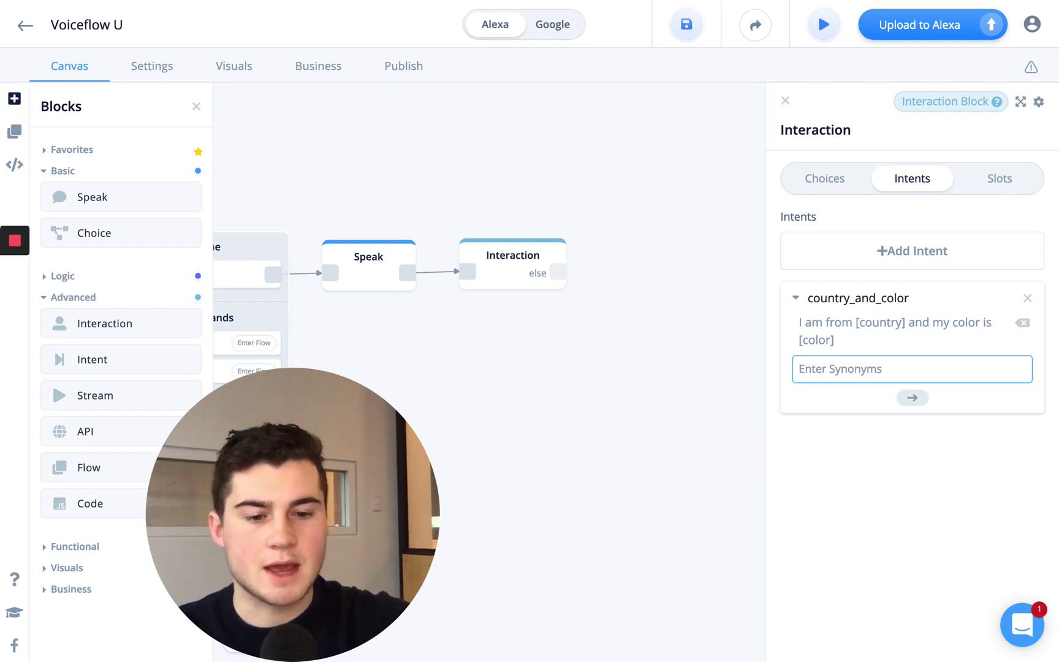
# Add the user reply "[country] and [color]" to the country_and_color intent, using the two slots
pyautogui.write('[')
pyautogui.press('Down')
pyautogui.press('Return')
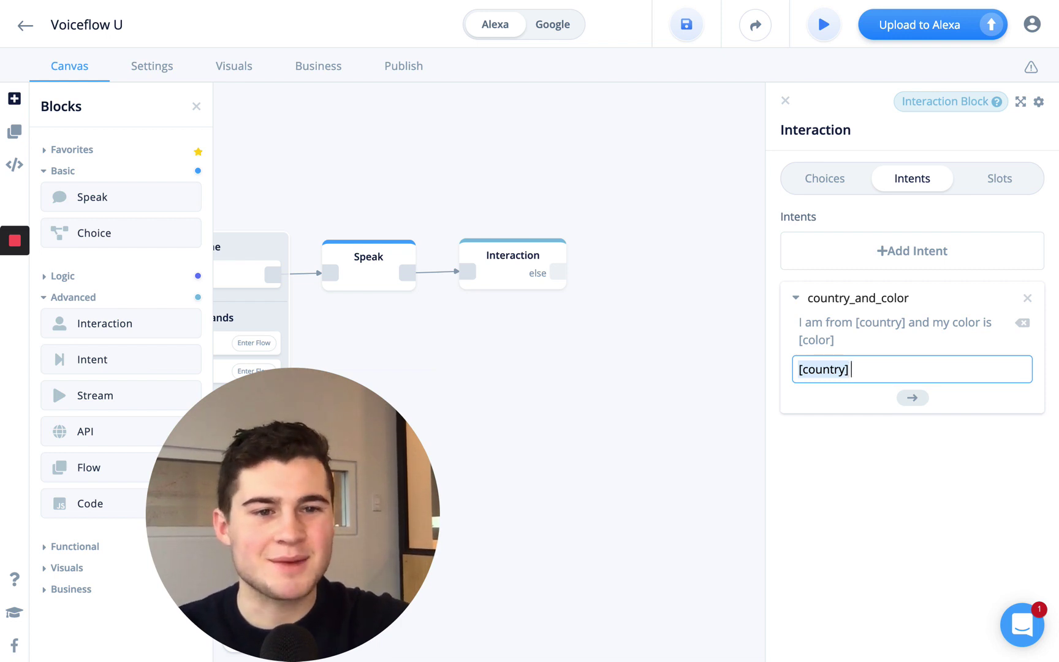
pyautogui.write('and color is')
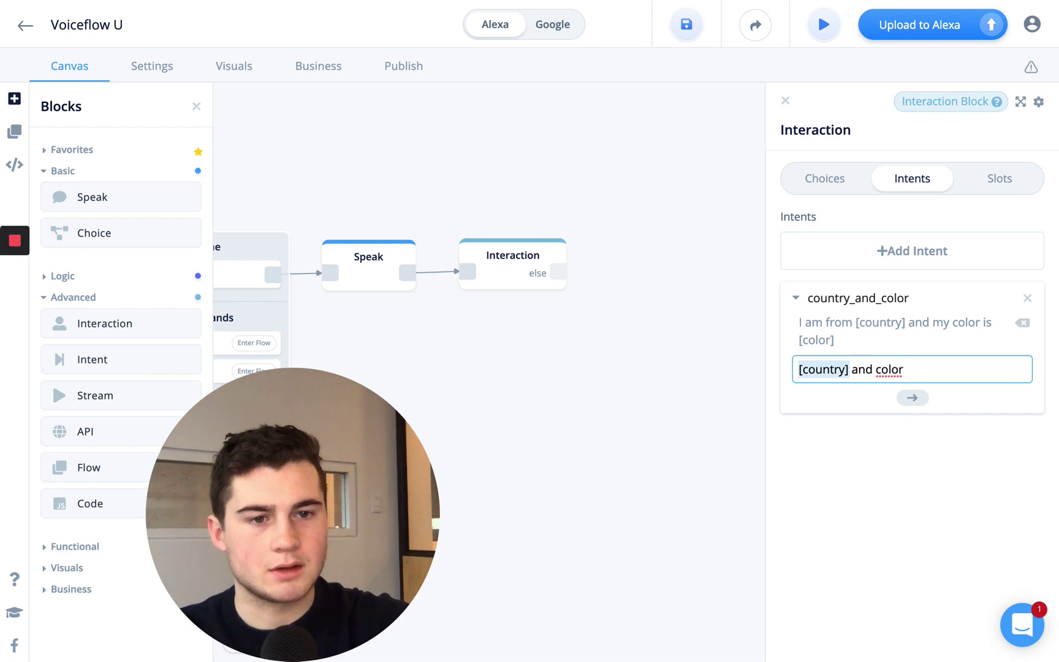
pyautogui.press('BackSpace')
pyautogui.press('BackSpace')
pyautogui.press('BackSpace')
pyautogui.press('BackSpace')
pyautogui.press('BackSpace')
pyautogui.press('BackSpace')
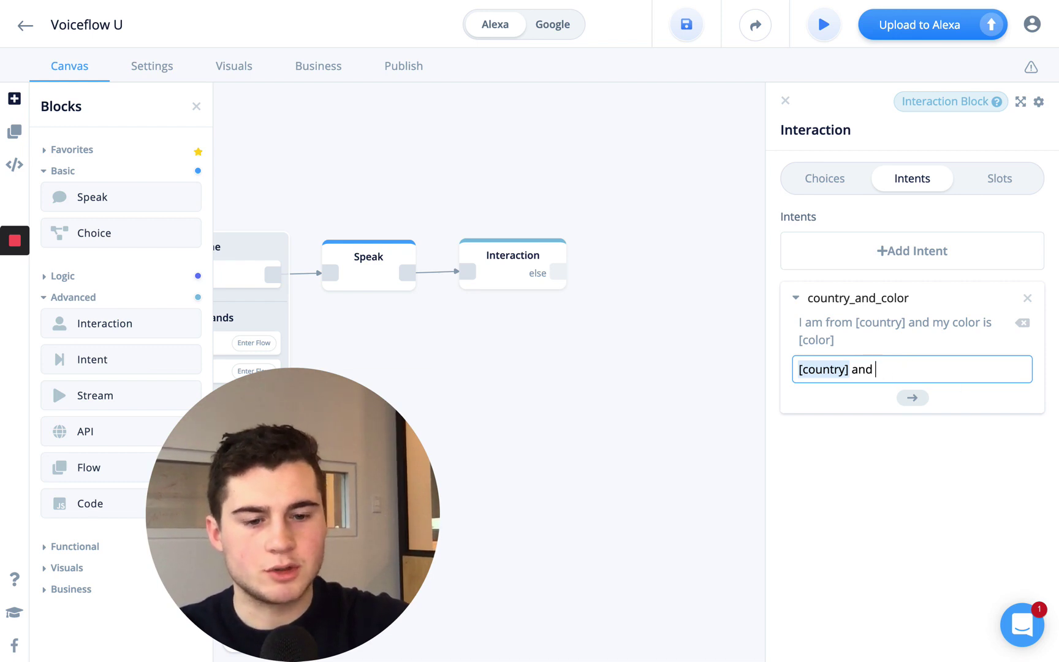
pyautogui.write('{')
pyautogui.press('Return')
pyautogui.press('Return')
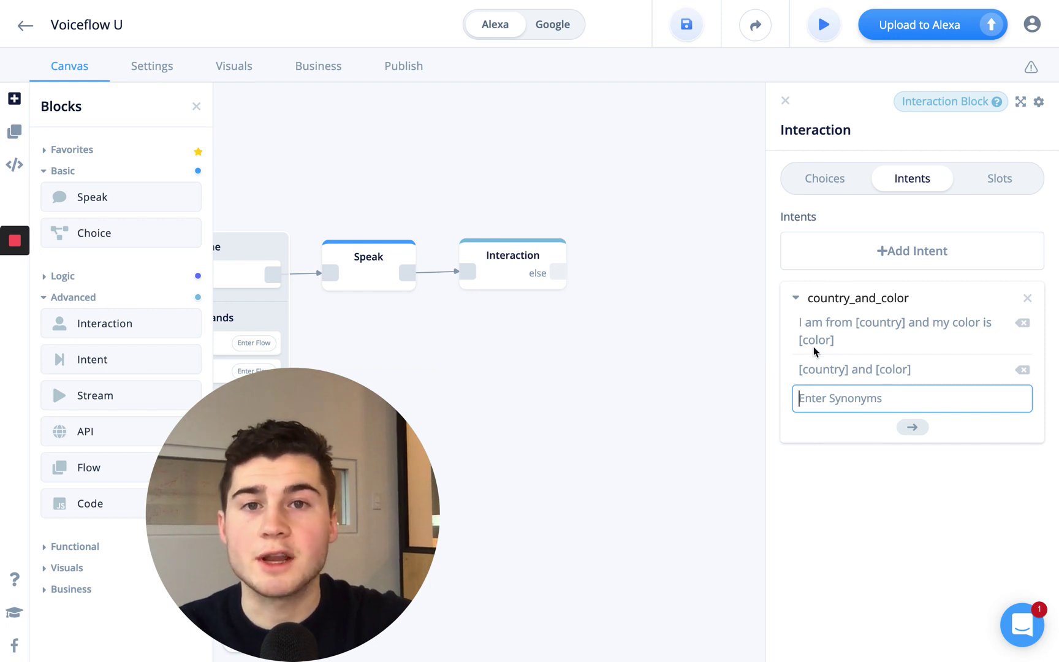
# Add a choice to the Interaction block and assign it the country_and_color intent
pyautogui.click(824, 183)
pyautogui.click(872, 263)
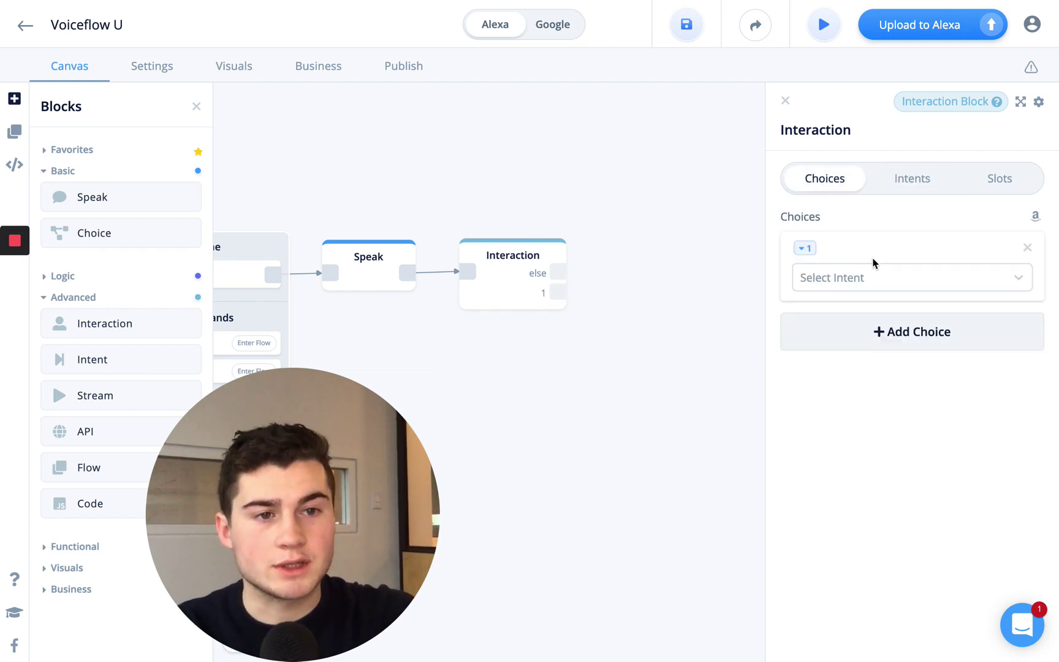
pyautogui.click(837, 285)
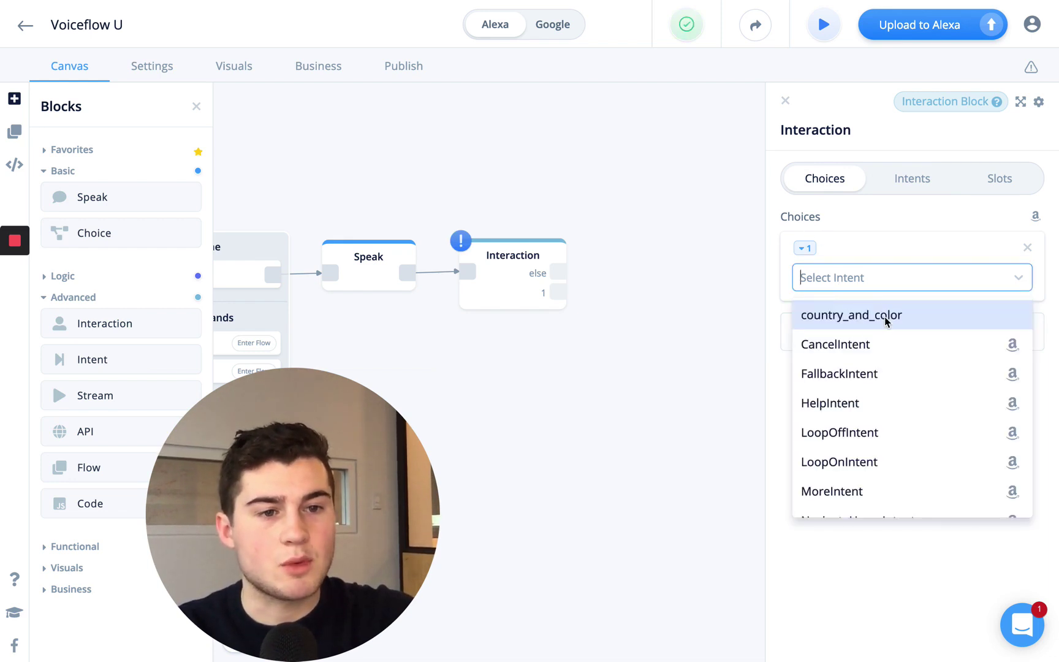
pyautogui.click(860, 317)
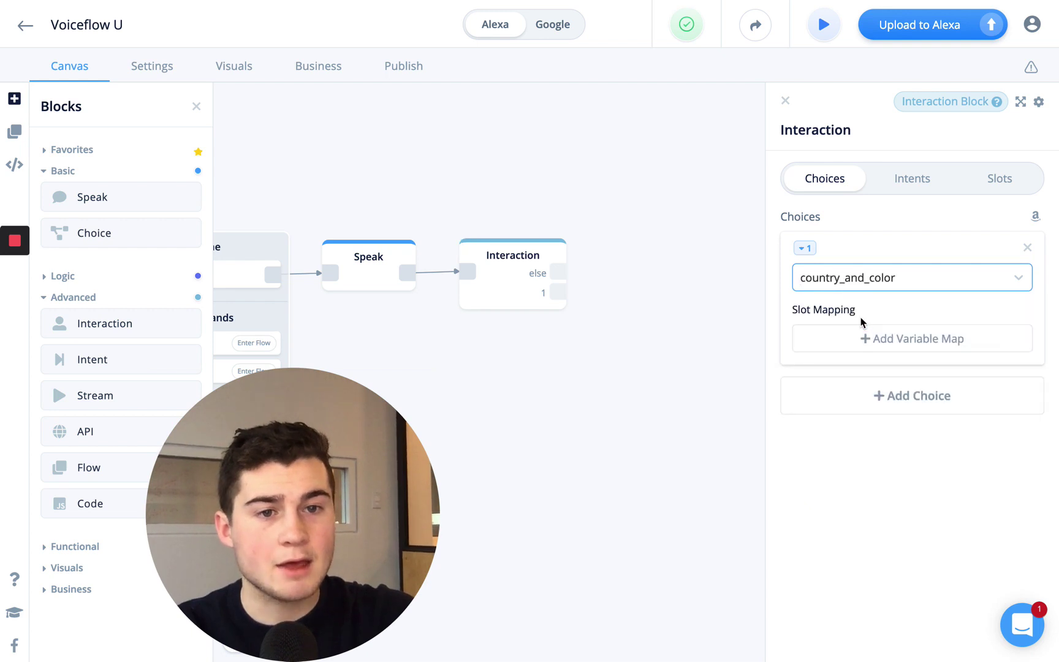
pyautogui.moveTo(680, 270); pyautogui.dragTo(730, 267)
pyautogui.click(582, 255)
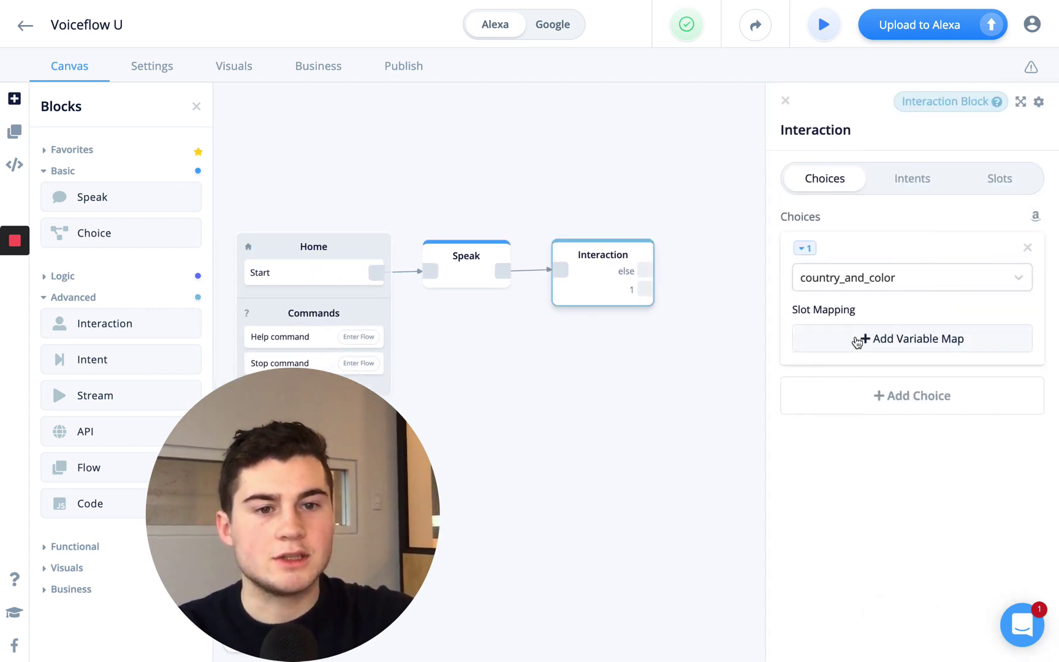
# Check the block's slots and map the [country] slot to the {country} variable in the country_and_color choice
pyautogui.click(908, 183)
pyautogui.click(991, 179)
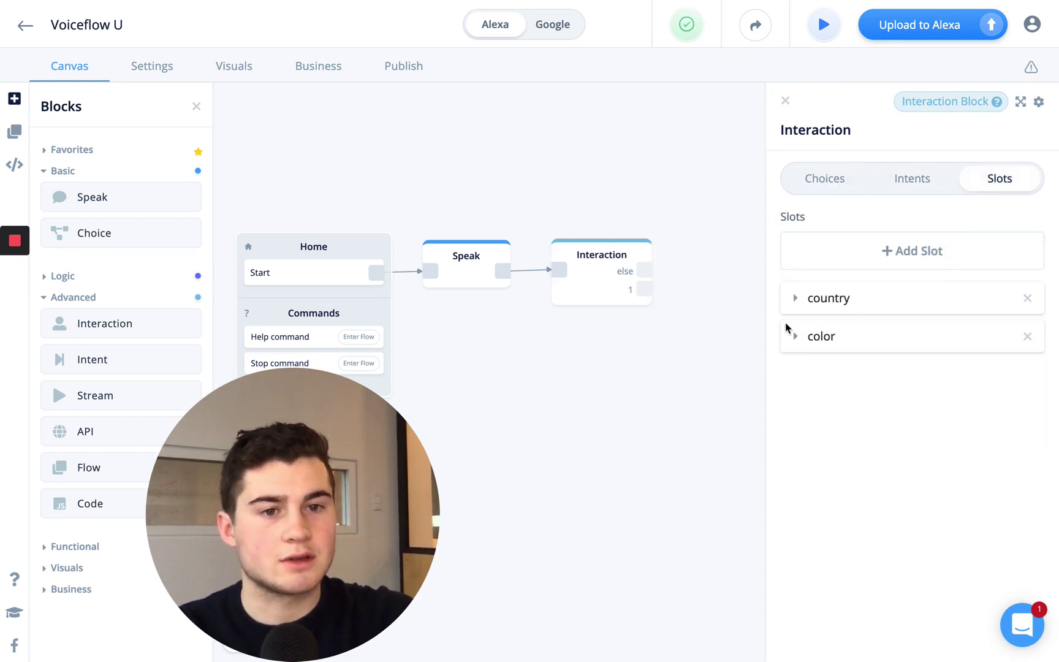
pyautogui.click(827, 187)
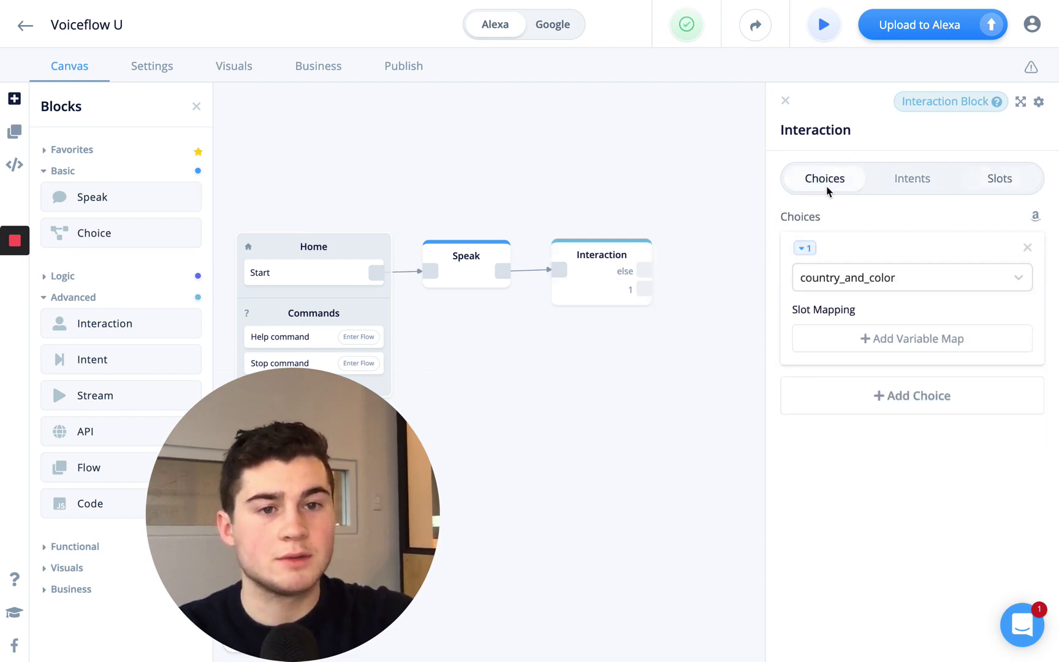
pyautogui.click(864, 339)
pyautogui.click(832, 346)
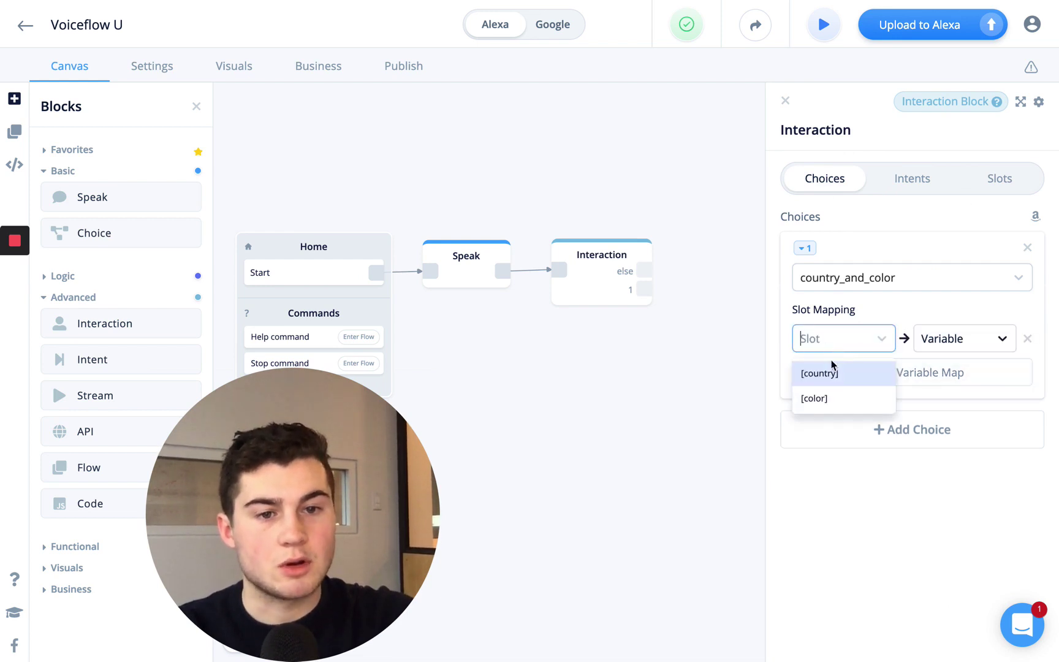
pyautogui.click(832, 374)
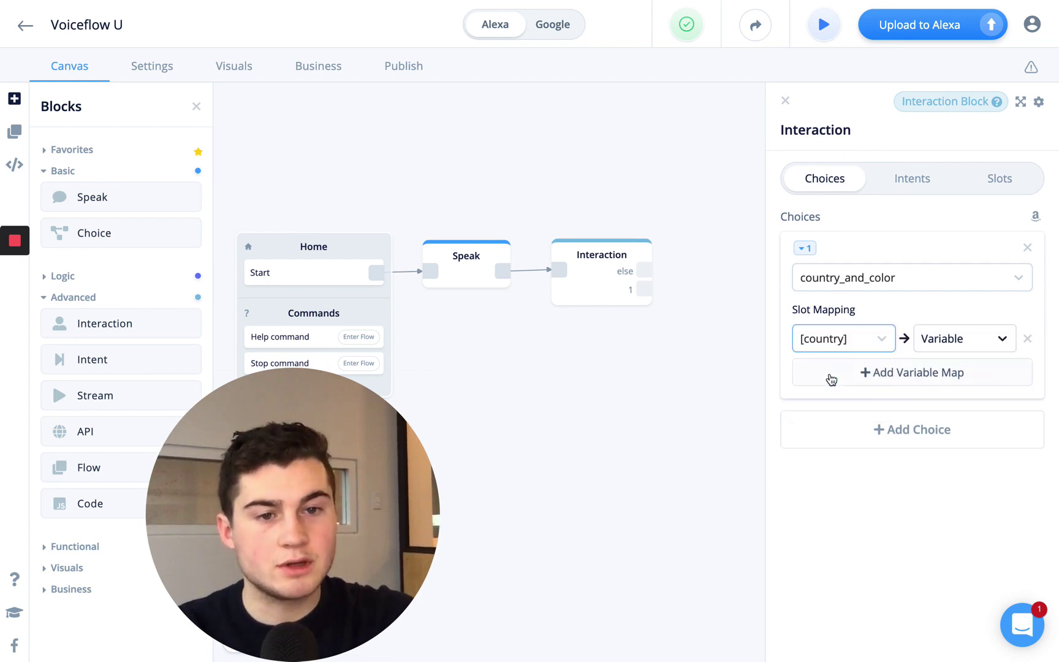
pyautogui.click(943, 348)
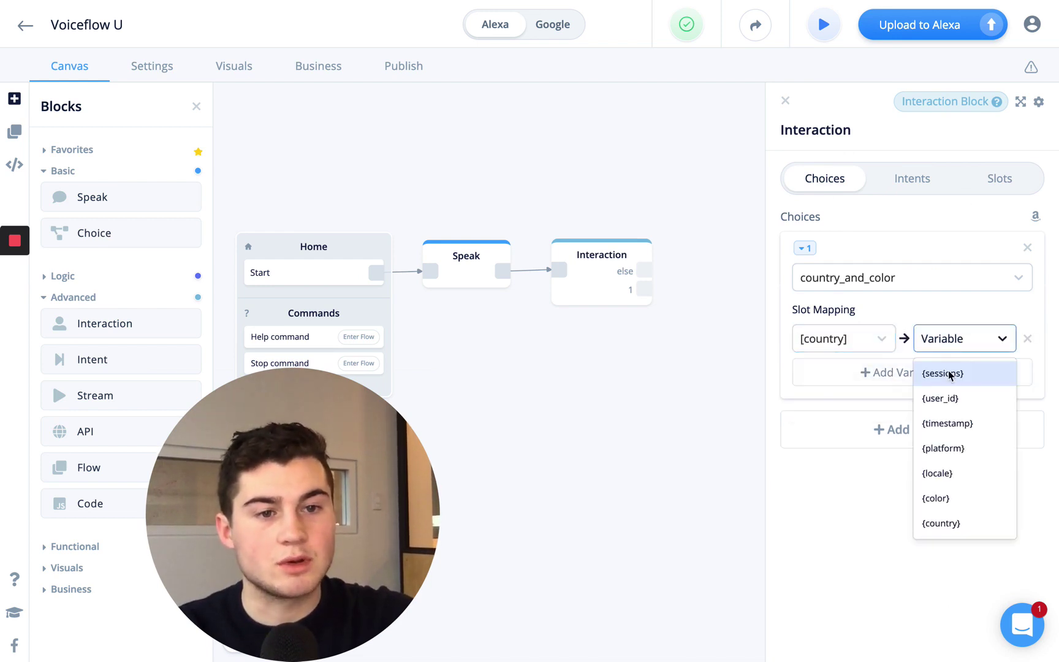
pyautogui.click(943, 522)
# Add a second variable map to the choice, linking the [color] slot to the {color} variable
pyautogui.click(876, 375)
pyautogui.click(844, 375)
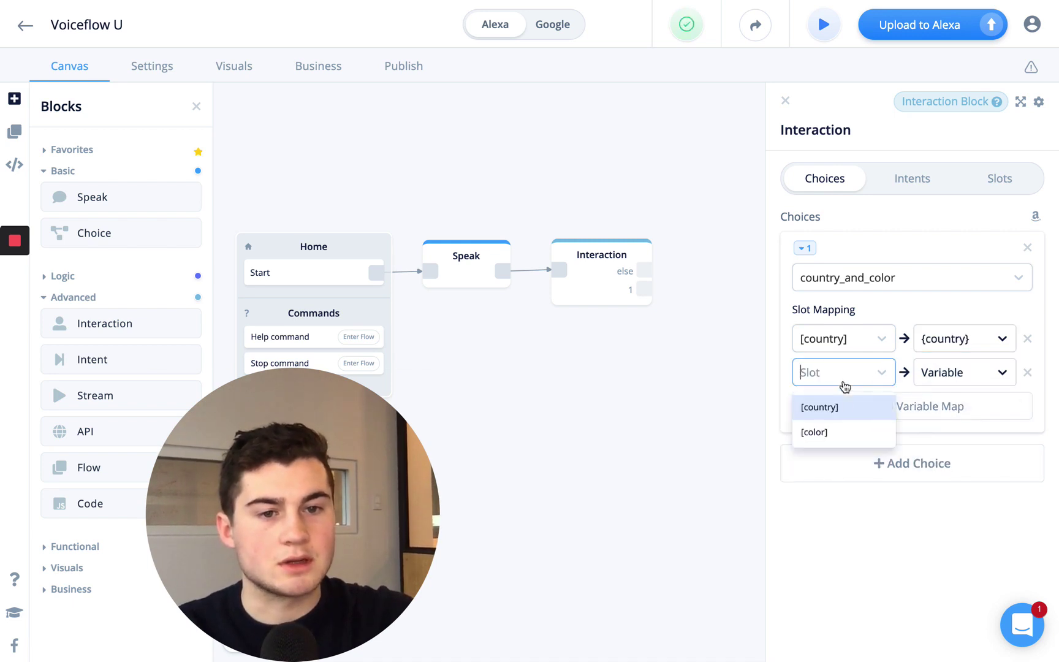
pyautogui.click(843, 432)
pyautogui.click(943, 375)
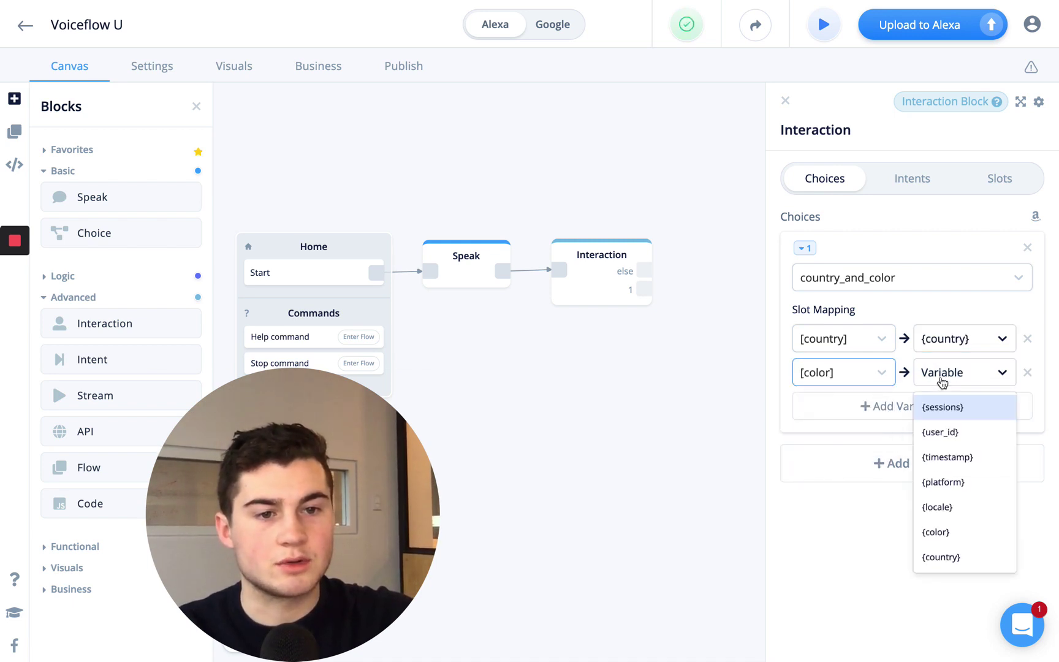
pyautogui.click(932, 532)
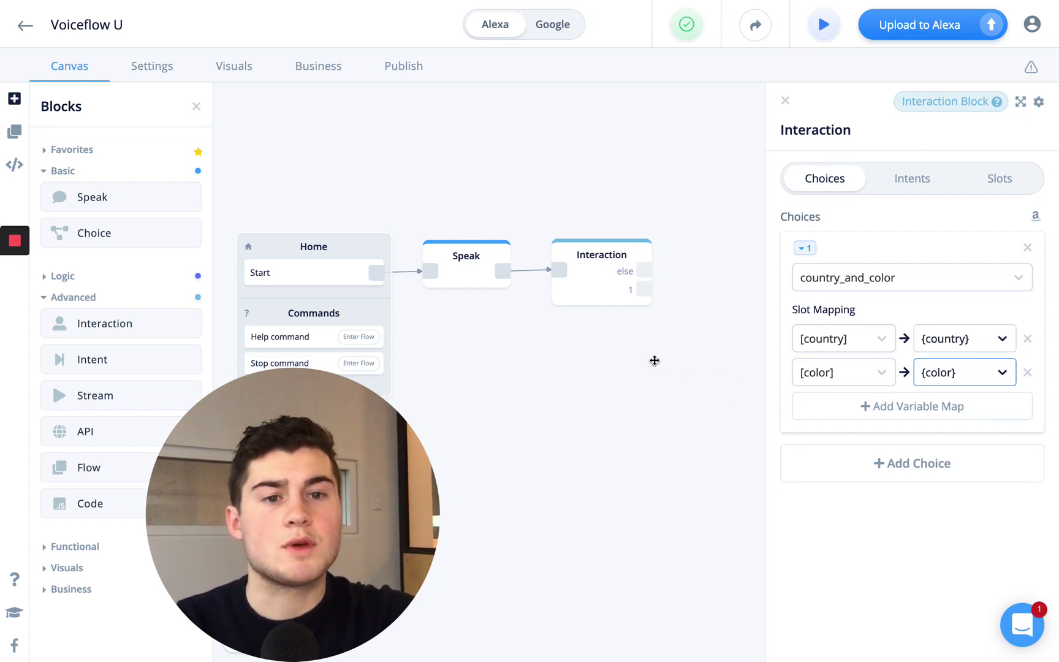
# Place a new Speak block after the Interaction block and connect choice 1 to it
pyautogui.scroll(2, 635, 156)
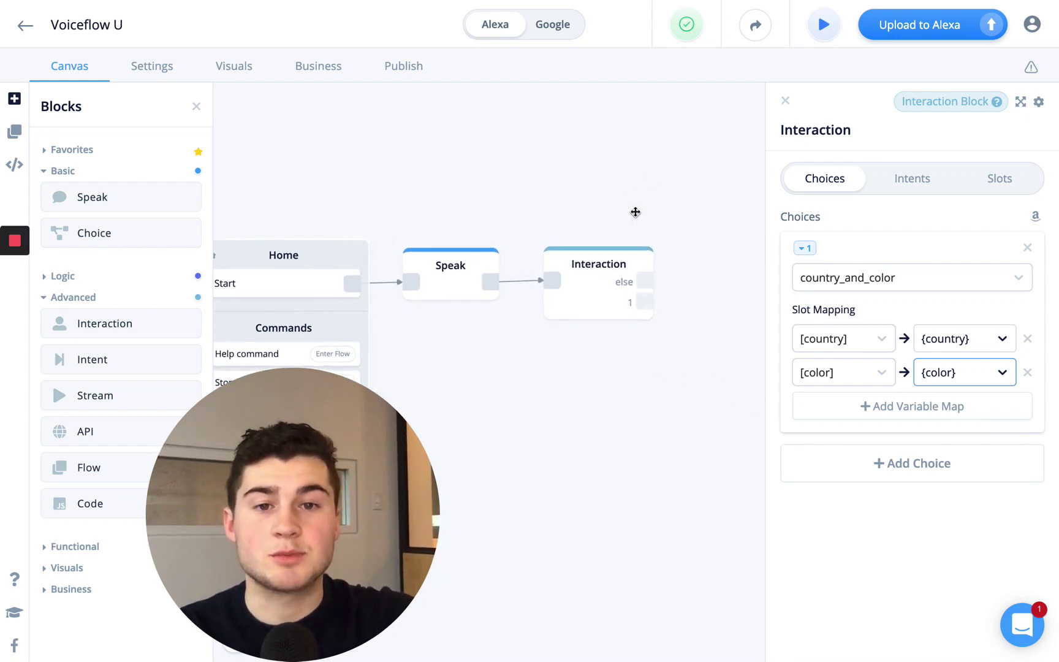
pyautogui.moveTo(633, 212); pyautogui.dragTo(588, 208)
pyautogui.click(564, 272)
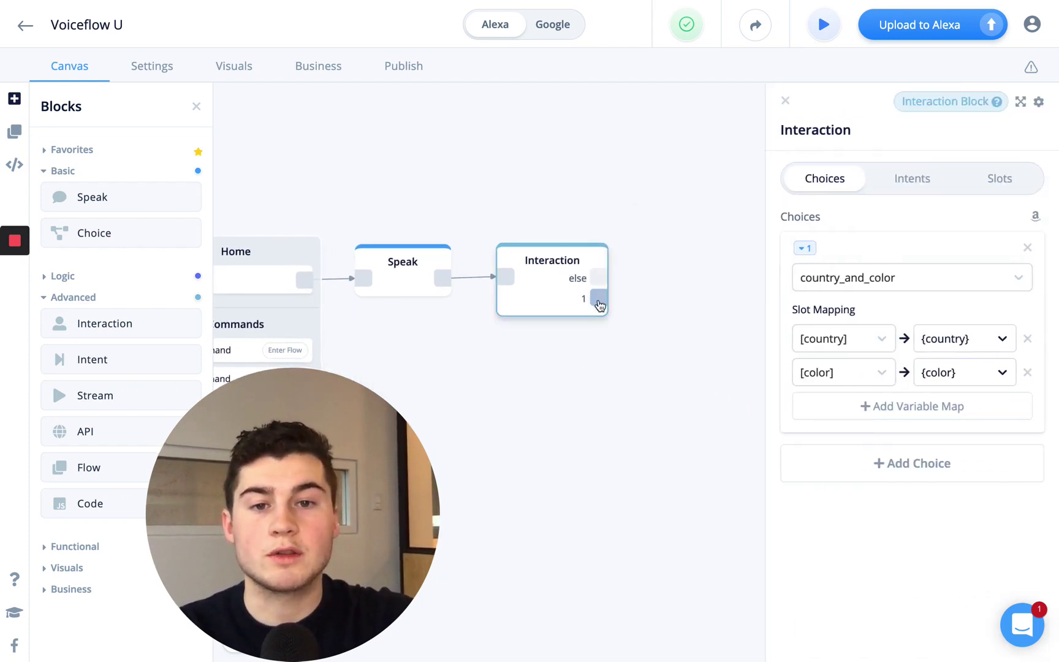
pyautogui.moveTo(598, 300); pyautogui.dragTo(720, 428)
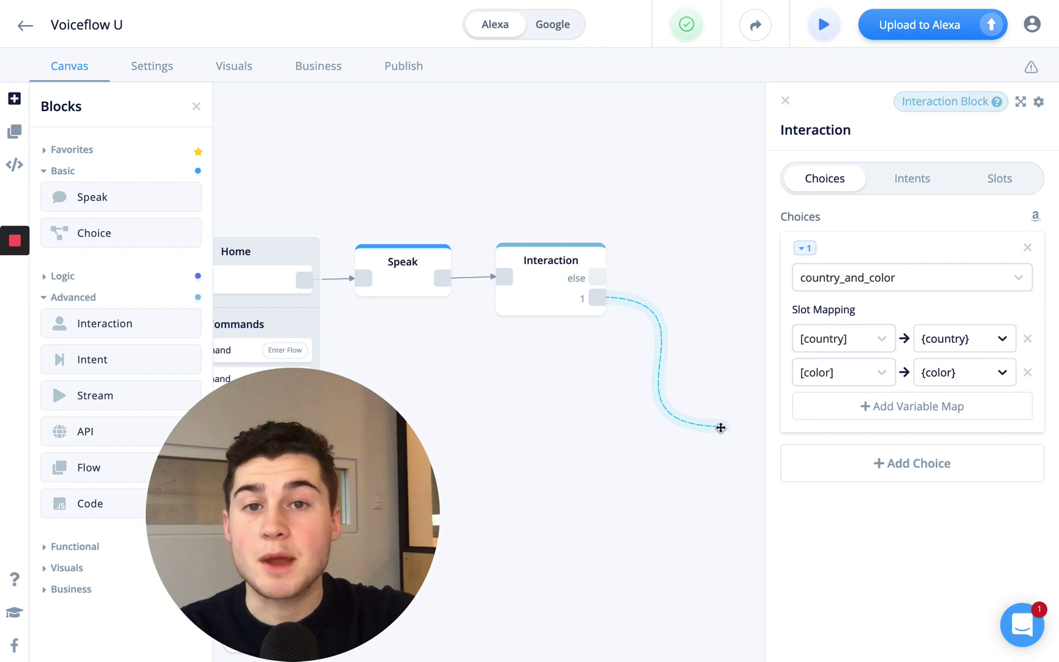
pyautogui.moveTo(721, 428); pyautogui.dragTo(559, 427)
pyautogui.moveTo(94, 196); pyautogui.dragTo(587, 319)
pyautogui.moveTo(459, 298); pyautogui.dragTo(589, 347)
# Make the new Speak block say "Nice! My favorite color is also {color} and my cousin is from {country}.", using the two variables
pyautogui.click(586, 333)
pyautogui.click(827, 236)
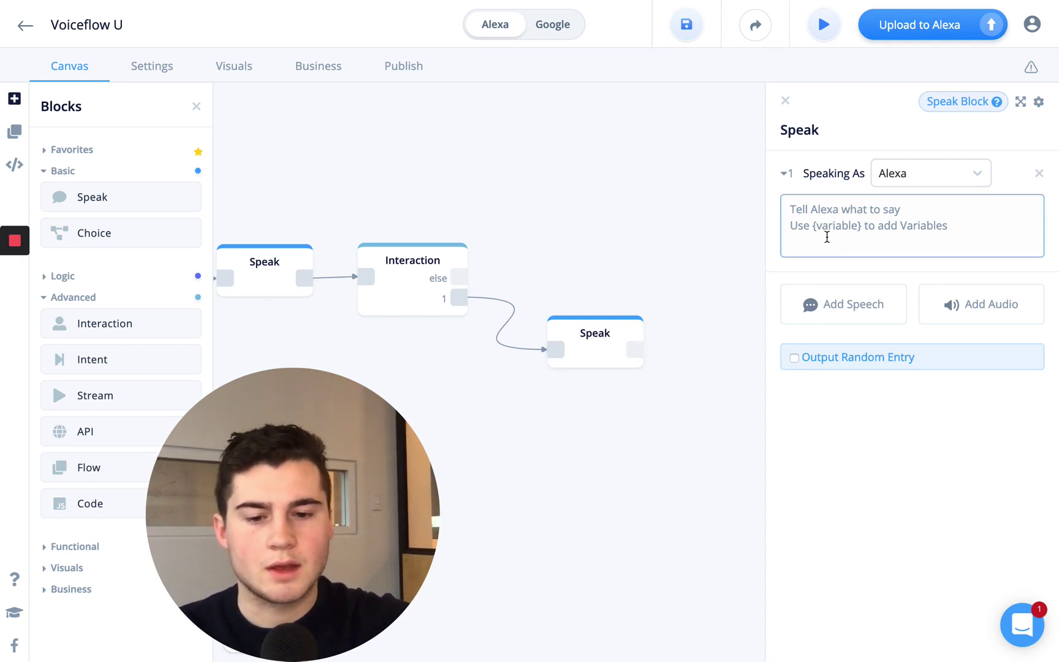
pyautogui.write('Nice! My')
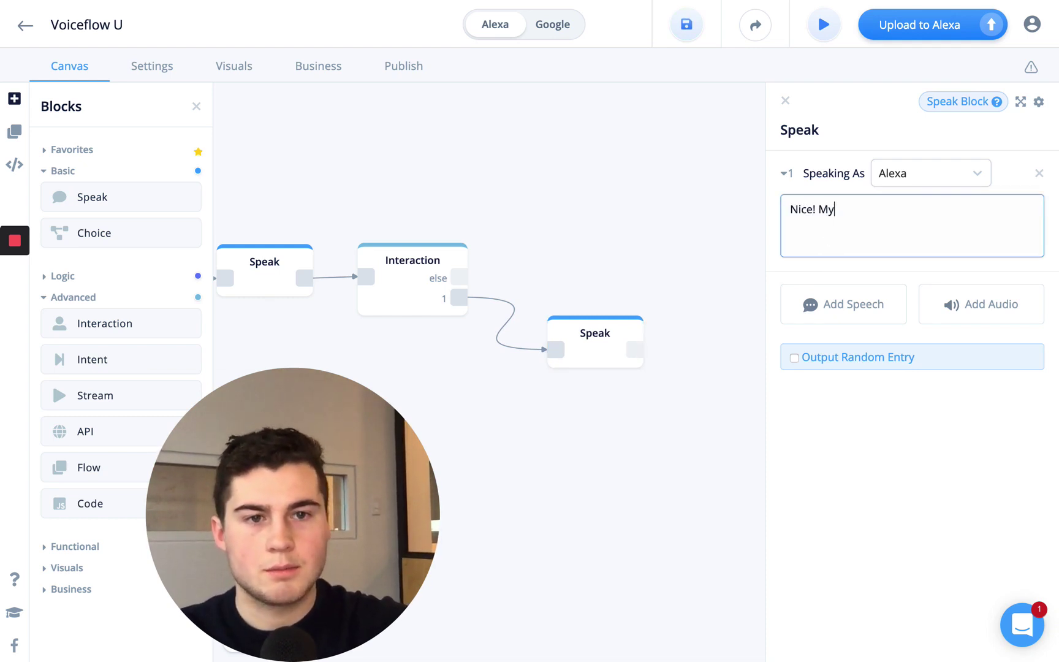
pyautogui.write(' favou')
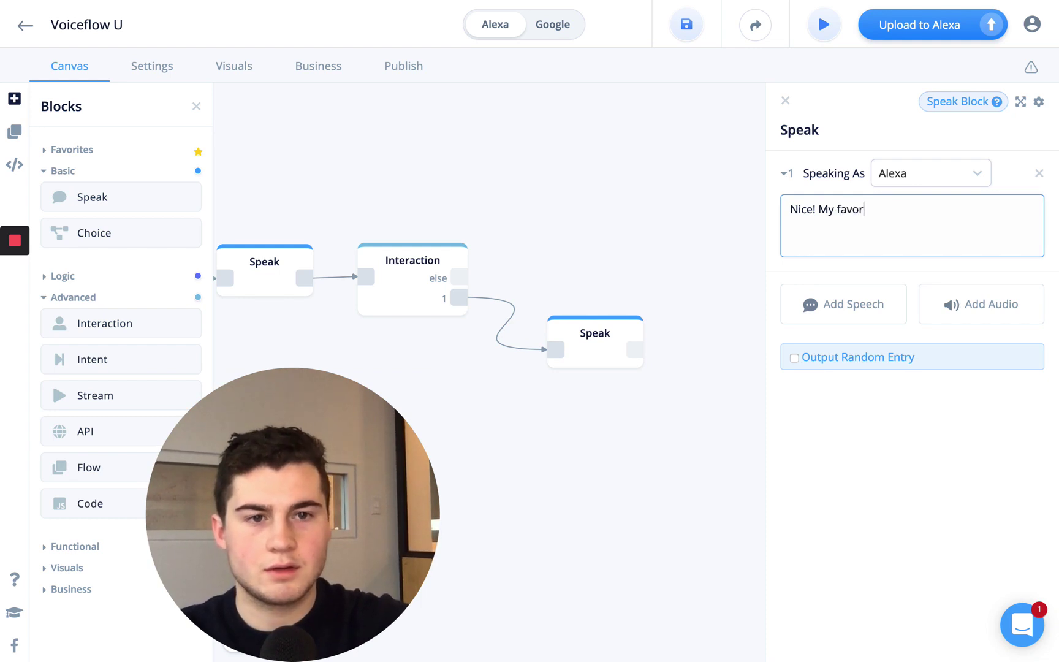
pyautogui.write('ite color i')
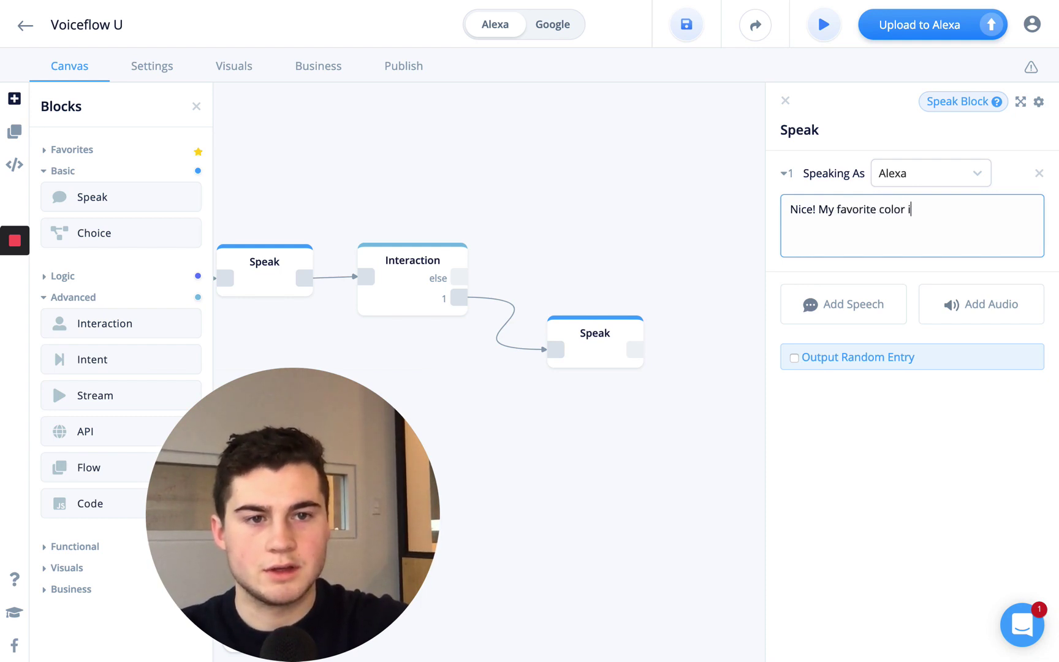
pyautogui.write('s also {v')
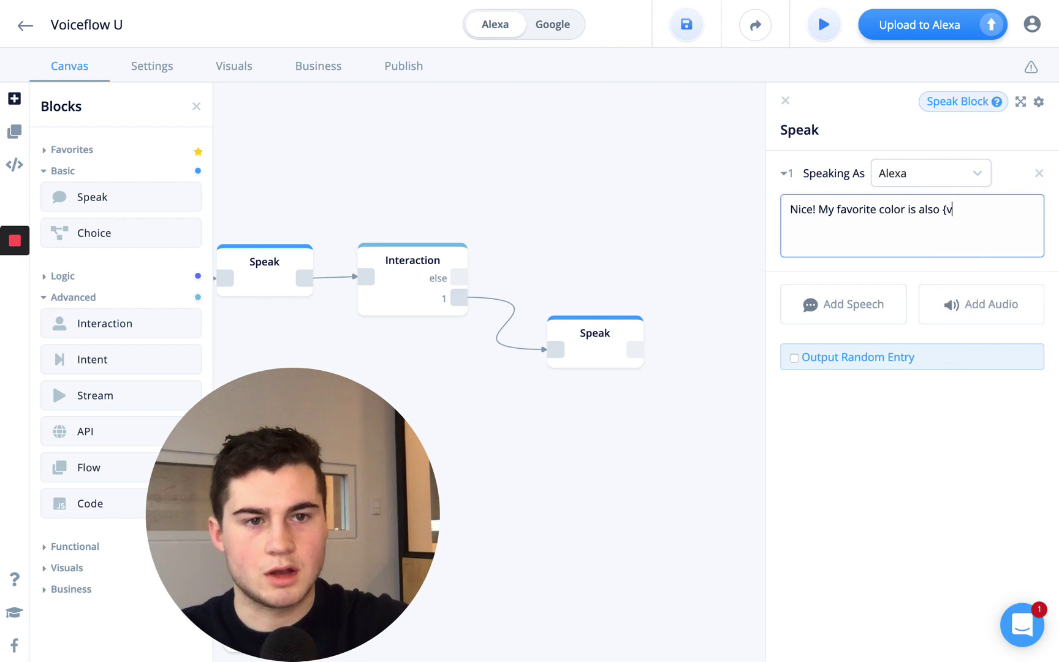
pyautogui.press('BackSpace')
pyautogui.write('col')
pyautogui.press('Return')
pyautogui.write('and ')
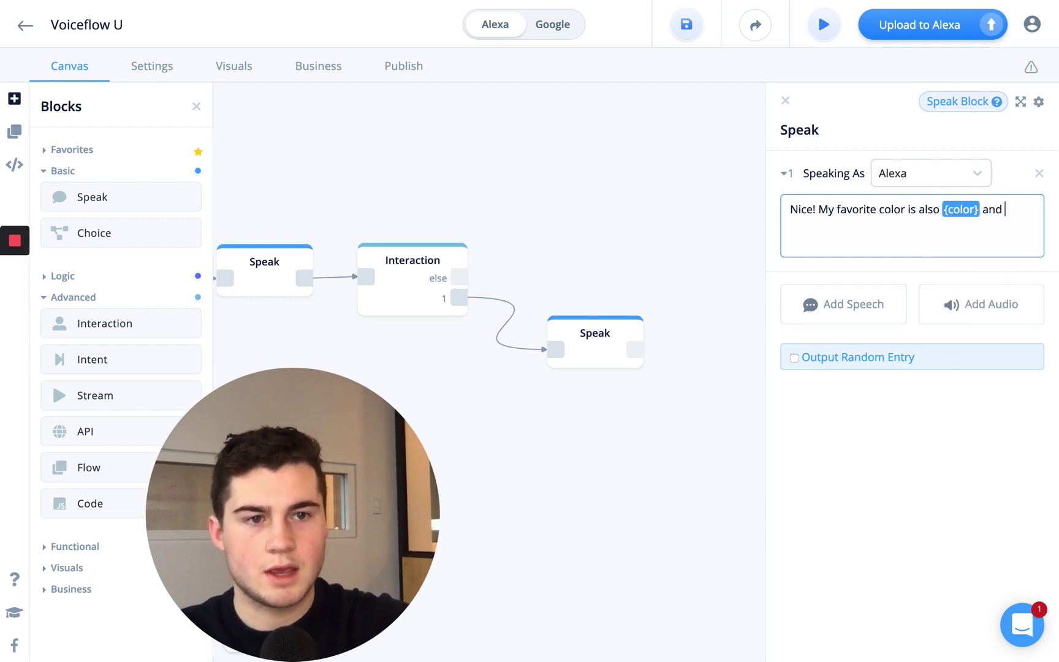
pyautogui.write('my cousin is')
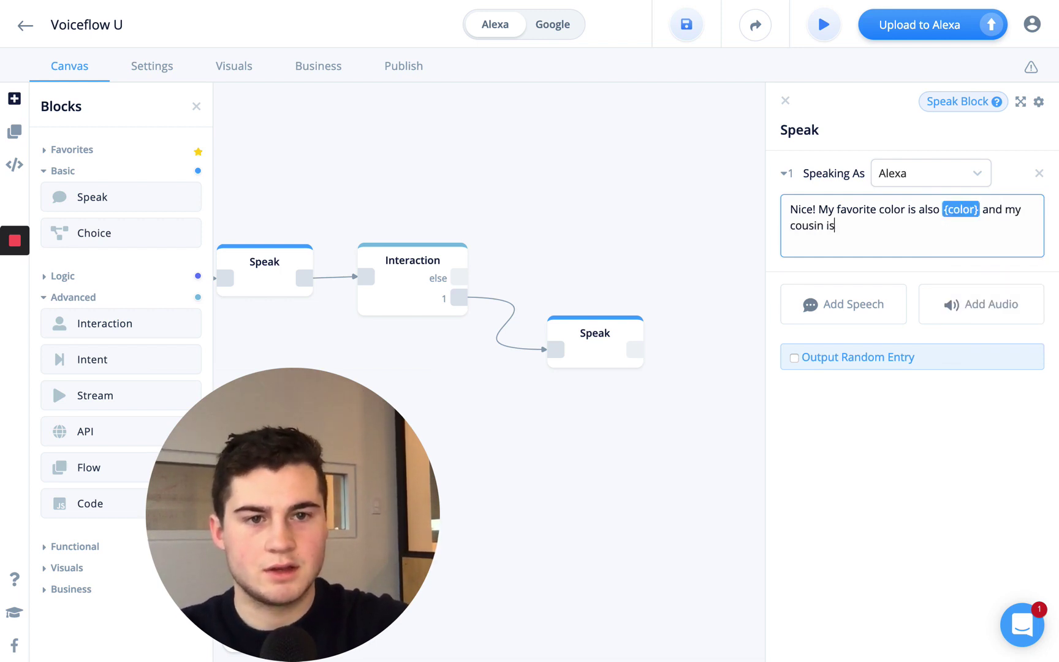
pyautogui.write(' from {co')
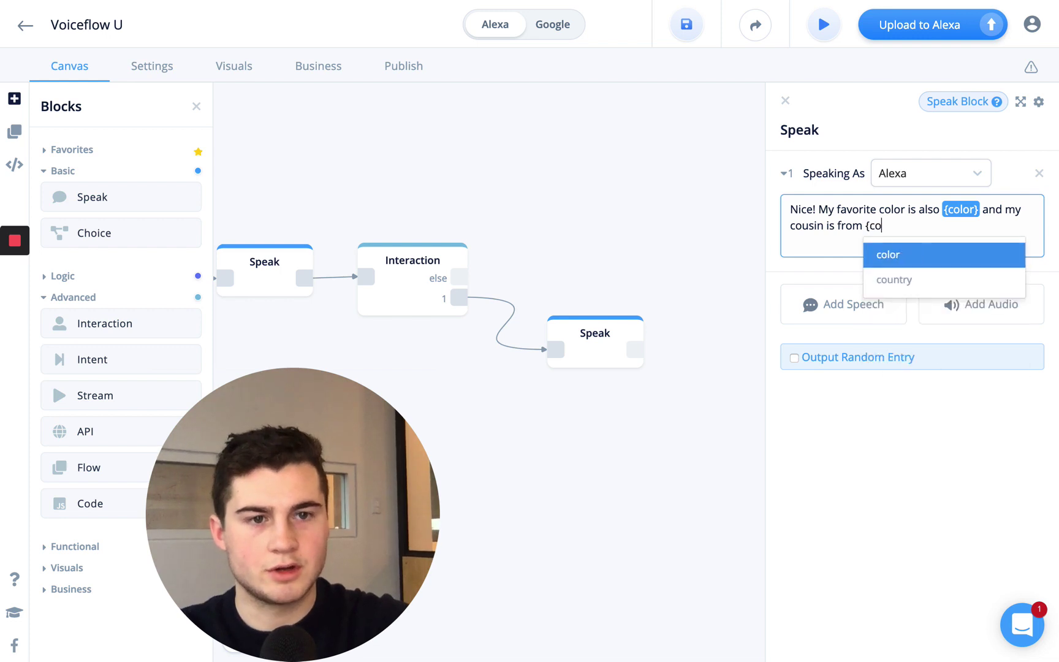
pyautogui.press('Down')
pyautogui.press('Return')
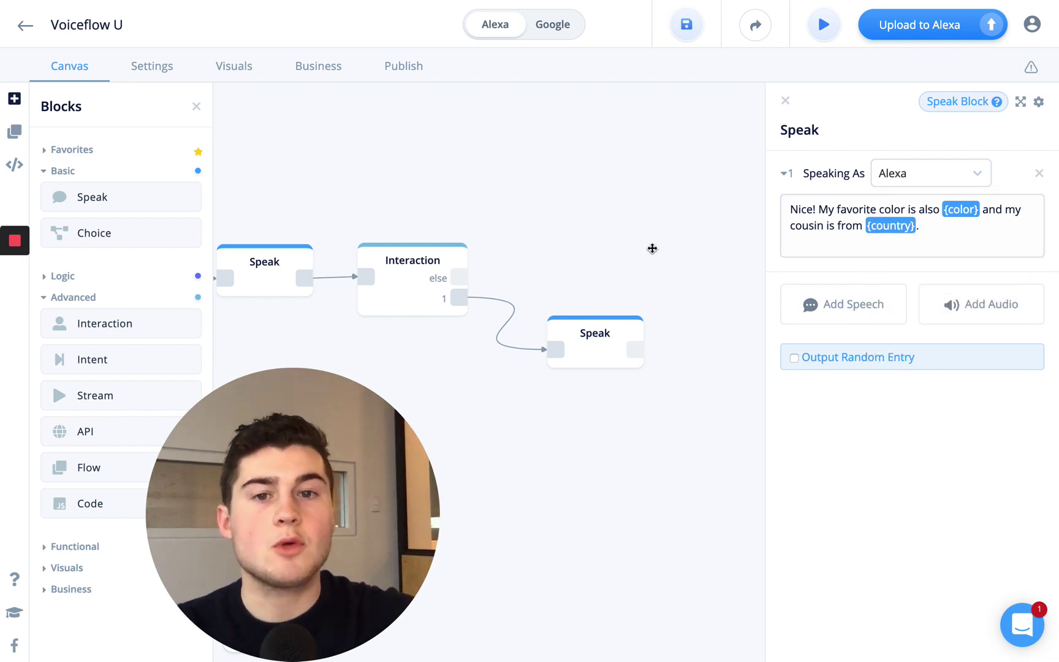
# Review the message in the new Speak block and upload the skill to Alexa
pyautogui.moveTo(653, 246); pyautogui.dragTo(667, 250)
pyautogui.scroll(-1, 666, 245)
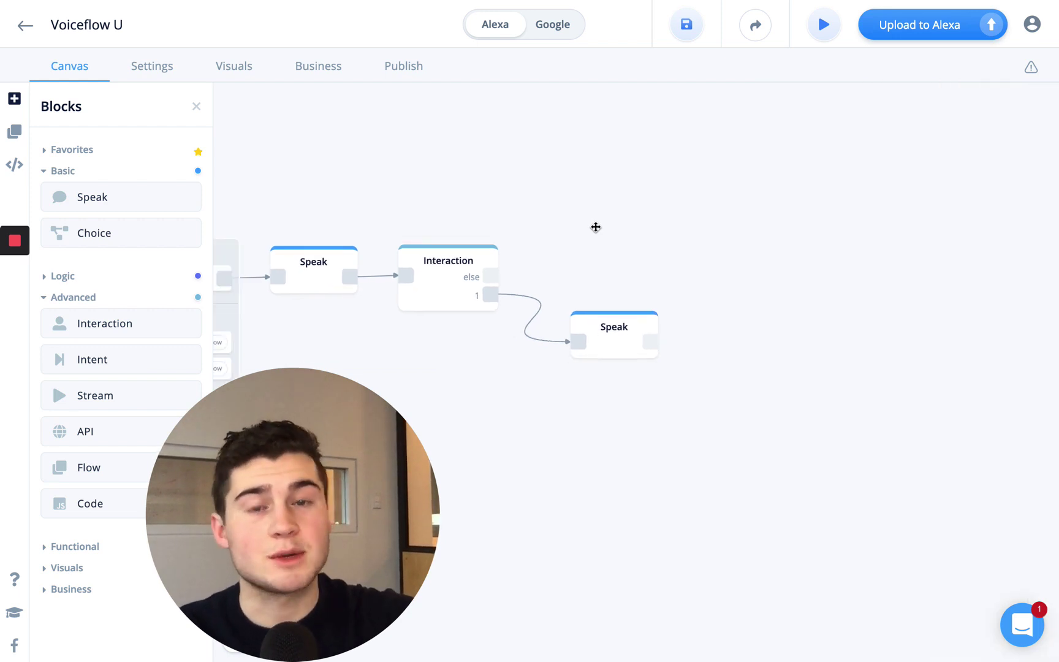
pyautogui.moveTo(596, 227); pyautogui.dragTo(706, 215)
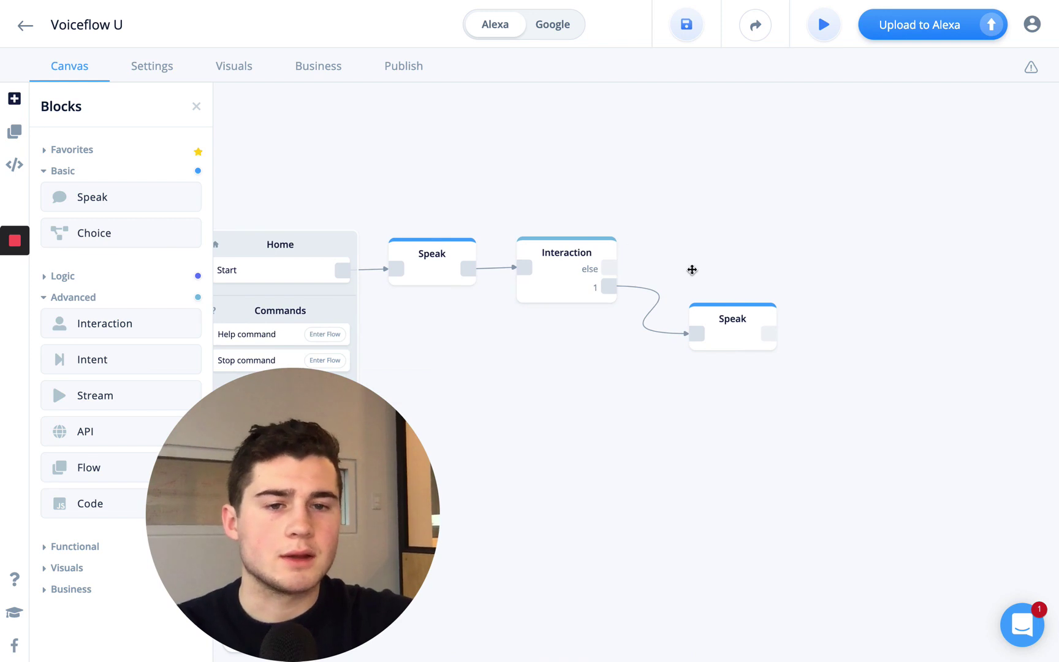
pyautogui.moveTo(708, 281); pyautogui.dragTo(724, 286)
pyautogui.click(737, 317)
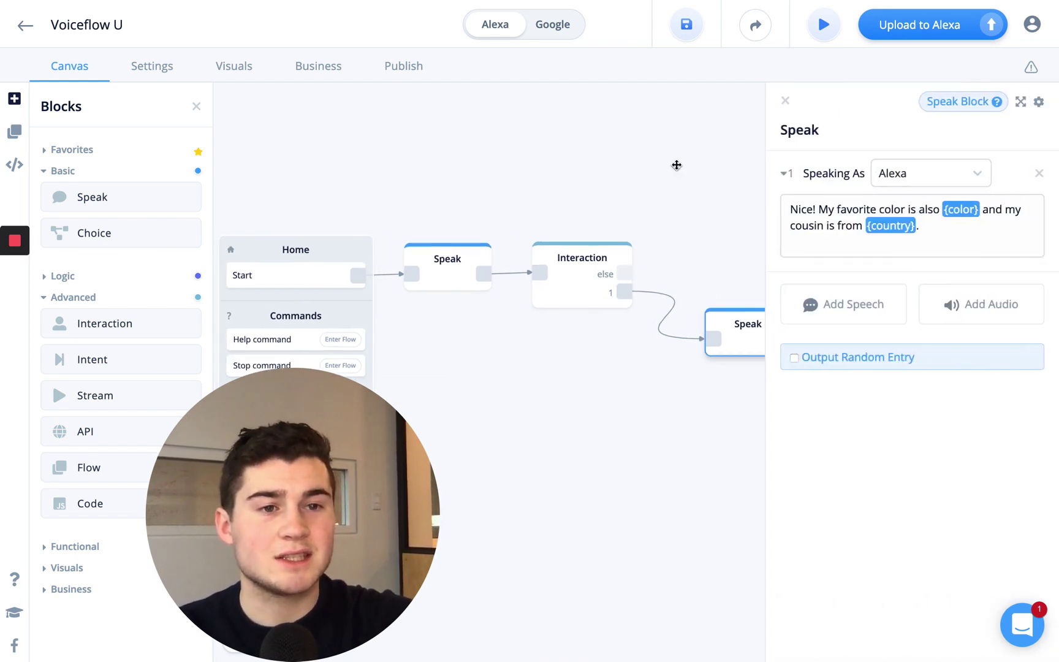
pyautogui.click(785, 101)
pyautogui.scroll(-2, 690, 138)
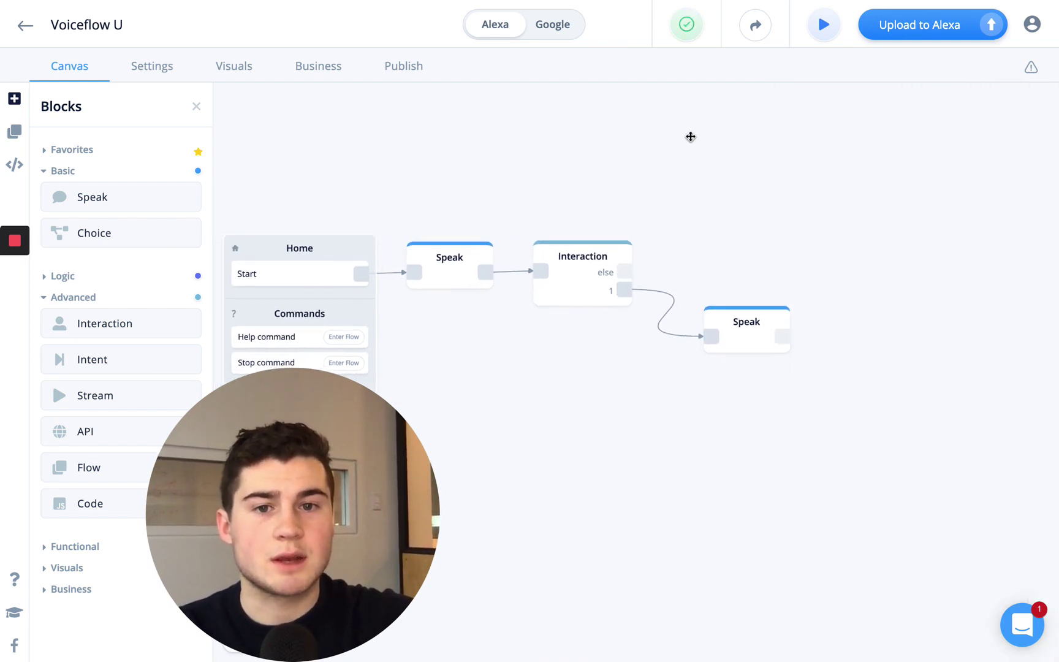
pyautogui.moveTo(688, 149); pyautogui.dragTo(733, 150)
pyautogui.click(898, 24)
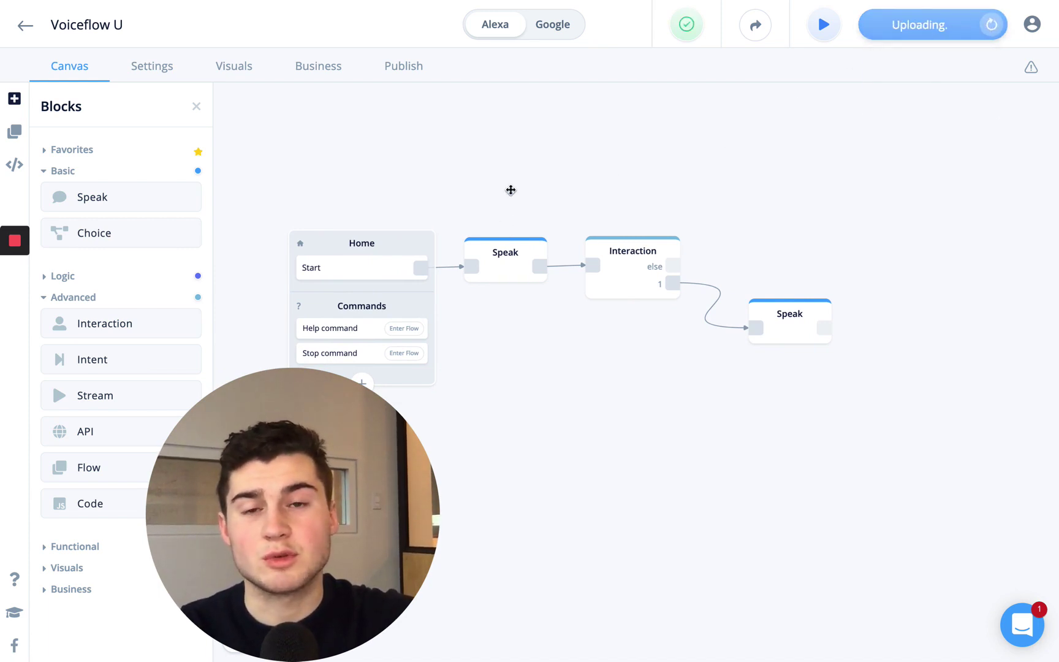
# Check the question in the first Speak block while the skill uploads
pyautogui.click(490, 248)
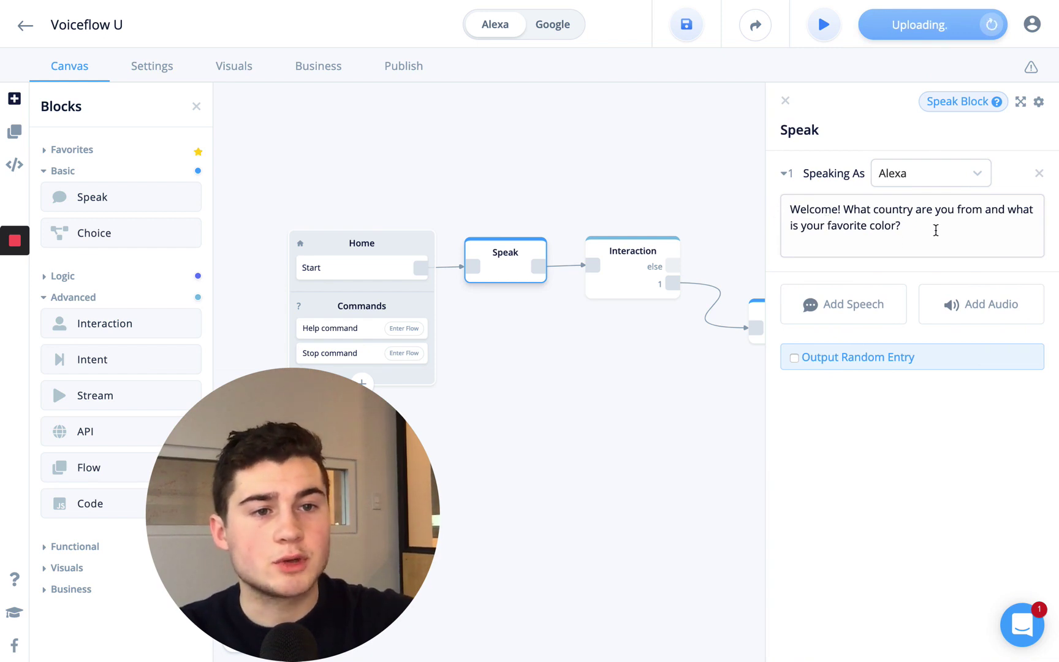
pyautogui.moveTo(709, 203); pyautogui.dragTo(631, 203)
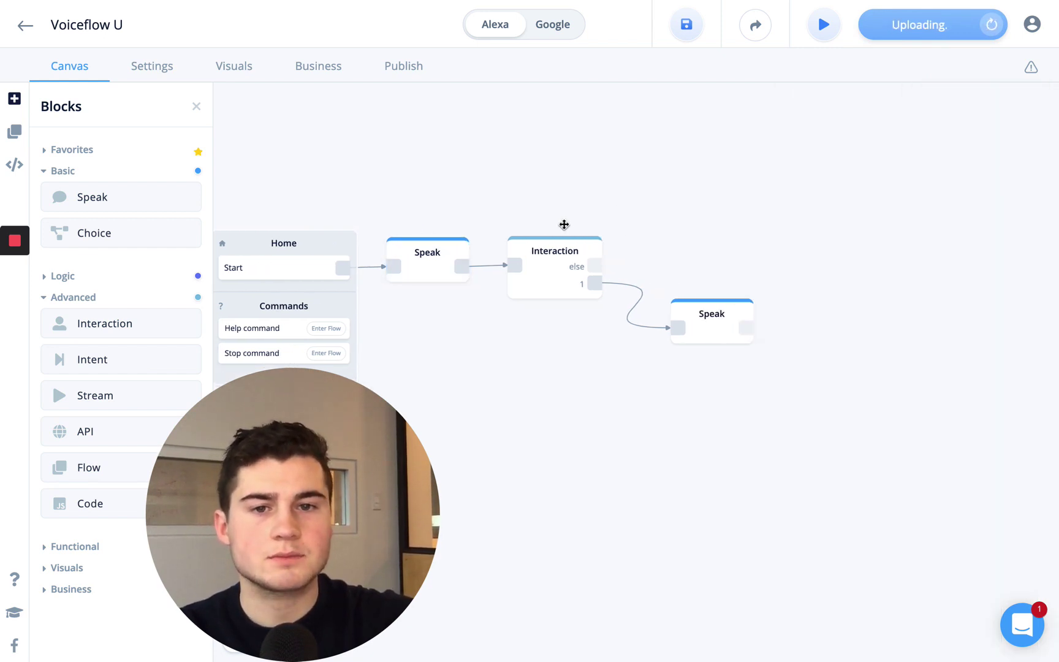
# Review the Interaction block's slot mapping, the country_and_color intent's sample phrases, and its slots while the skill uploads
pyautogui.click(553, 255)
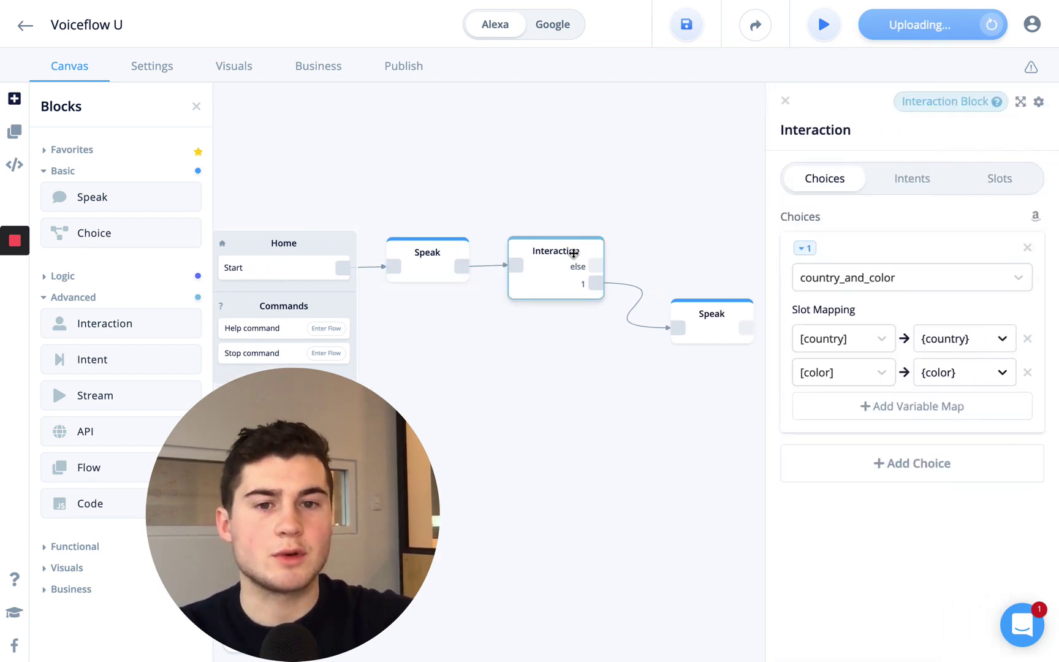
pyautogui.click(893, 180)
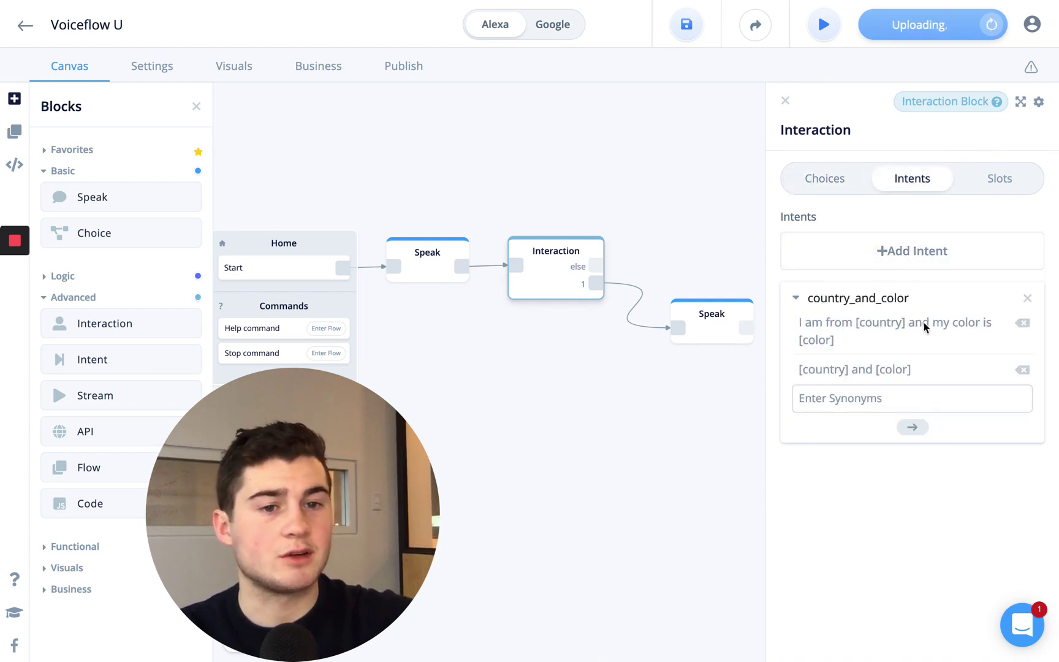
pyautogui.click(1008, 185)
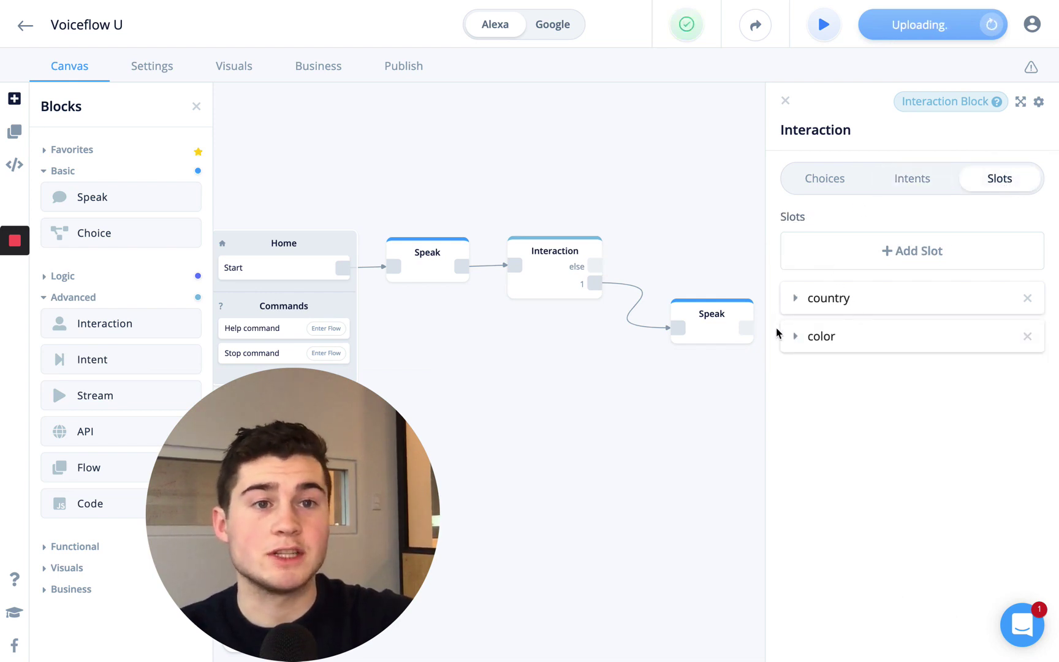
pyautogui.click(815, 188)
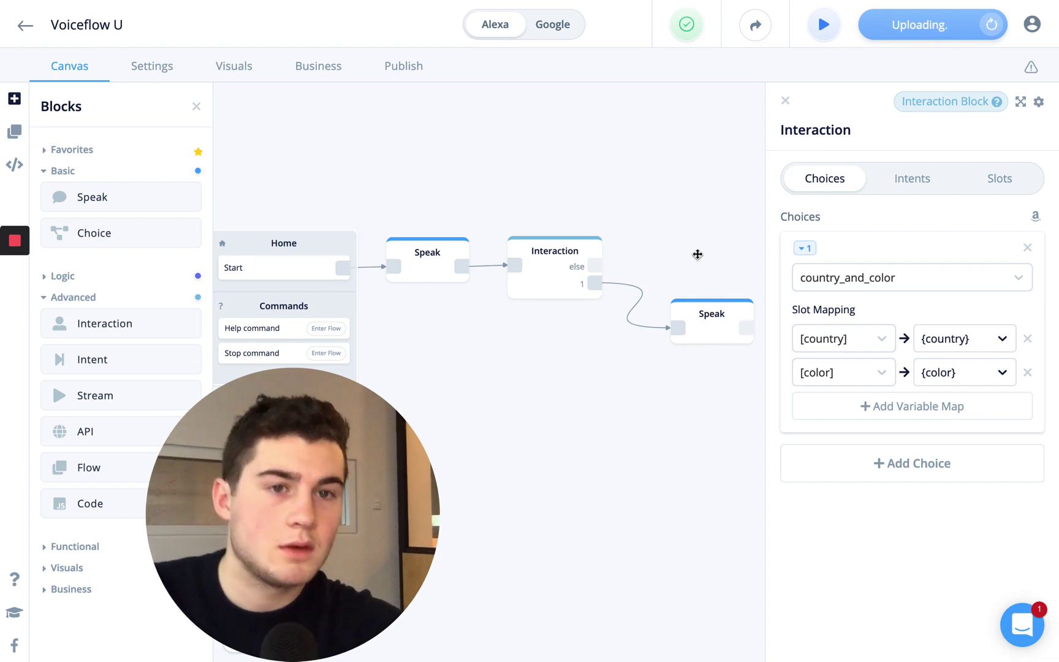
pyautogui.click(893, 179)
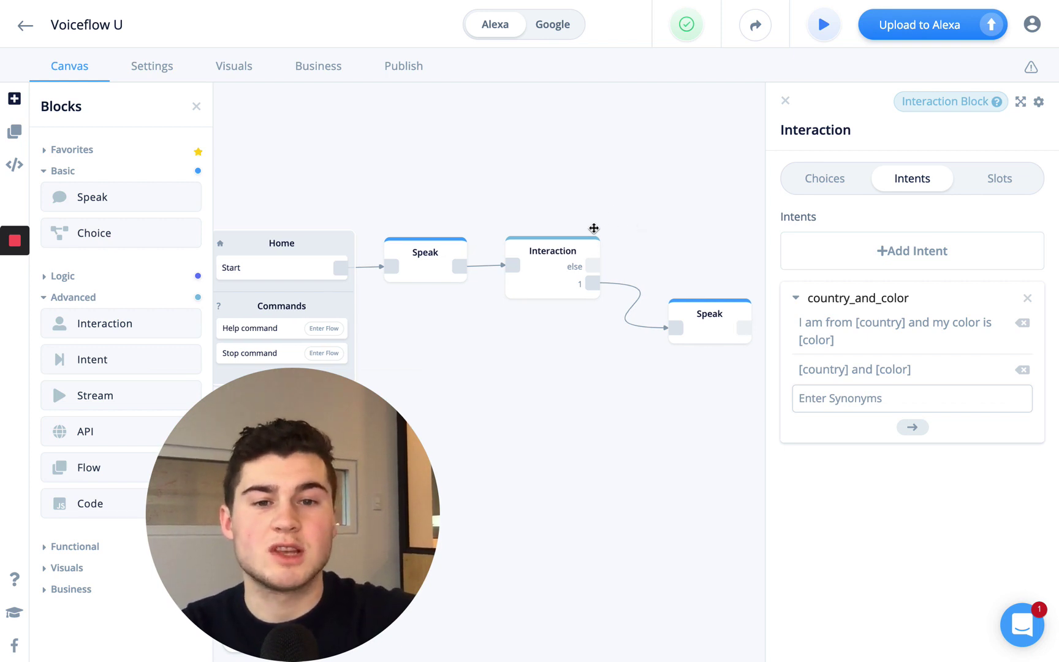
# Check the reply message in the last Speak block and look over the whole flow
pyautogui.hscroll(3, 619, 257)
pyautogui.click(659, 310)
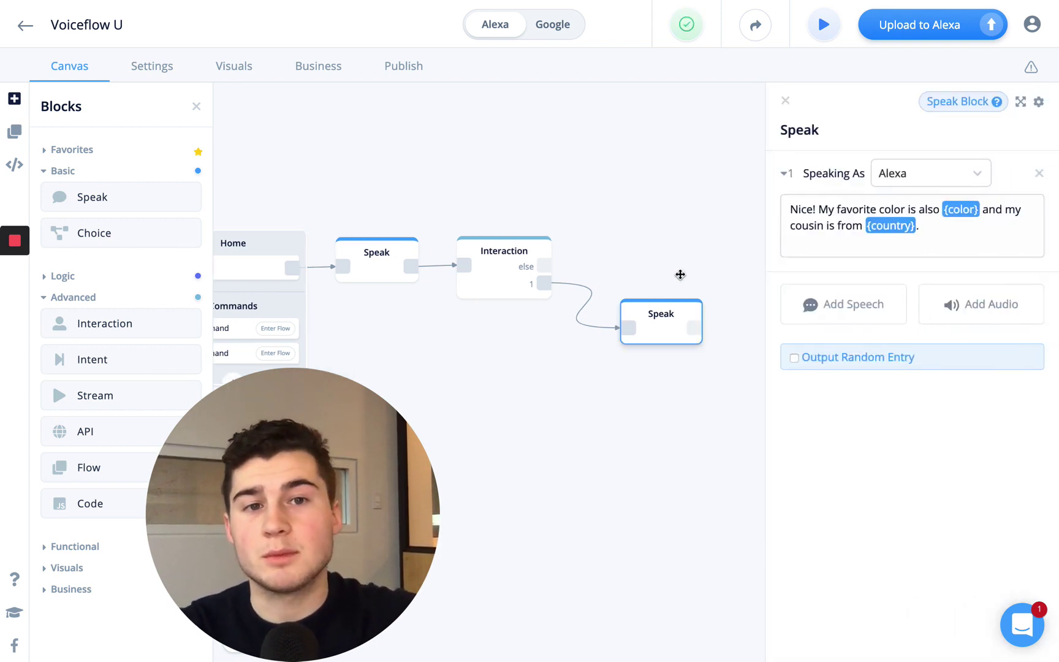
pyautogui.scroll(2, 680, 275)
pyautogui.moveTo(605, 221); pyautogui.dragTo(671, 225)
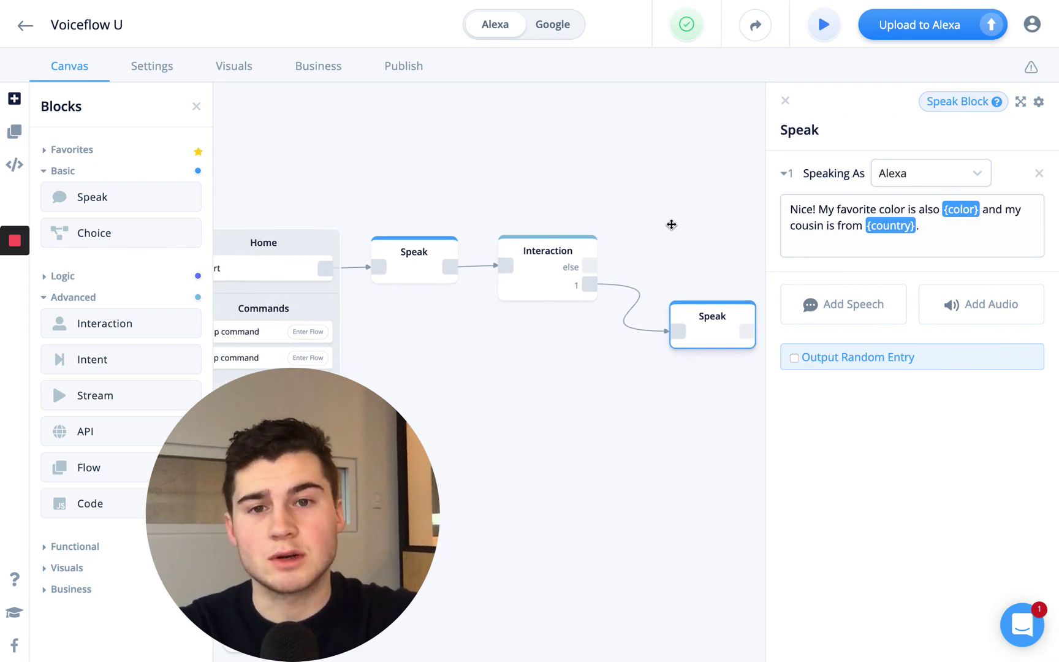
pyautogui.scroll(-2, 582, 187)
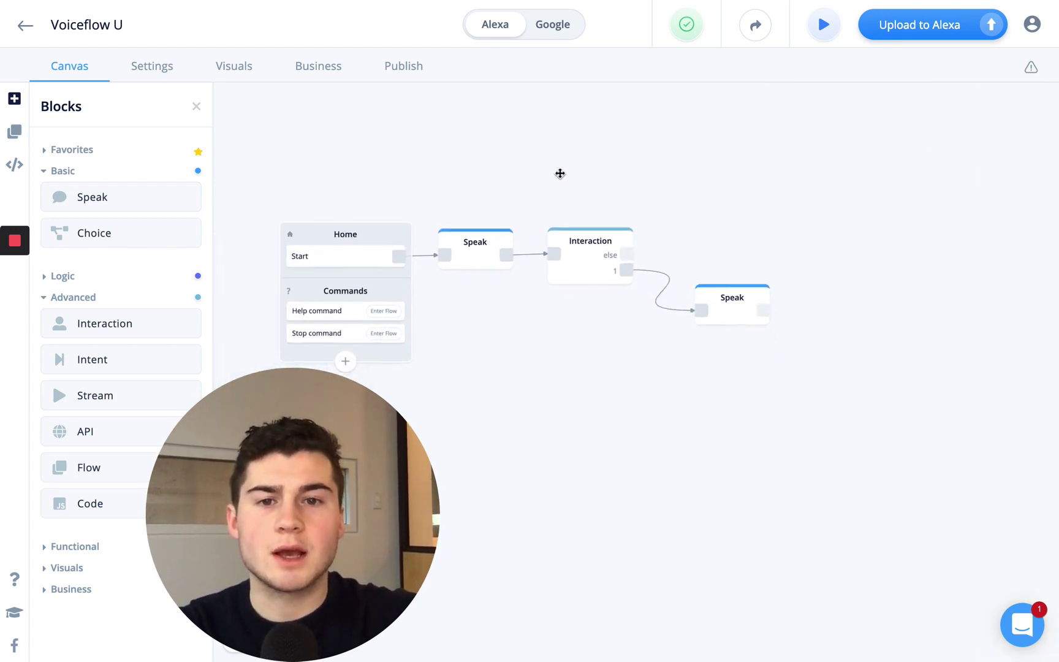
pyautogui.scroll(2, 560, 171)
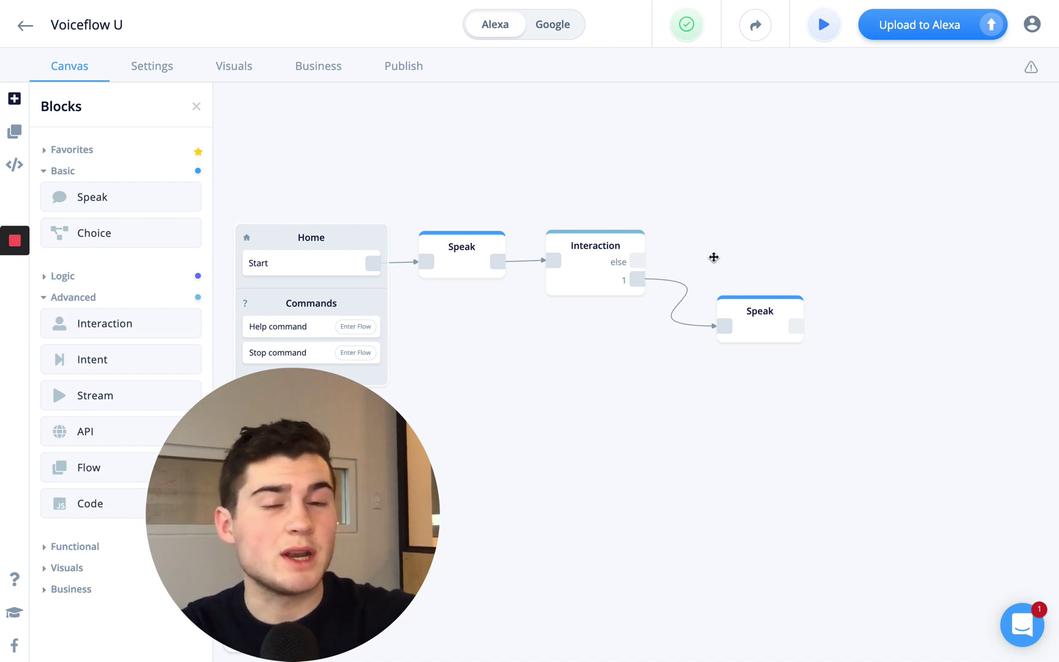
# Place an Intent block above the Home block and connect it to the first Speak block
pyautogui.hscroll(-2, 551, 187)
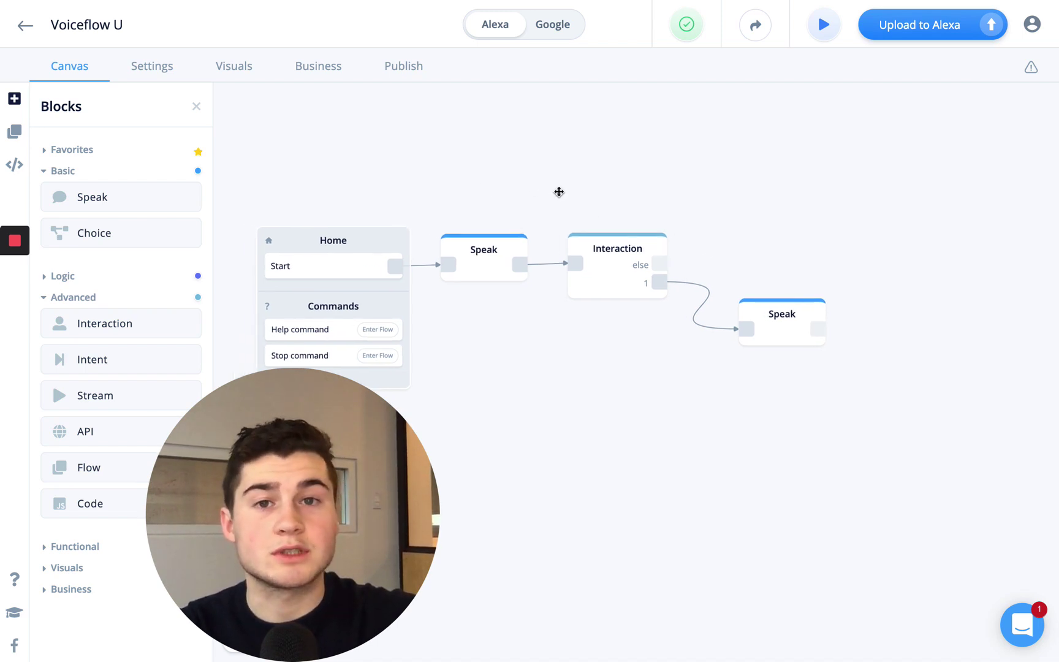
pyautogui.moveTo(95, 360); pyautogui.dragTo(446, 265)
pyautogui.moveTo(350, 154); pyautogui.dragTo(350, 150)
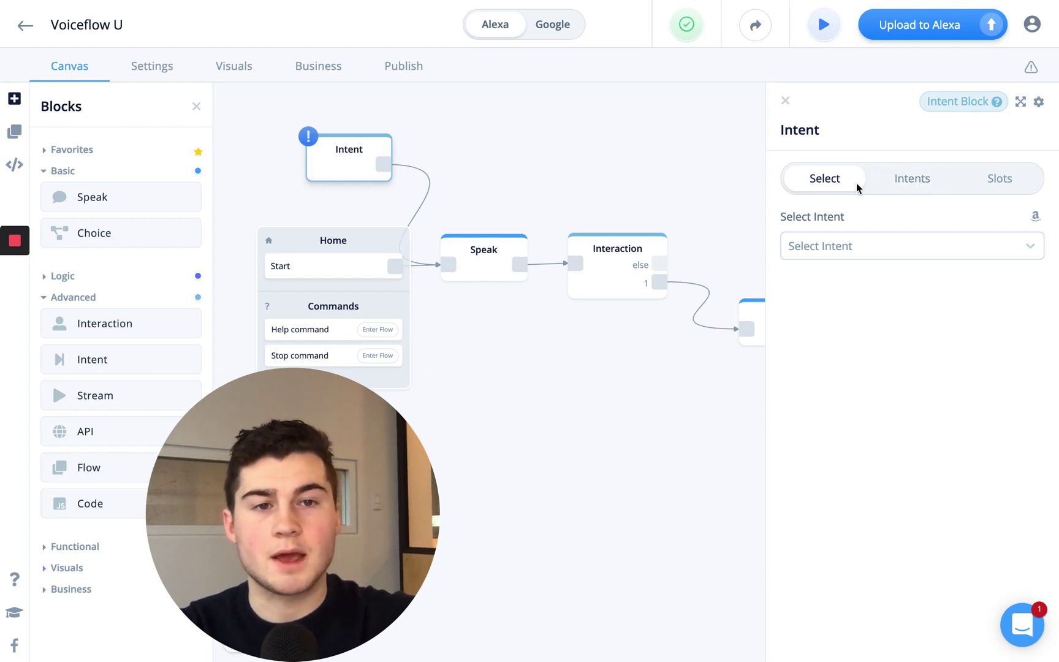
# Add a new intent in the Intent block and name it "home"
pyautogui.click(901, 181)
pyautogui.click(910, 251)
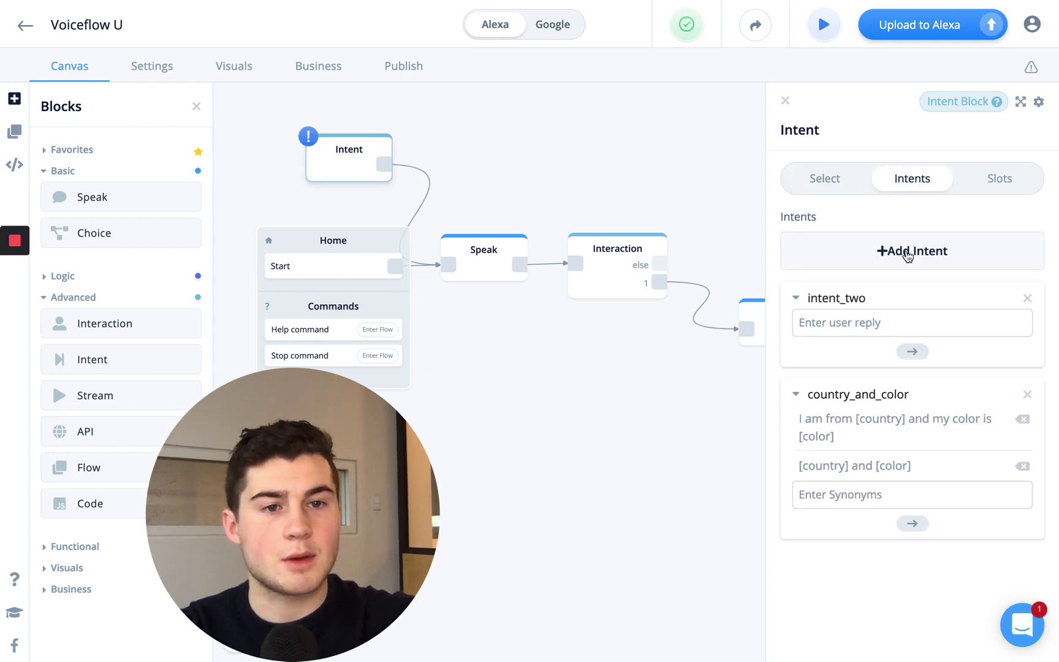
pyautogui.doubleClick(882, 297)
pyautogui.write('restart')
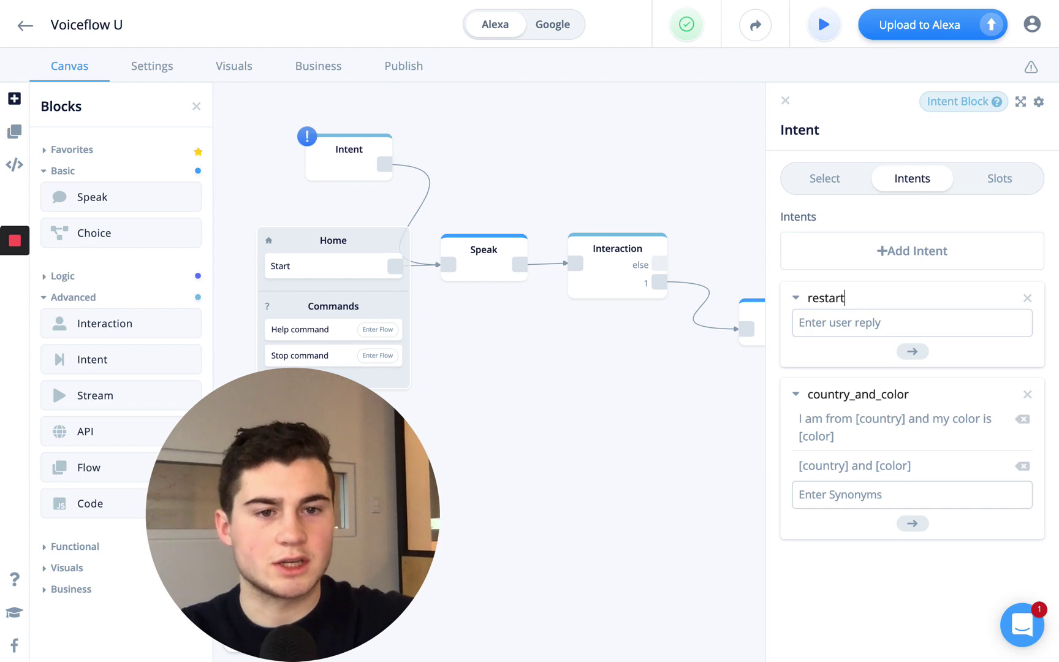
pyautogui.press('BackSpace')
pyautogui.press('BackSpace')
pyautogui.press('BackSpace')
pyautogui.press('BackSpace')
pyautogui.write('home')
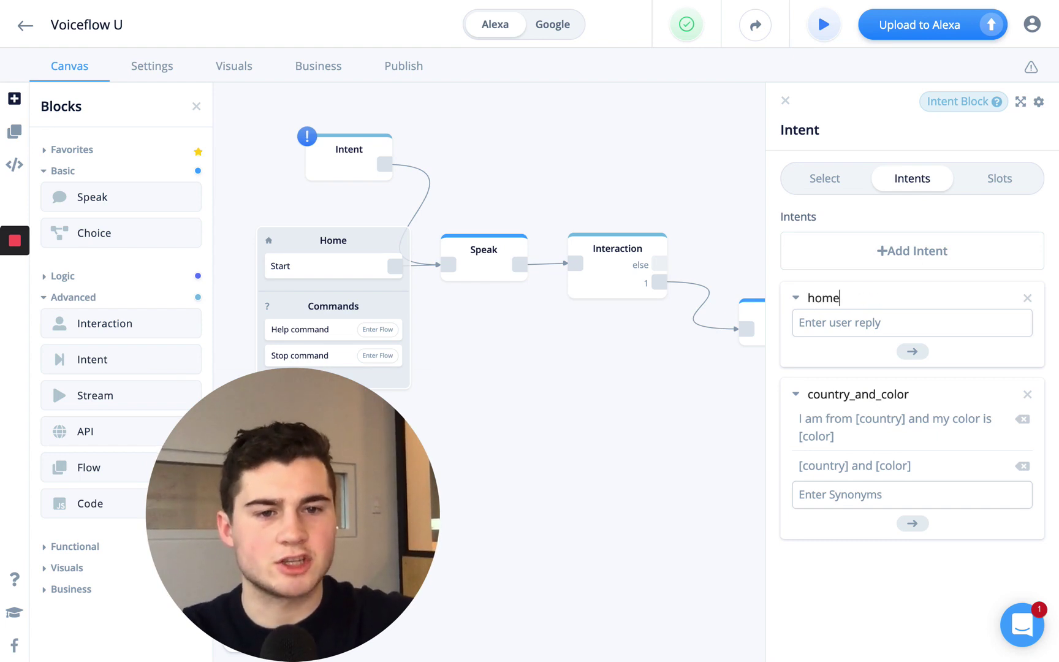
# Give the home intent the user replies "home", "go home" and "back to start", and collapse it
pyautogui.click(816, 324)
pyautogui.write('home')
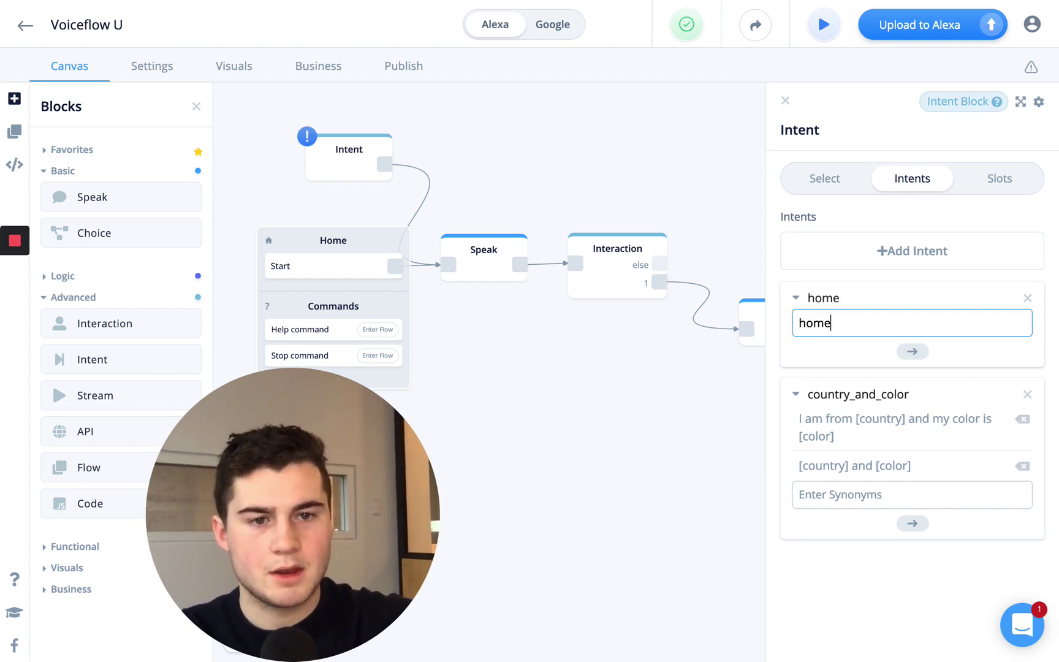
pyautogui.press('Return')
pyautogui.write('go home')
pyautogui.press('Return')
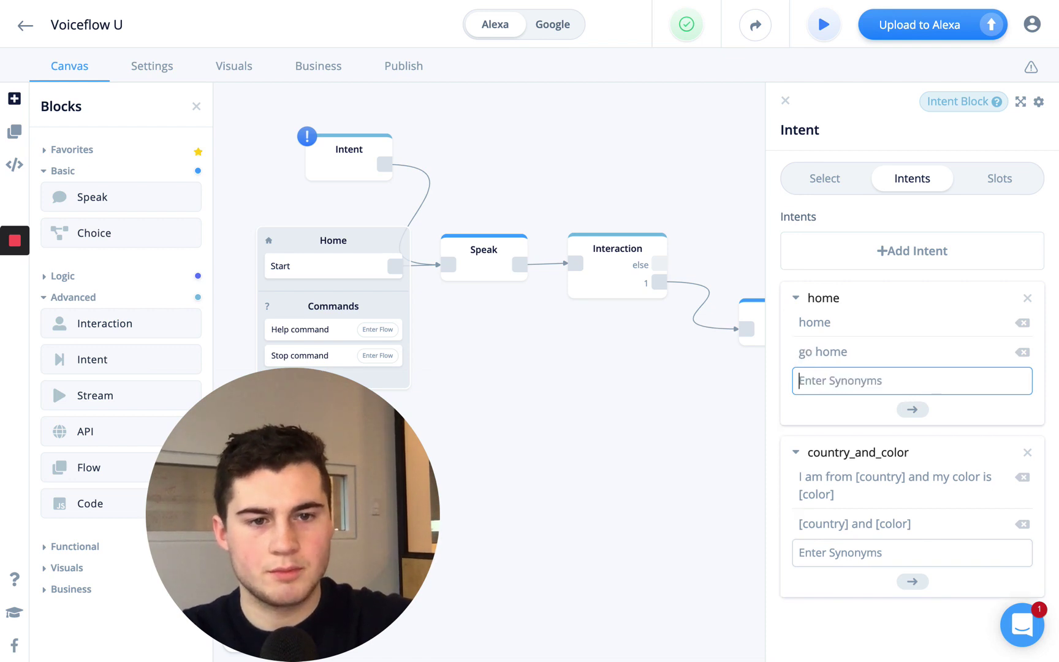
pyautogui.write('back to start')
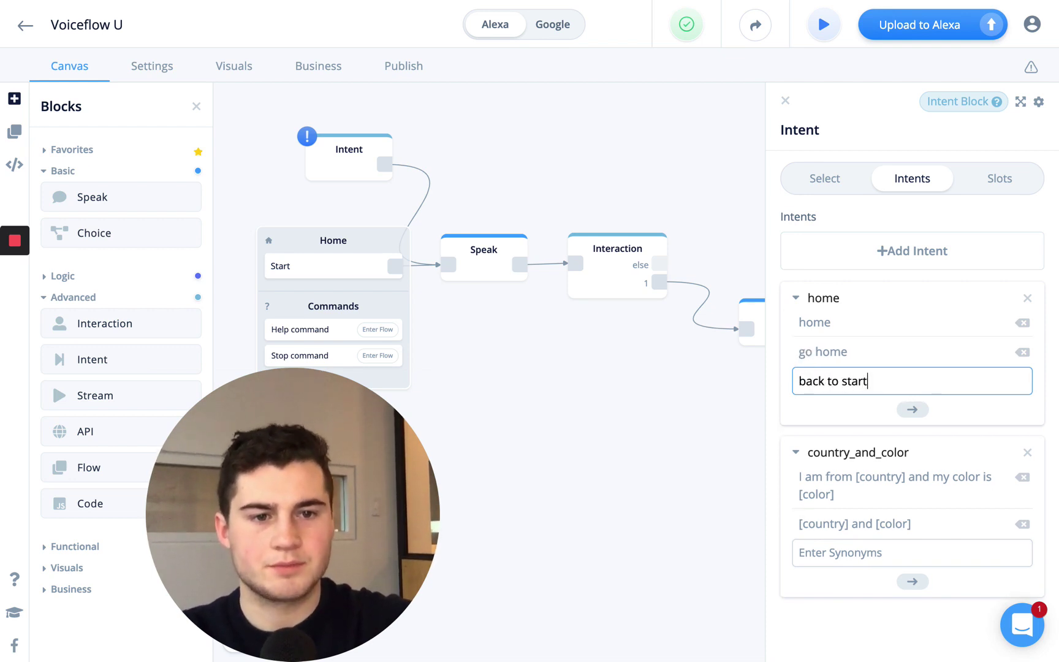
pyautogui.press('Return')
pyautogui.click(796, 298)
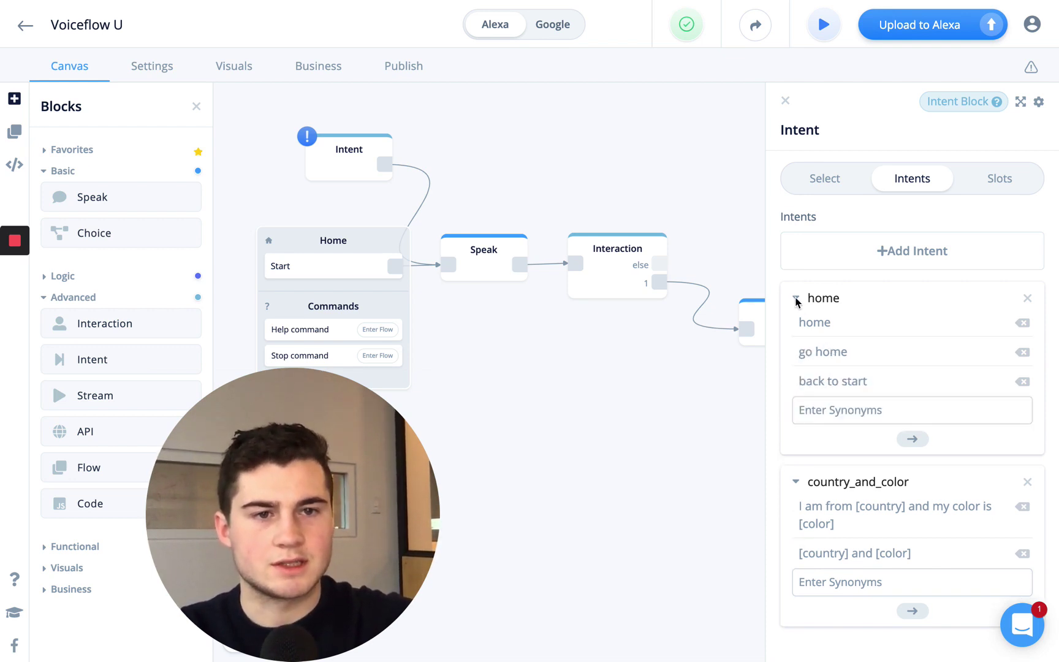
# Select home as the intent that triggers the Intent block and close its settings
pyautogui.click(831, 178)
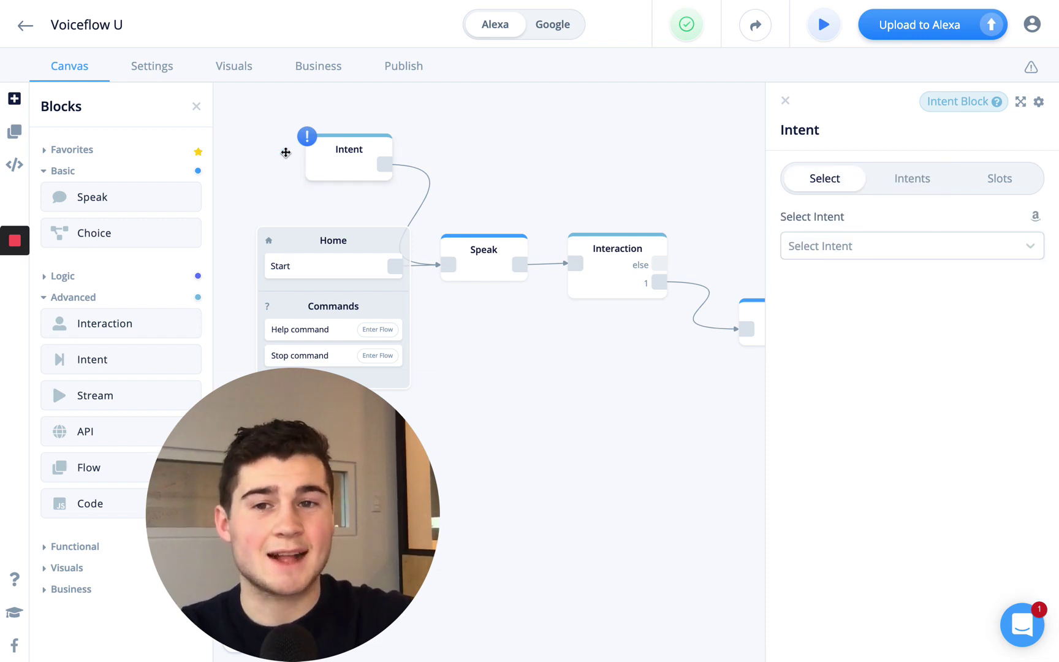
pyautogui.click(892, 248)
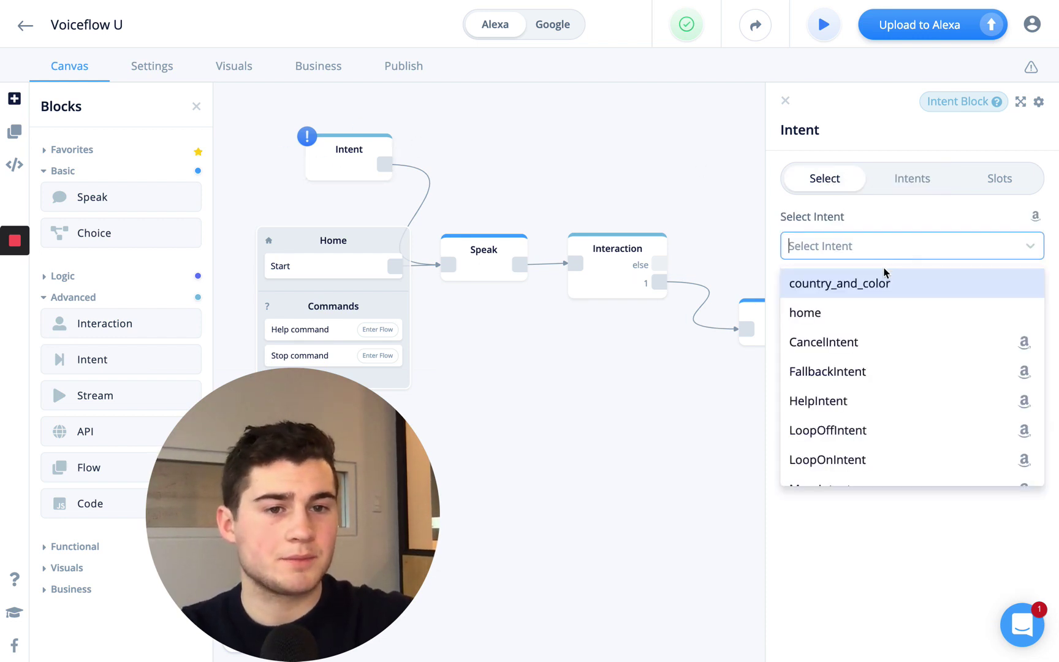
pyautogui.click(870, 309)
pyautogui.moveTo(546, 122); pyautogui.dragTo(660, 194)
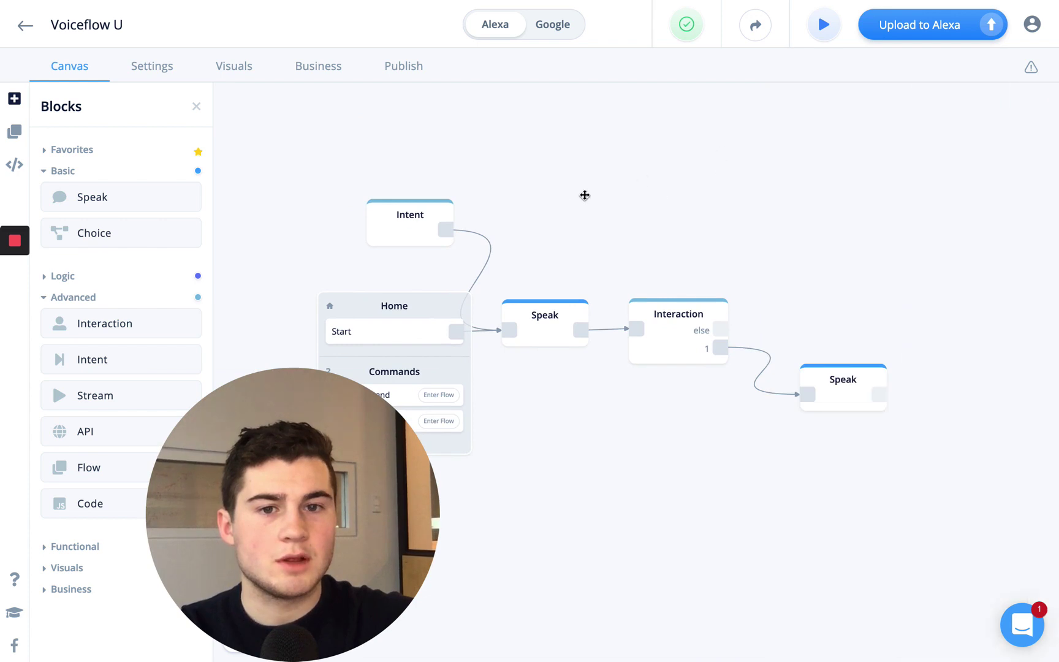
pyautogui.moveTo(584, 193); pyautogui.dragTo(537, 187)
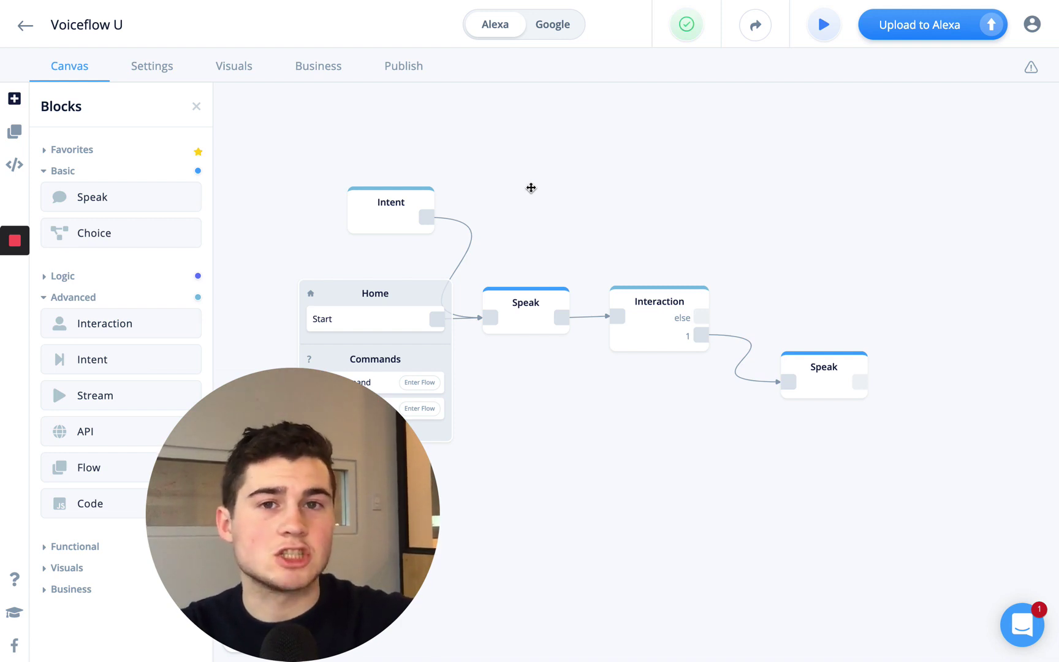
# Check the Intent block's selected intent and the list of defined intents
pyautogui.click(408, 184)
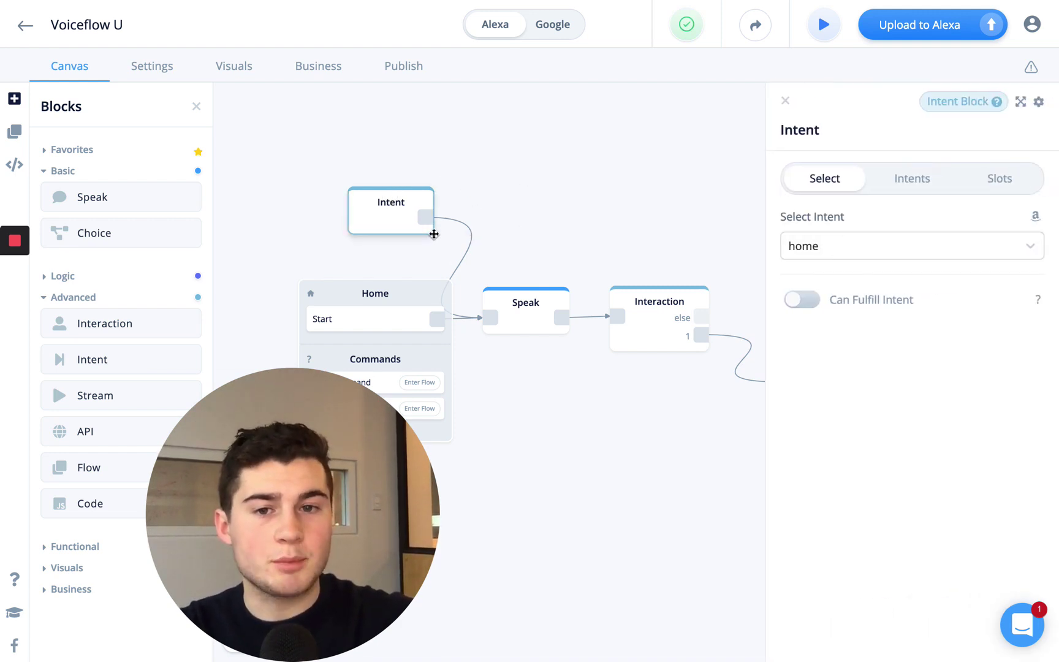
pyautogui.click(785, 101)
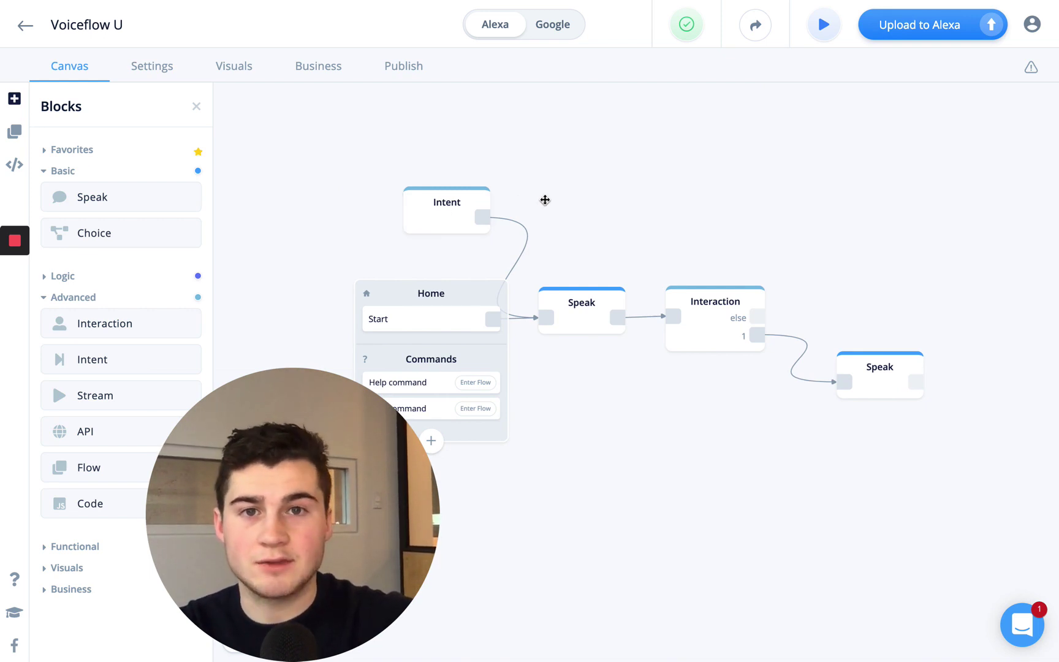
pyautogui.moveTo(547, 206); pyautogui.dragTo(465, 196)
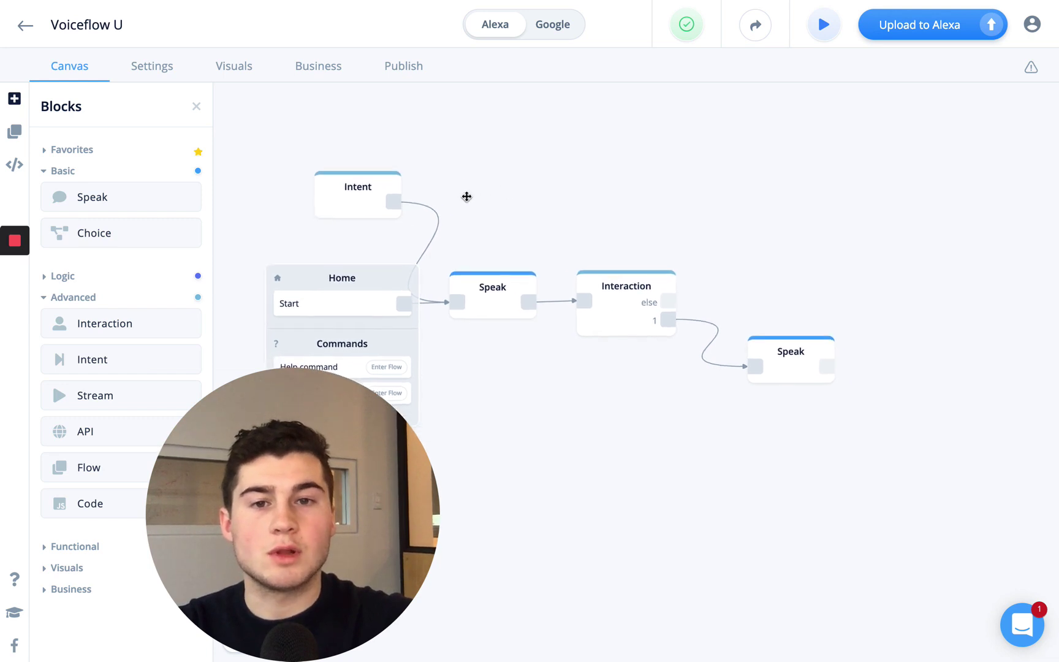
pyautogui.click(919, 37)
pyautogui.click(353, 188)
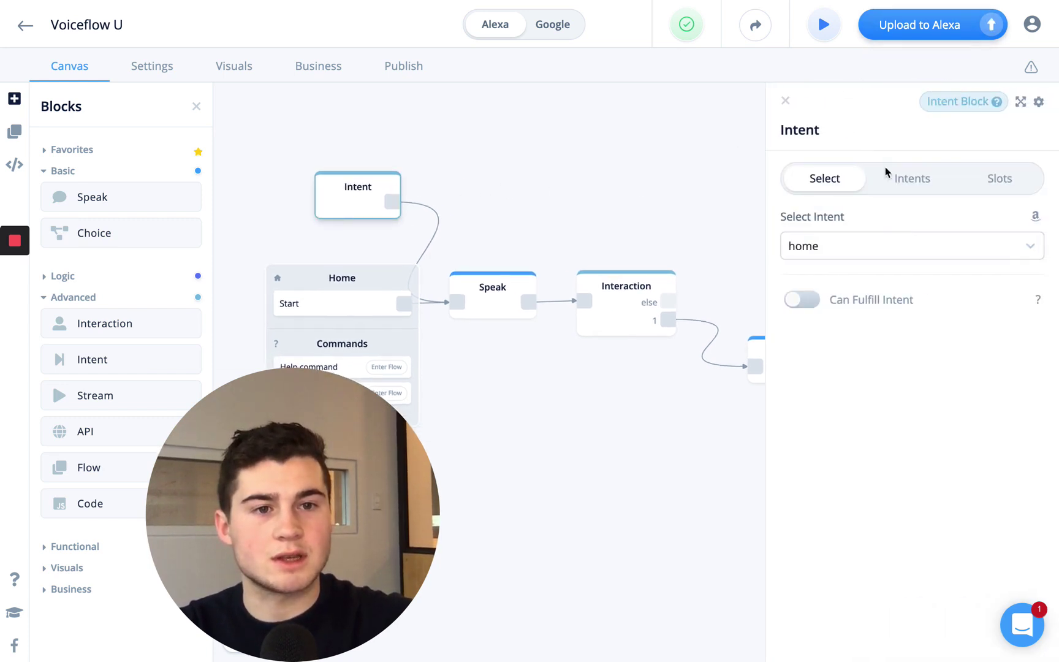
pyautogui.click(892, 184)
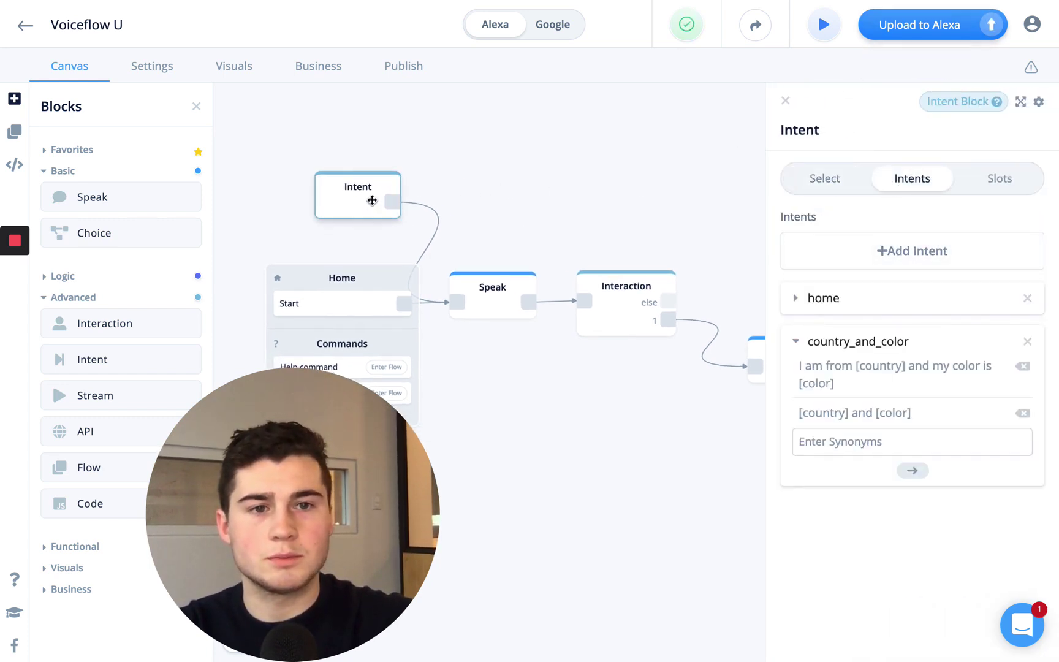
pyautogui.click(809, 177)
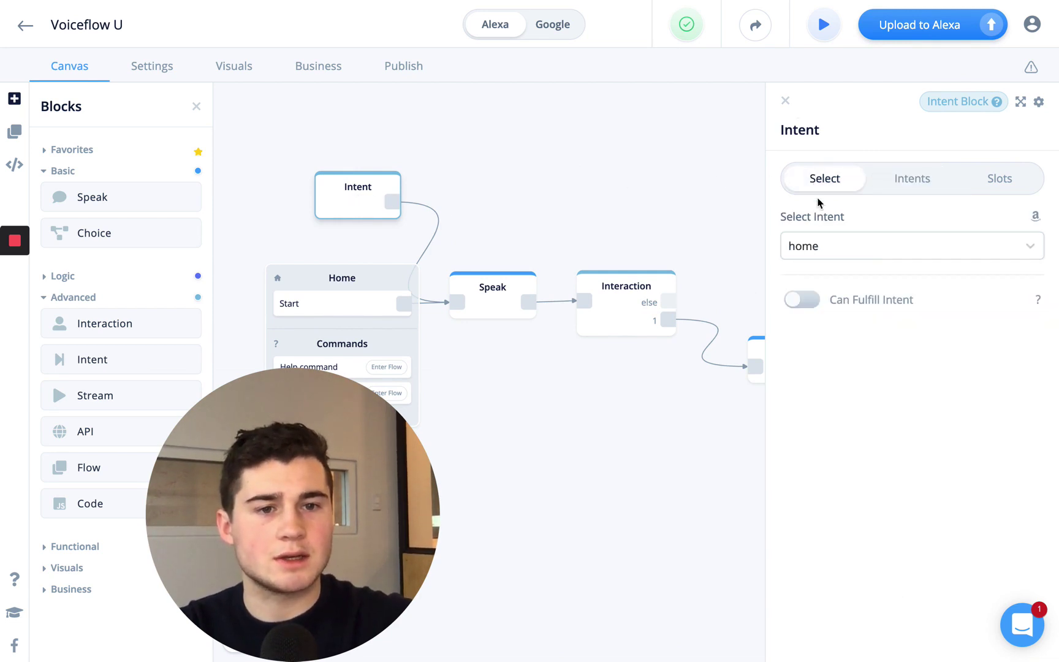
# Upload the updated skill to Alexa, then close the Intent block's settings
pyautogui.click(925, 24)
pyautogui.click(901, 178)
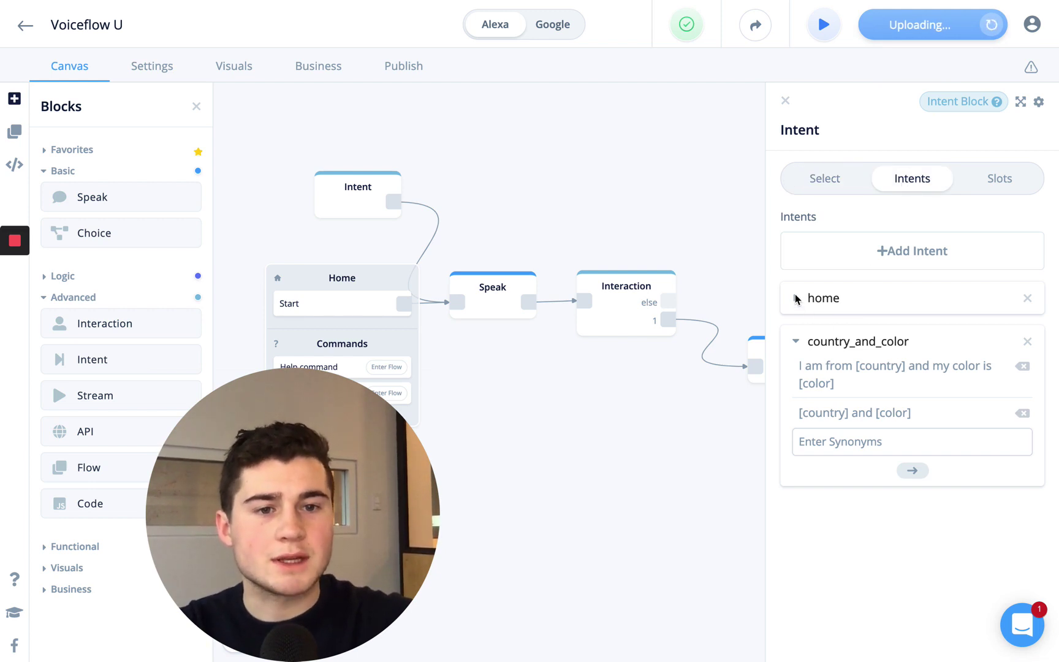
pyautogui.click(785, 100)
pyautogui.moveTo(640, 135); pyautogui.dragTo(693, 136)
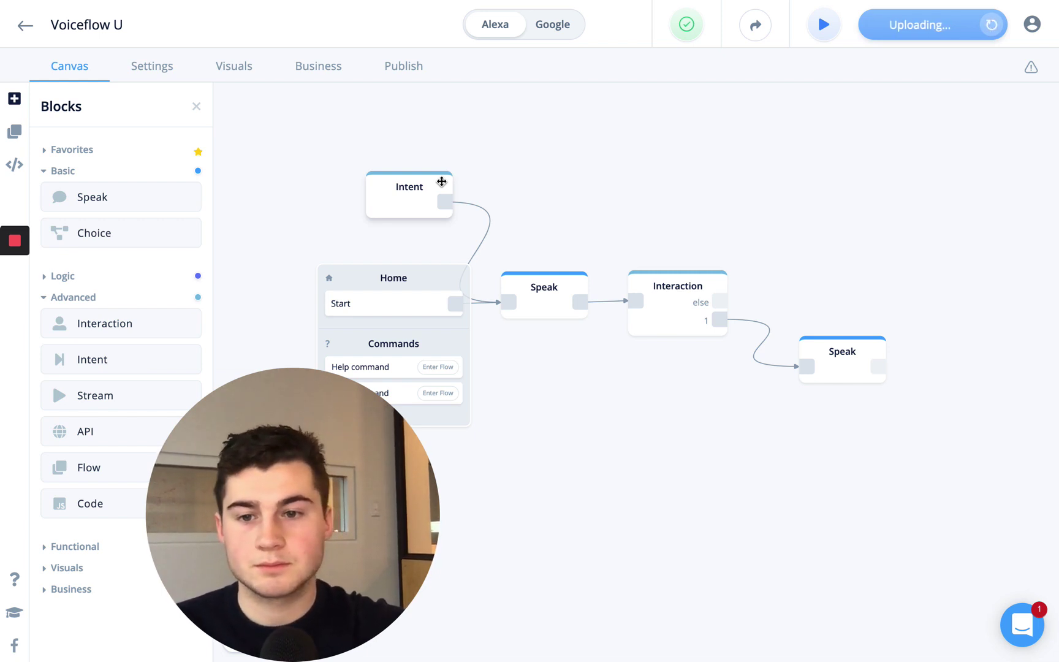
pyautogui.moveTo(386, 522); pyautogui.dragTo(223, 525)
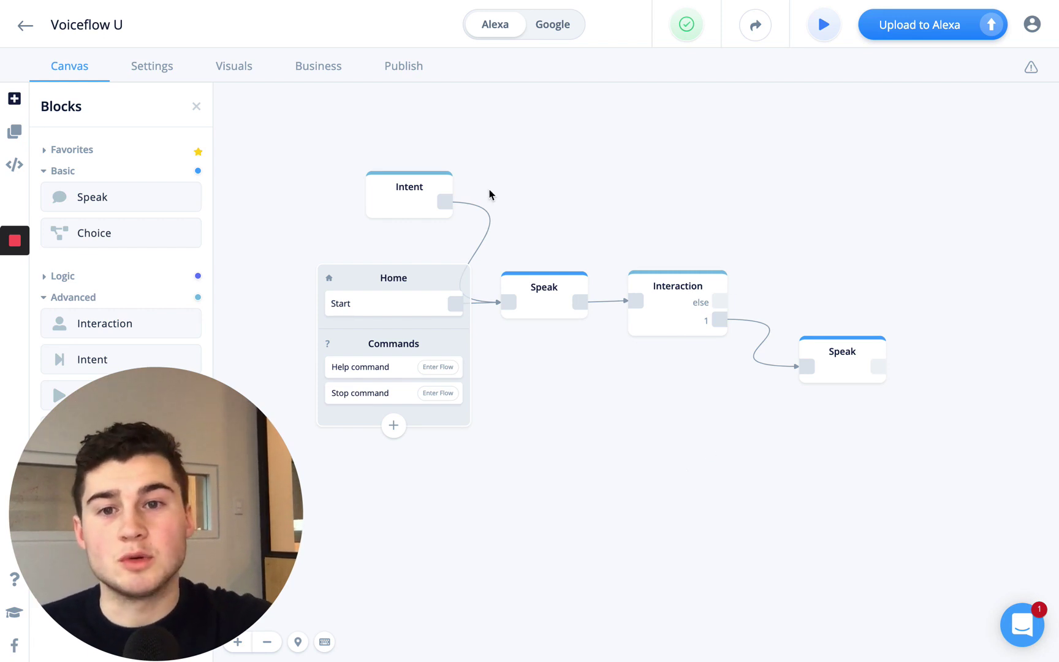
# Review the Intent block's selected intent and its link to the first Speak block
pyautogui.click(426, 181)
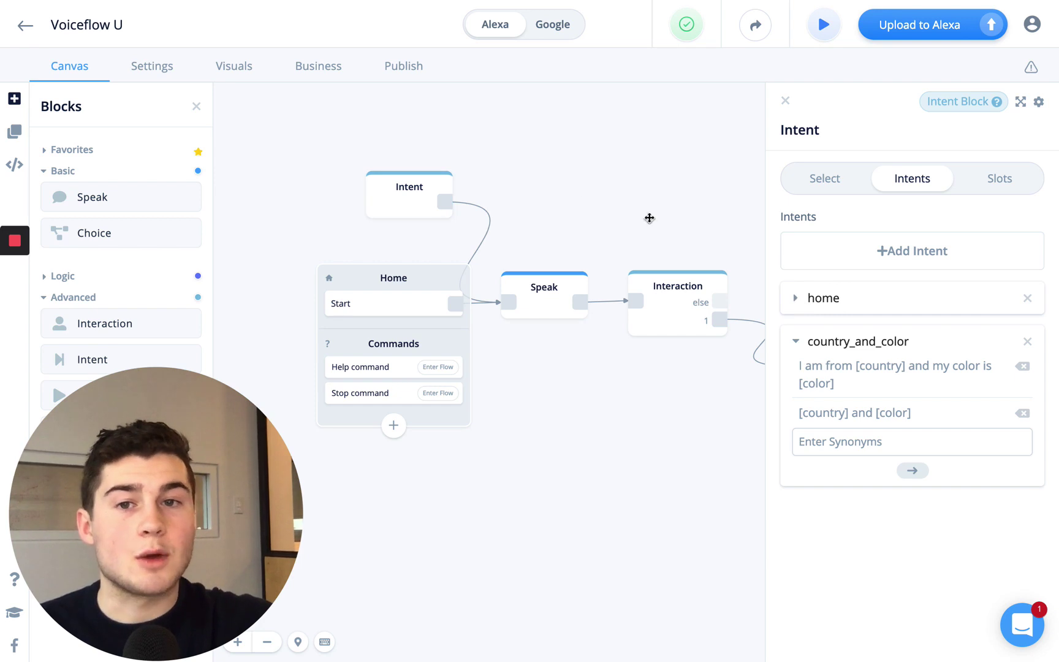
pyautogui.click(829, 184)
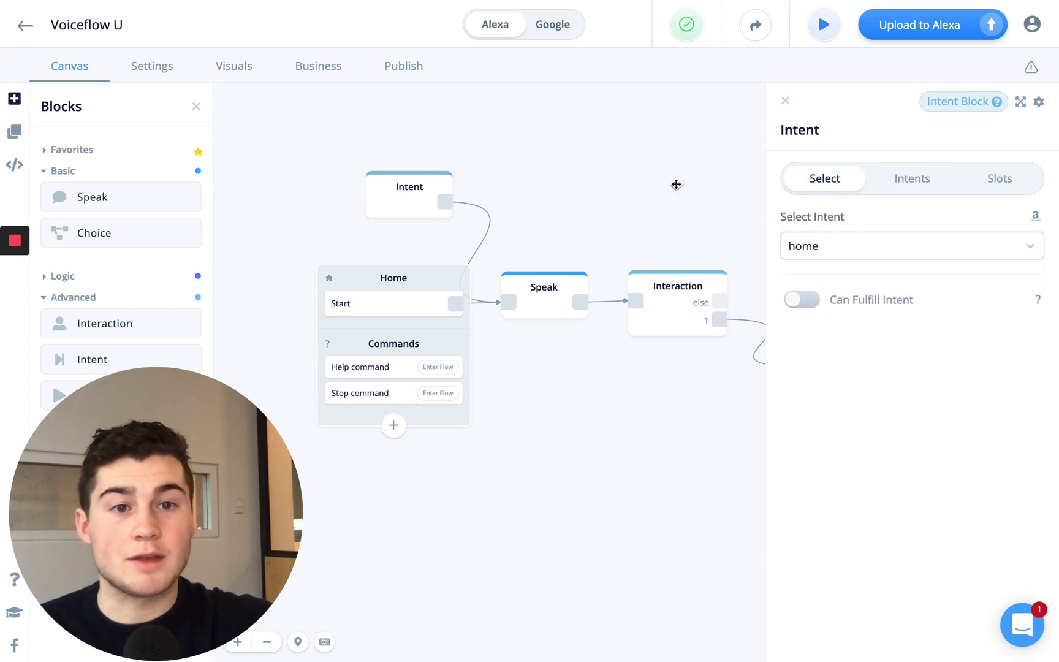
pyautogui.click(488, 230)
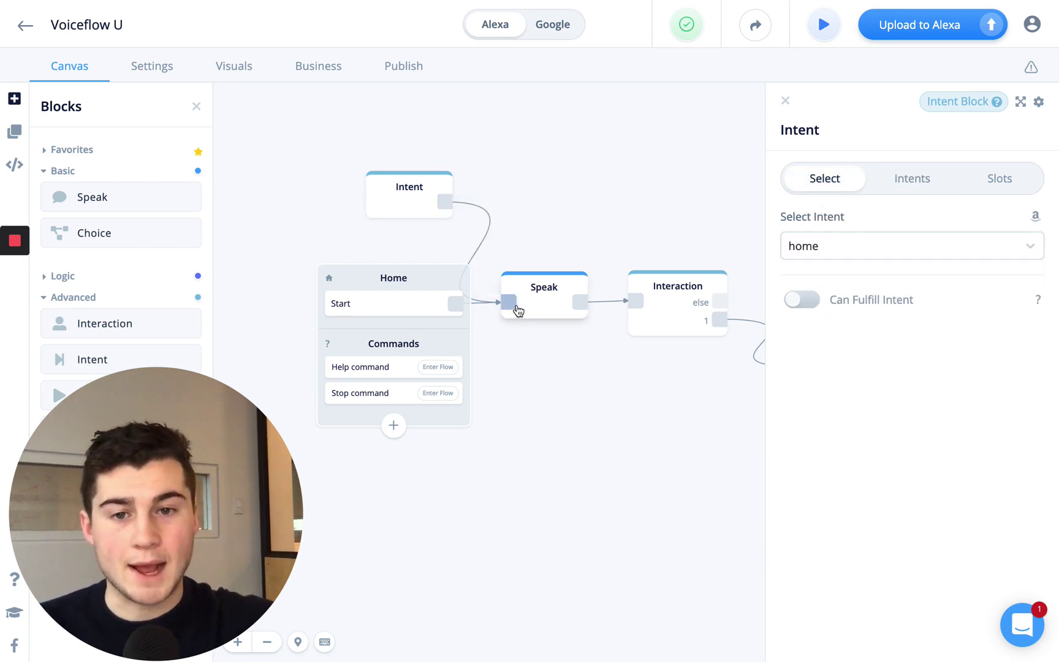
pyautogui.moveTo(574, 245); pyautogui.dragTo(546, 243)
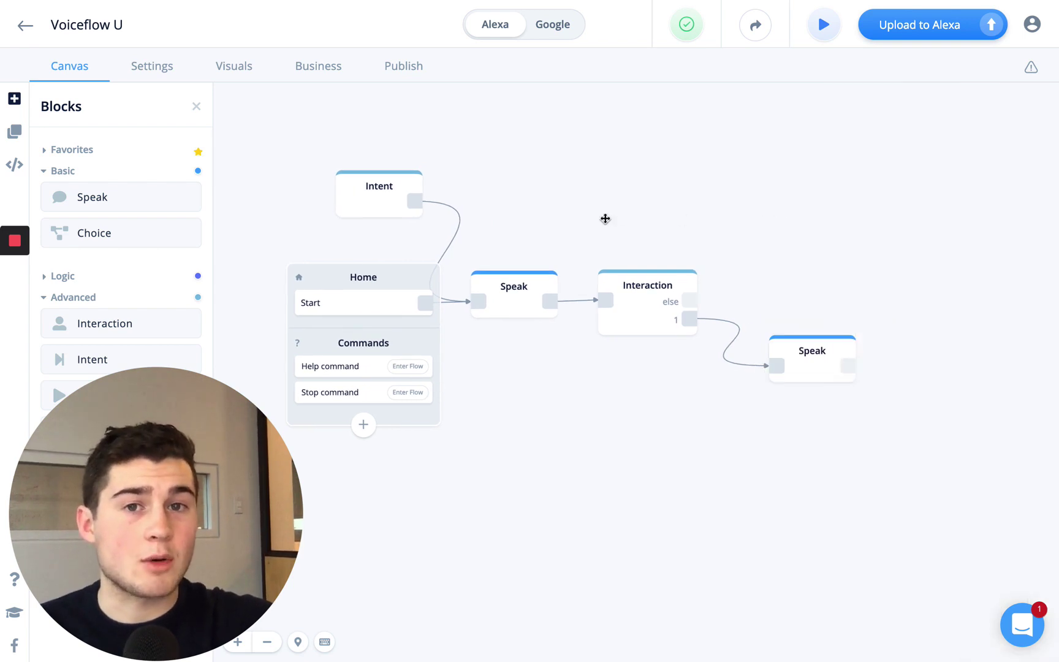
# Review the Interaction block's intent choice and slot mappings, then check the final Speak block and close its settings
pyautogui.scroll(2, 605, 219)
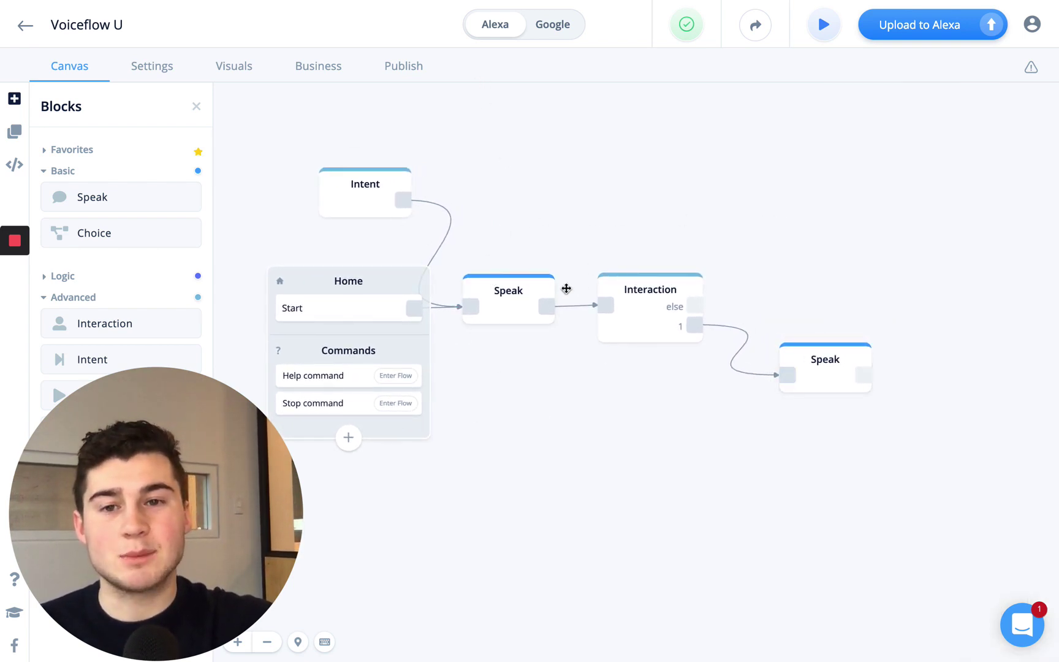
pyautogui.click(626, 277)
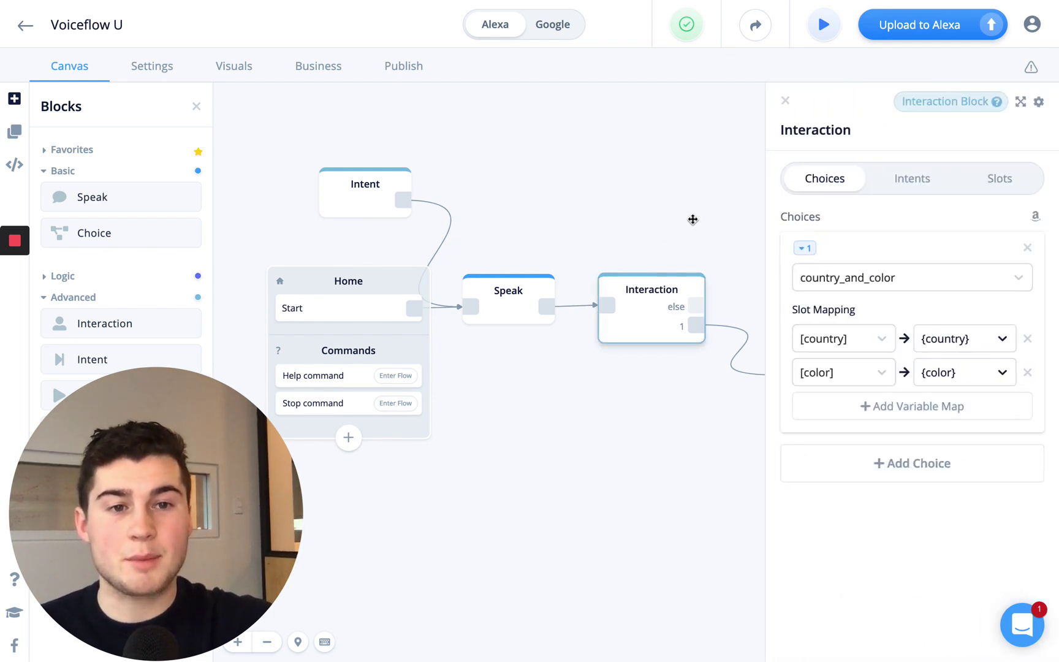
pyautogui.click(476, 213)
pyautogui.click(422, 271)
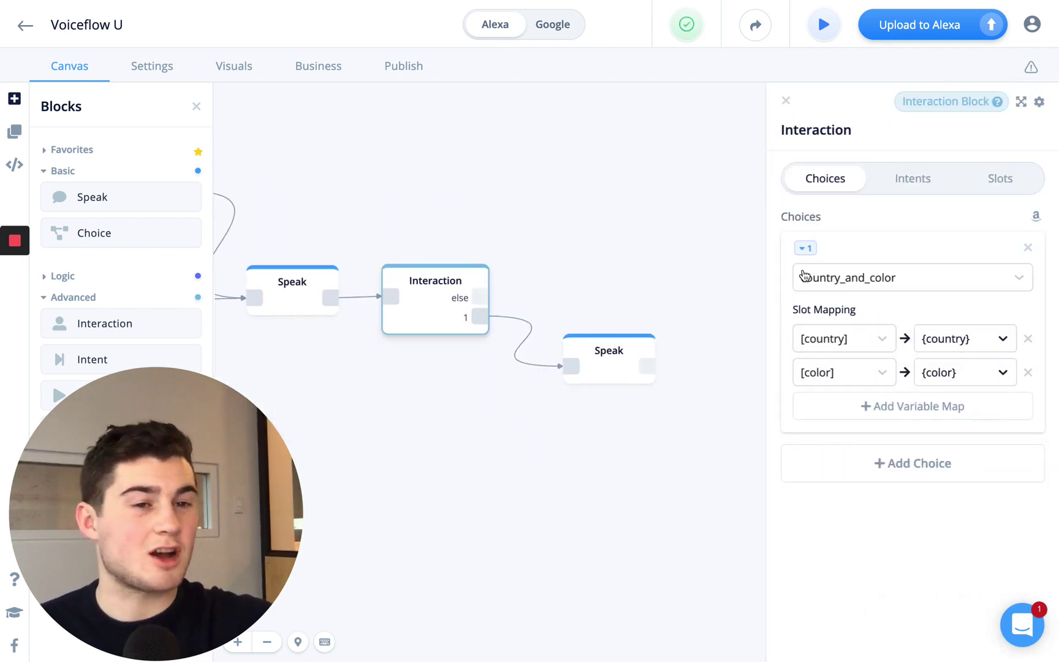
pyautogui.click(603, 354)
pyautogui.click(786, 103)
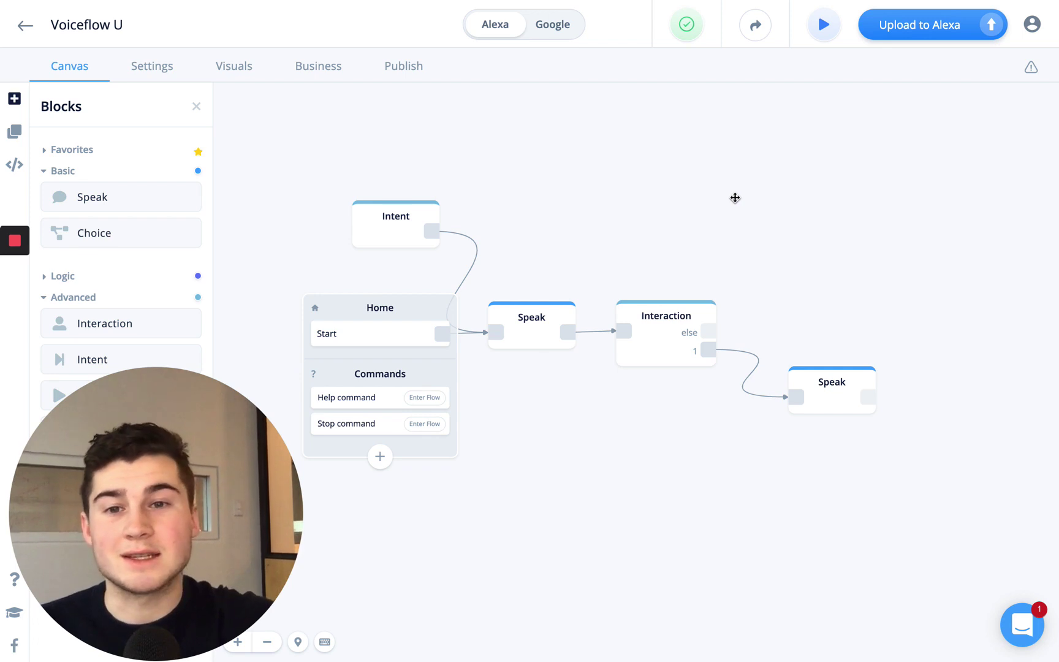
# Compare the Intent block's selected intent with the intent choice and slot mappings in the Interaction block
pyautogui.click(379, 232)
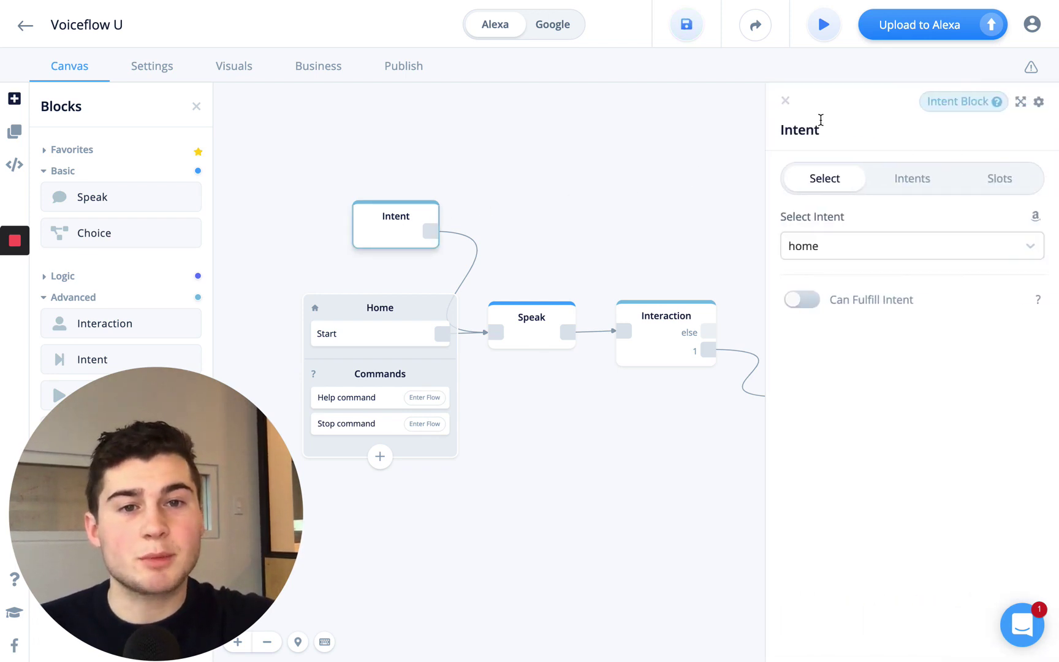
pyautogui.click(786, 101)
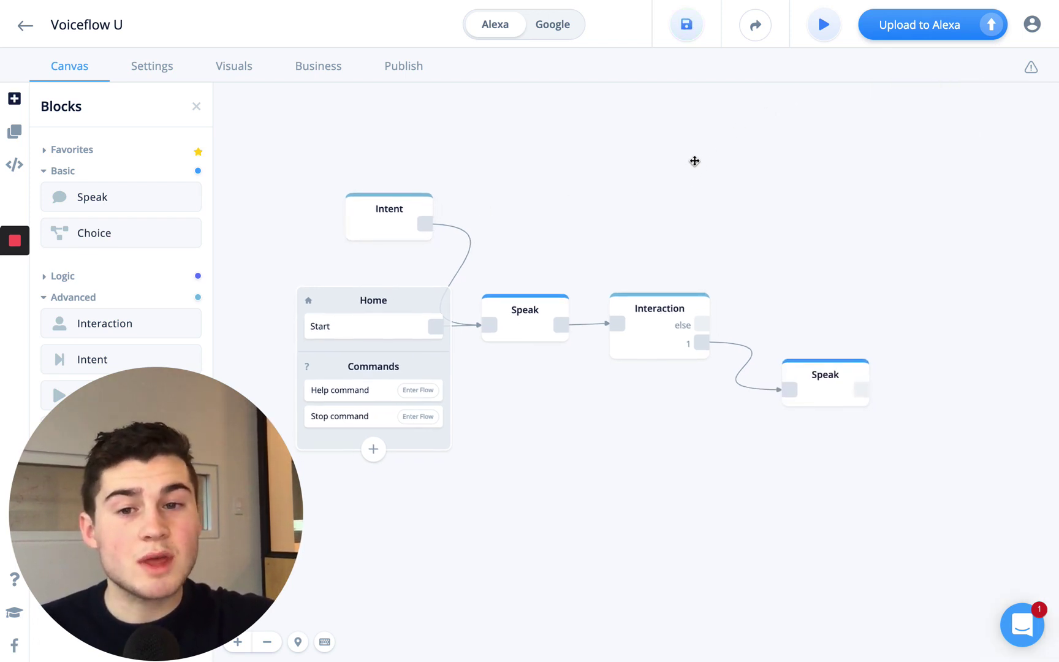
pyautogui.click(660, 370)
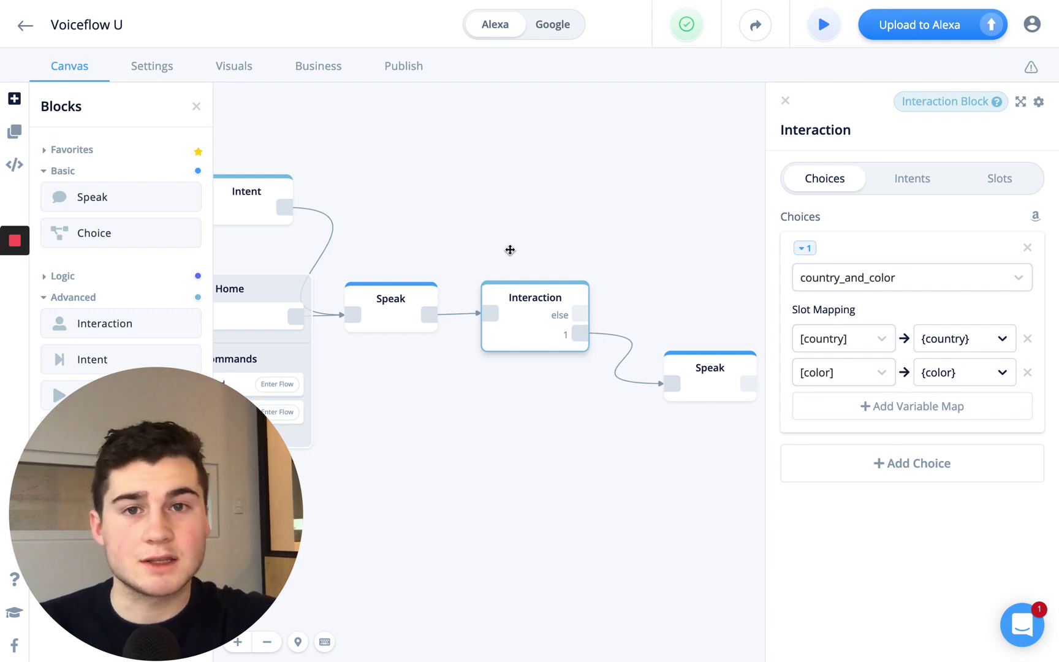
pyautogui.moveTo(510, 249); pyautogui.dragTo(625, 272)
pyautogui.scroll(-3, 635, 220)
pyautogui.scroll(1, 620, 257)
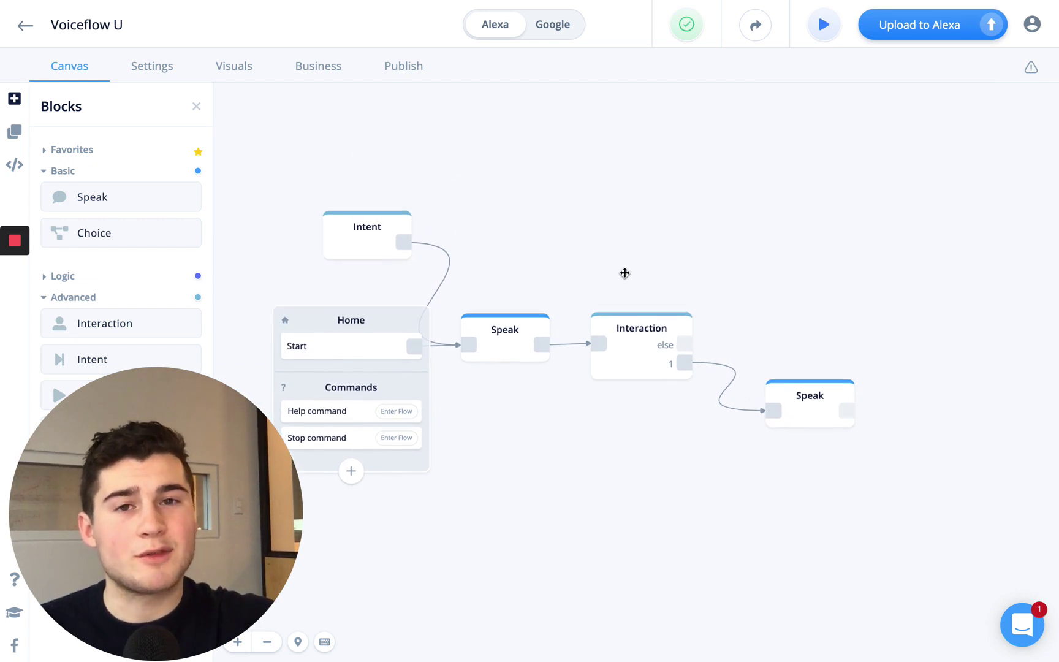